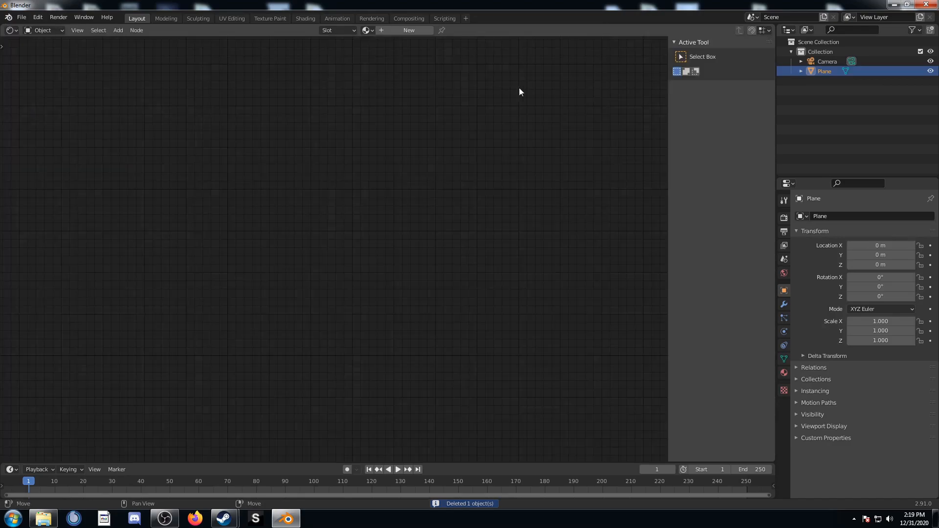
Step: Assign the existing material "Material" to the plane and hide the node editor's sidebar
click(368, 31)
click(386, 45)
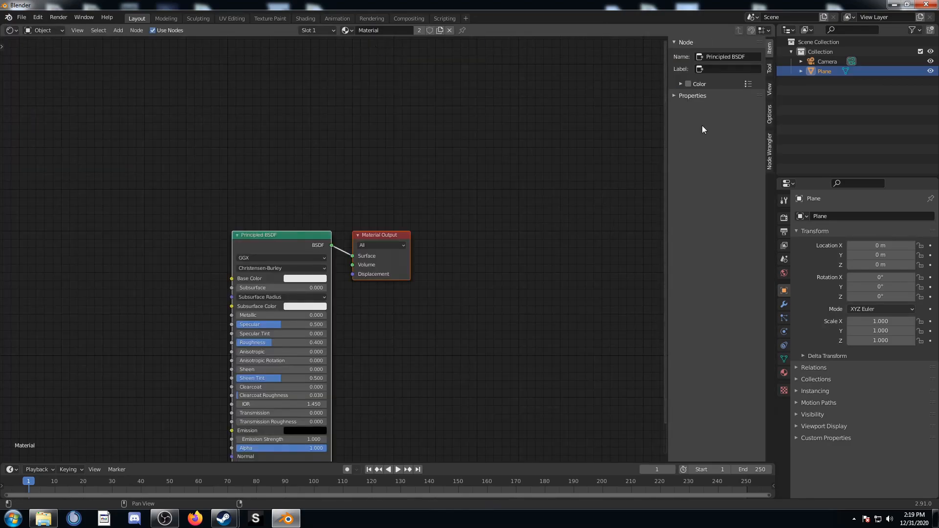
key(n)
middle_drag(656, 166, 713, 100)
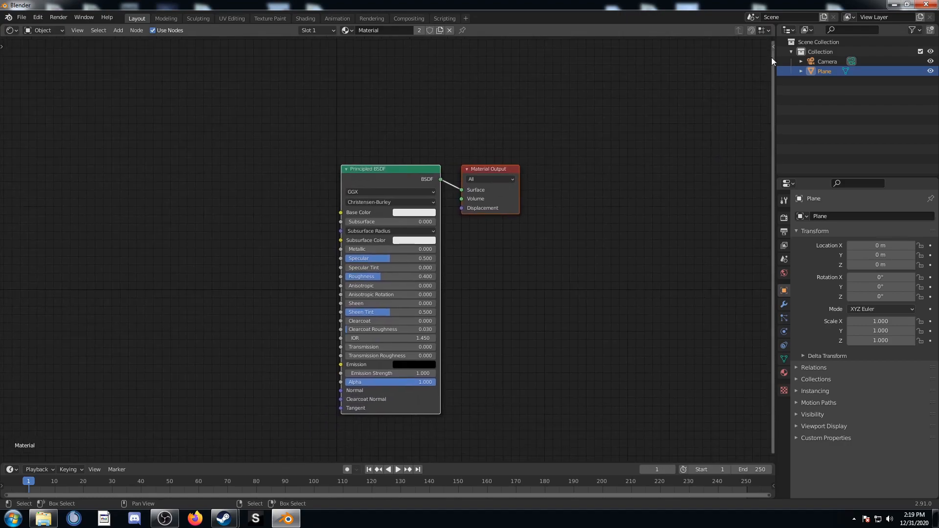
Step: Turn the outliner area into a 3D viewport and enlarge it in both width and height
click(788, 30)
click(489, 59)
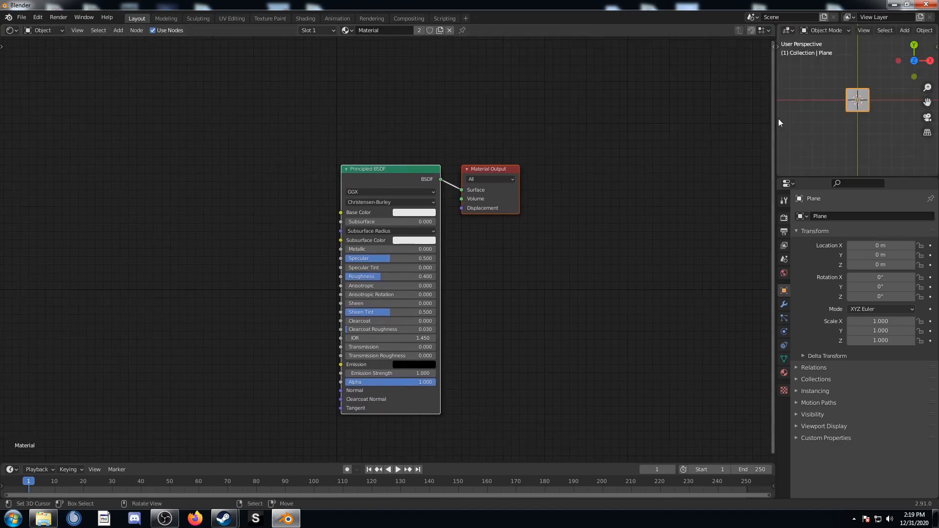
drag(777, 122, 690, 122)
drag(743, 177, 719, 254)
Step: Set the render engine to Cycles with the Experimental feature set and GPU Compute as the device
click(699, 294)
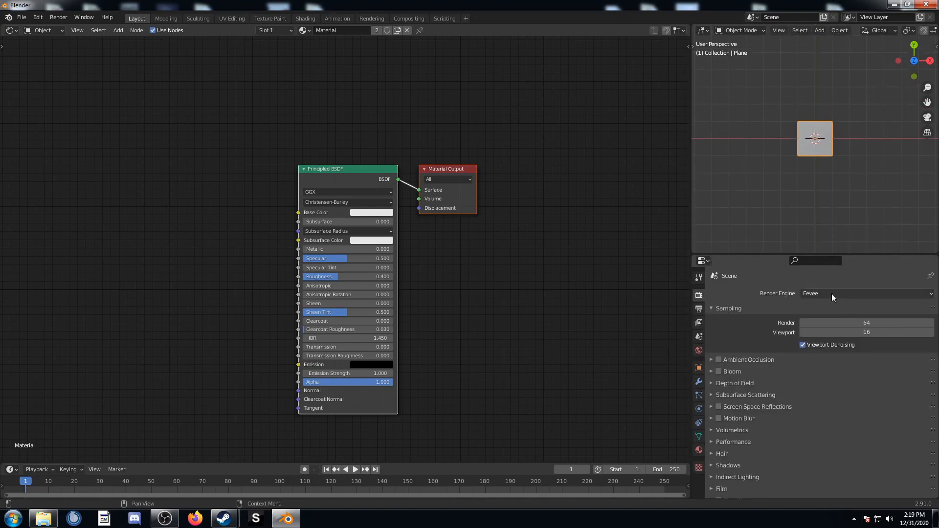
click(831, 293)
click(815, 330)
click(820, 304)
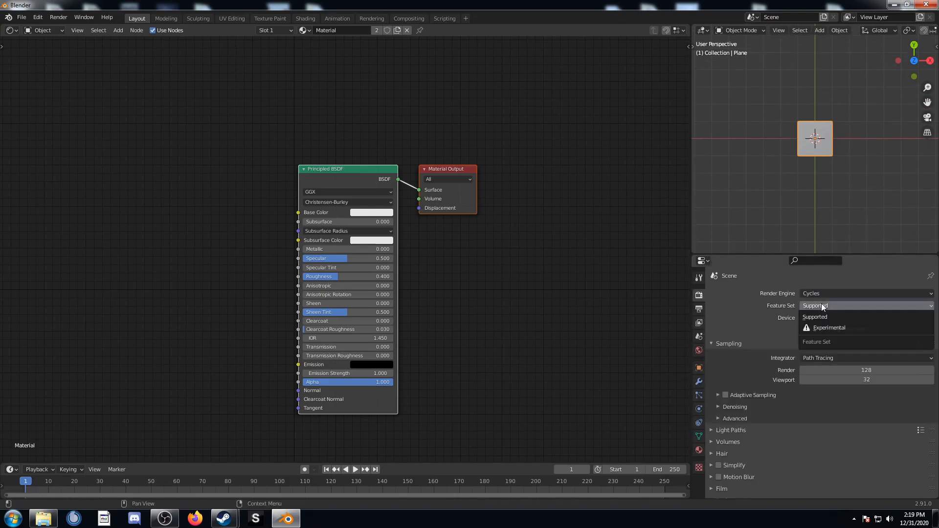
click(824, 326)
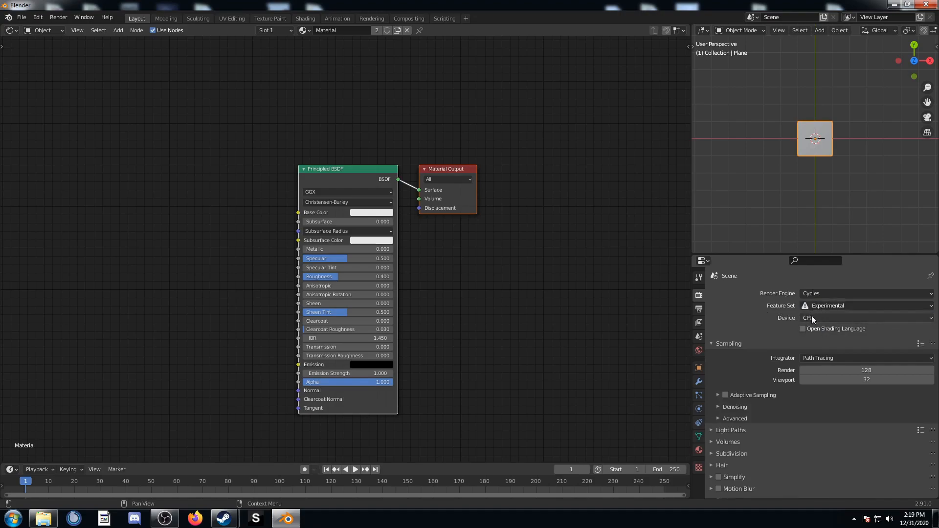
click(814, 316)
click(814, 338)
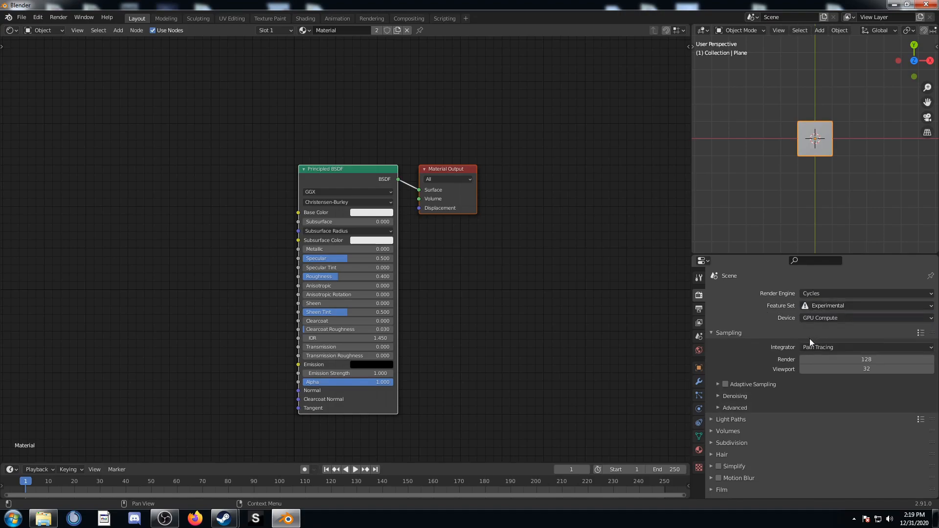
Step: Add a Subdivision Surface modifier to the plane with Adaptive Subdivision on, type Simple and viewport levels 6
click(703, 382)
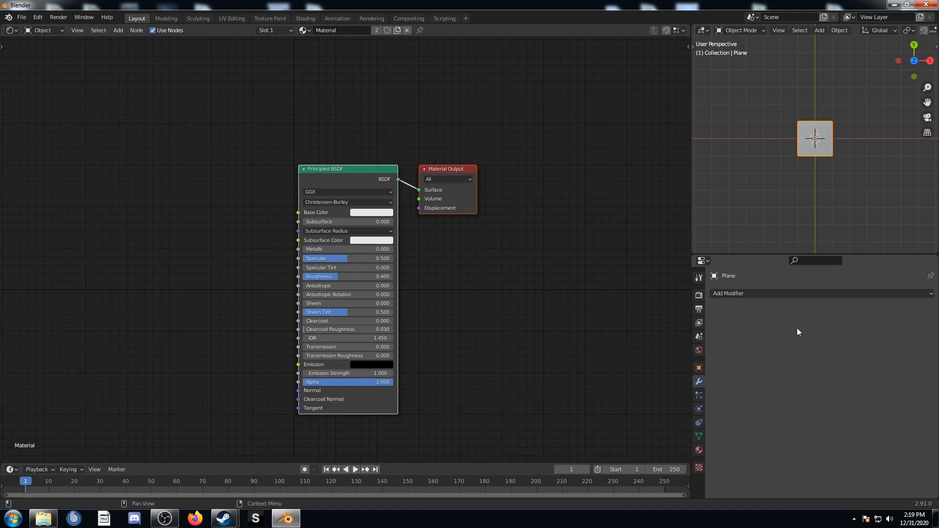
click(790, 294)
click(762, 240)
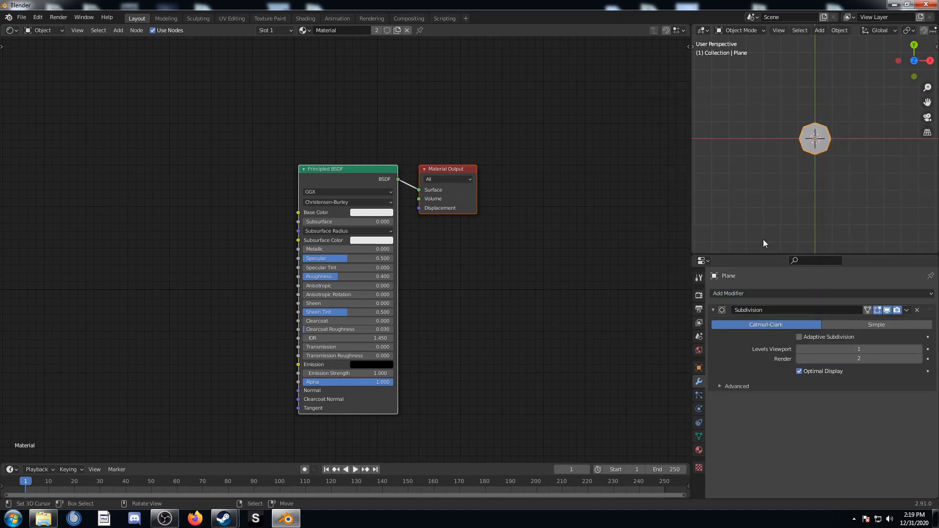
click(811, 338)
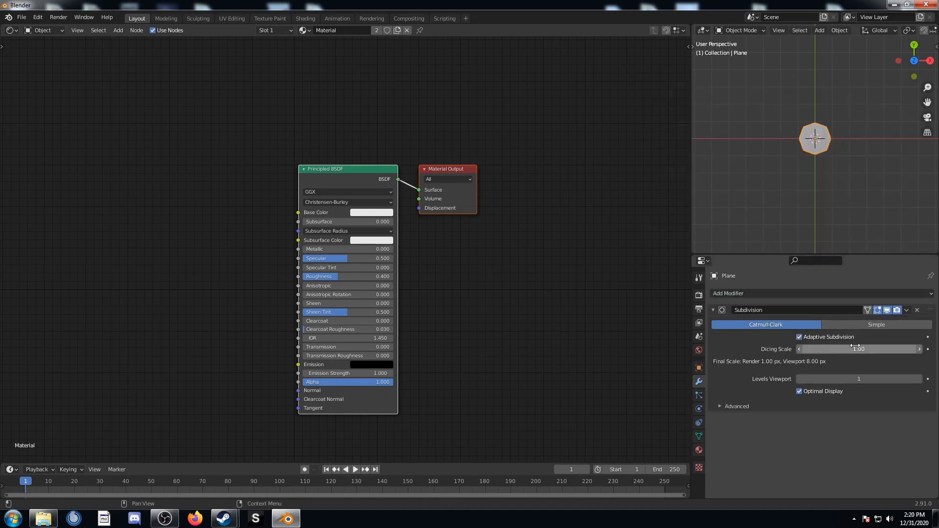
click(876, 327)
click(831, 379)
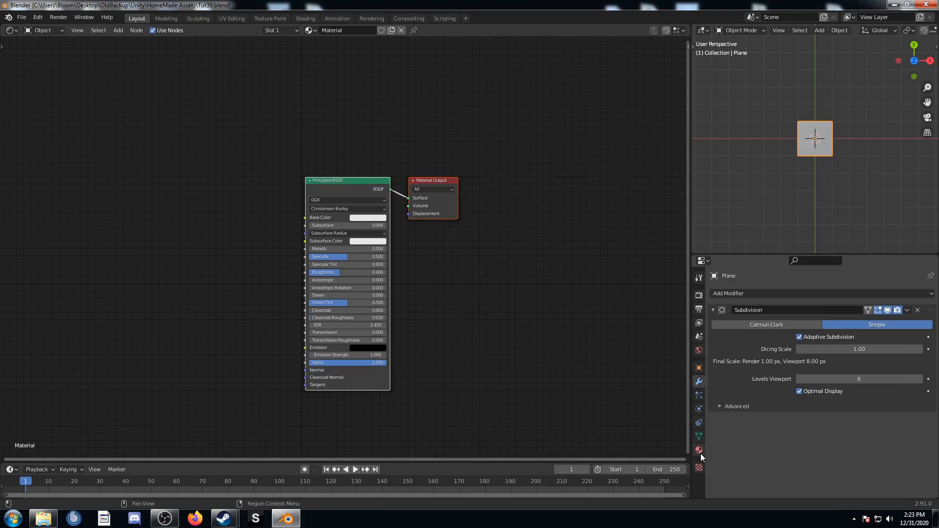
Step: Set the material's surface displacement method to Displacement Only
click(699, 452)
scroll(754, 444, down, 5)
scroll(754, 444, down, 8)
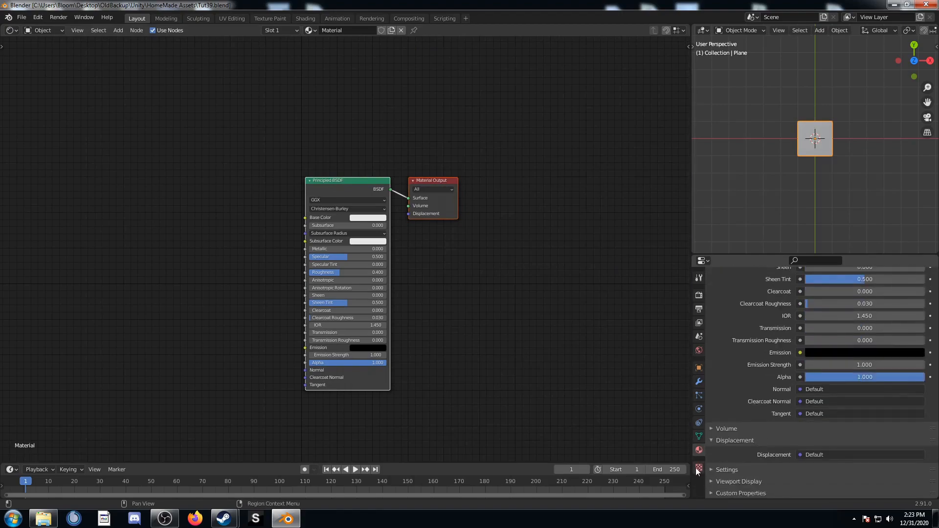
scroll(761, 444, down, 5)
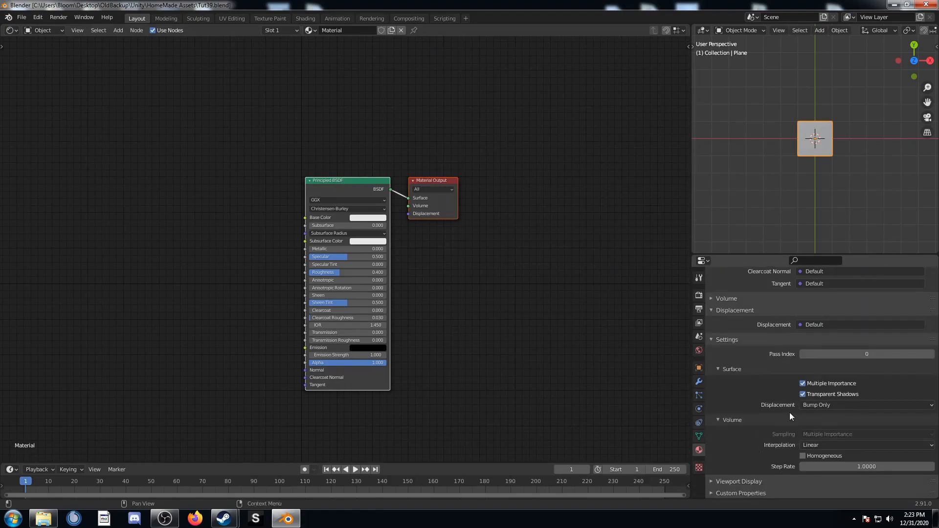
click(838, 403)
click(830, 430)
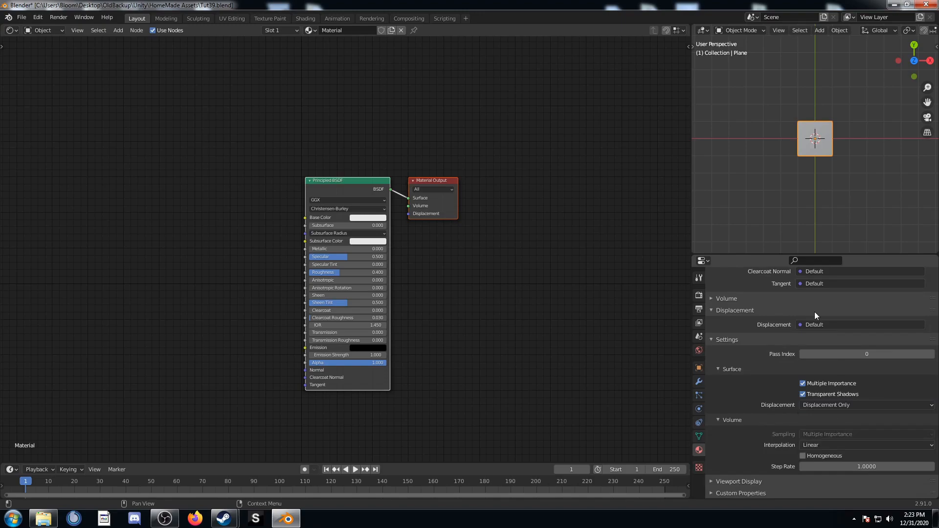
Step: Set the scene's subdivision dicing rate for rendering to 4 px
scroll(800, 220, up, 4)
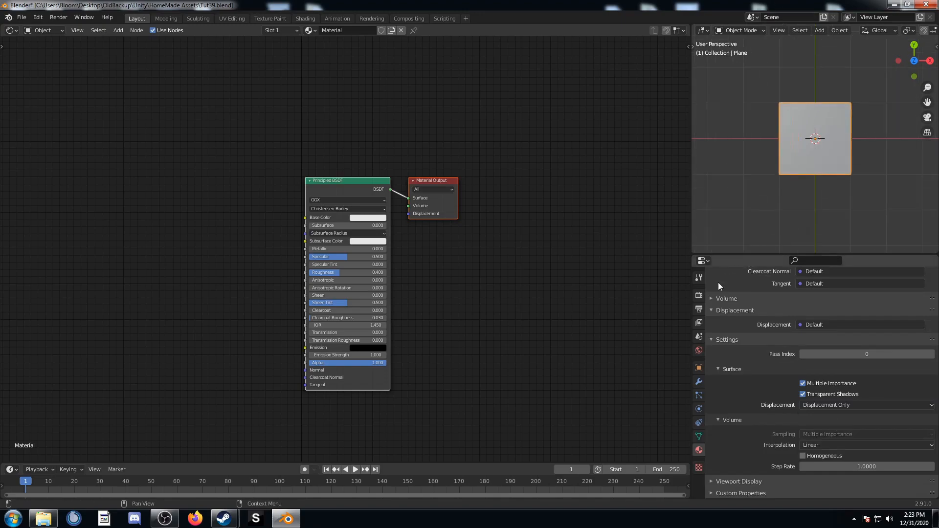
click(699, 295)
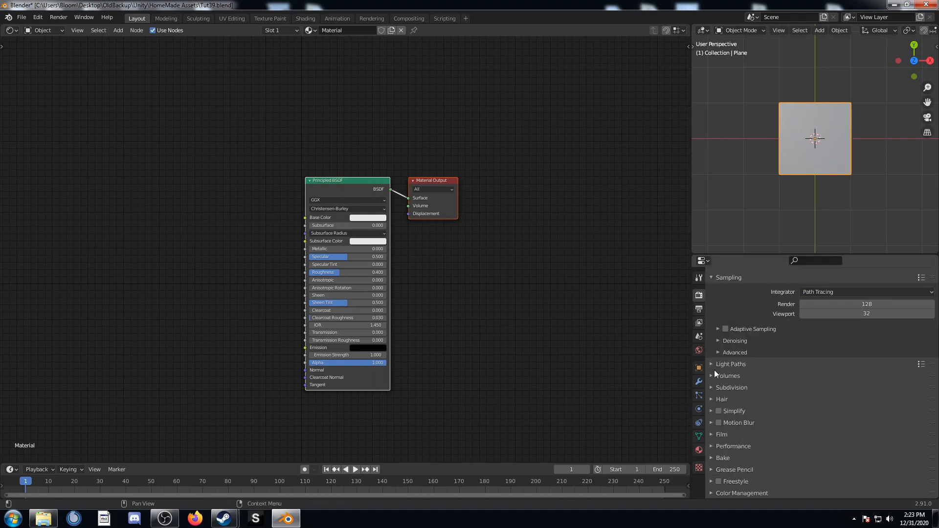
click(714, 387)
scroll(729, 403, down, 3)
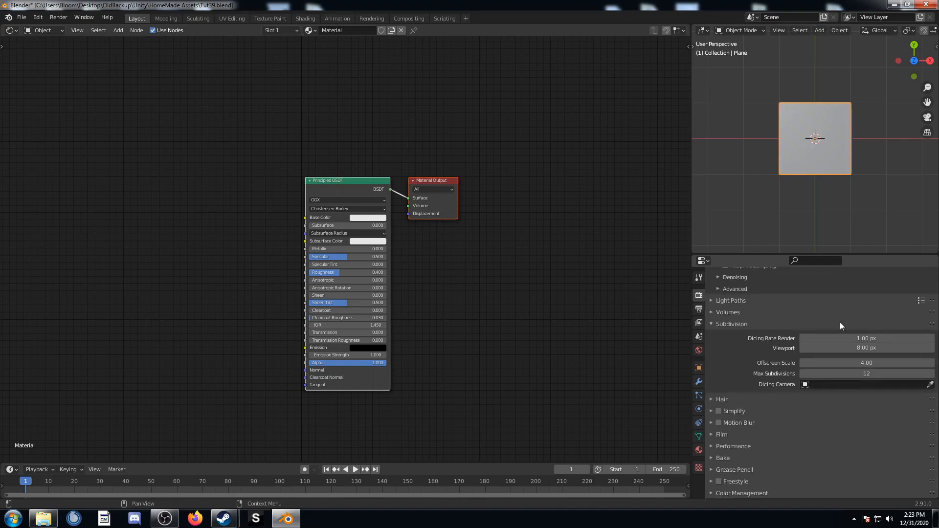
click(855, 339)
text(4)
key(Return)
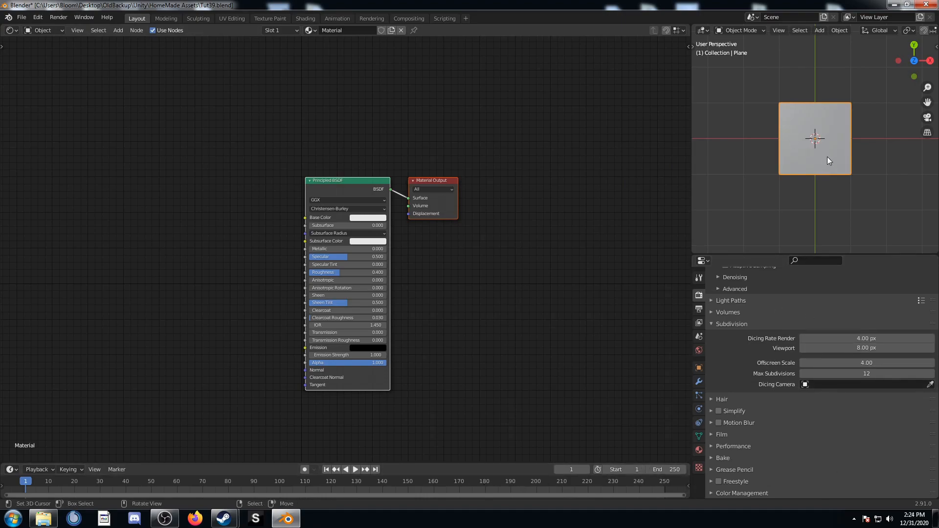
Step: Switch the 3D viewport to rendered shading
scroll(827, 157, up, 2)
key(z)
click(821, 114)
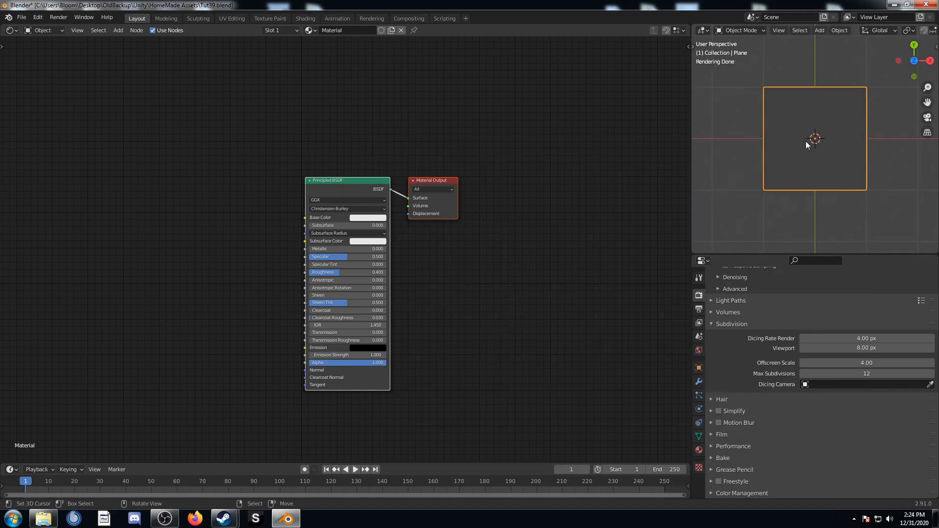
Step: Use an Environment Texture as the world color and load cape_hill_4k.hdr from the HDRIHaven folder
click(698, 350)
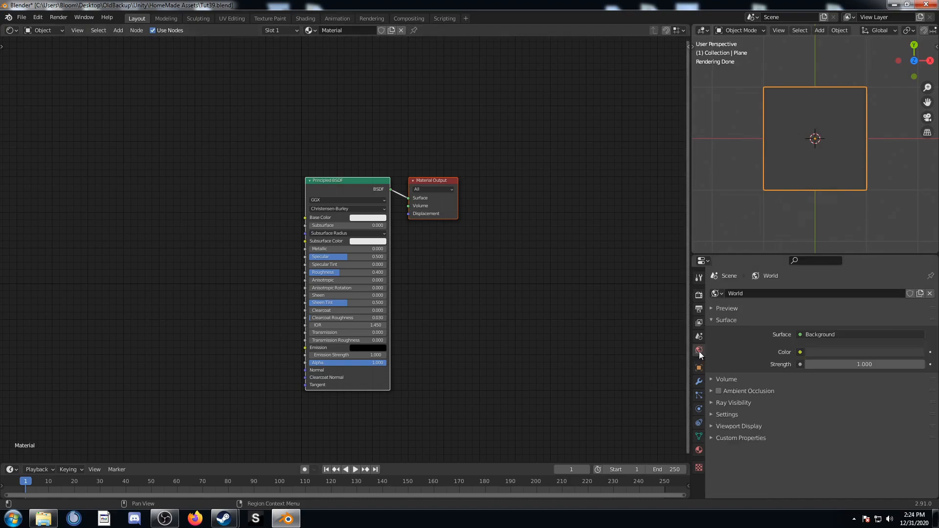
click(801, 352)
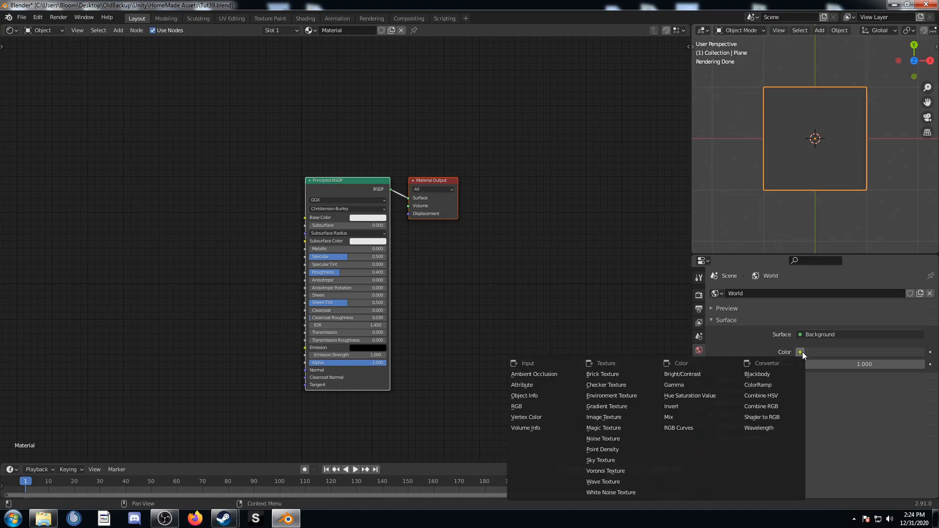
click(620, 395)
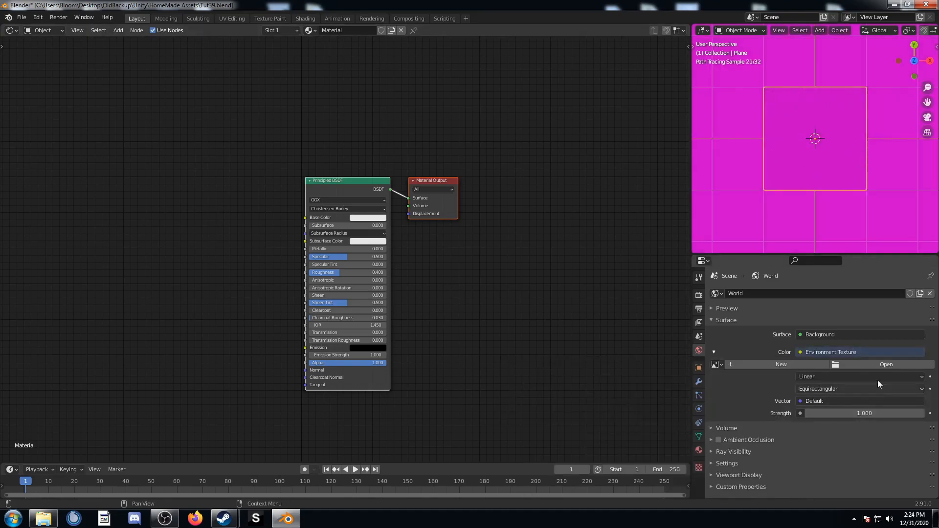
click(886, 364)
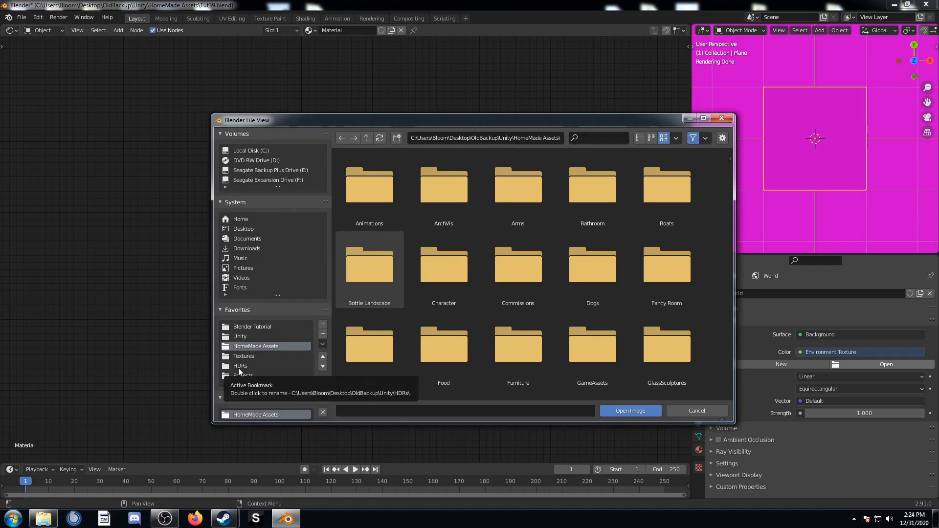
click(240, 369)
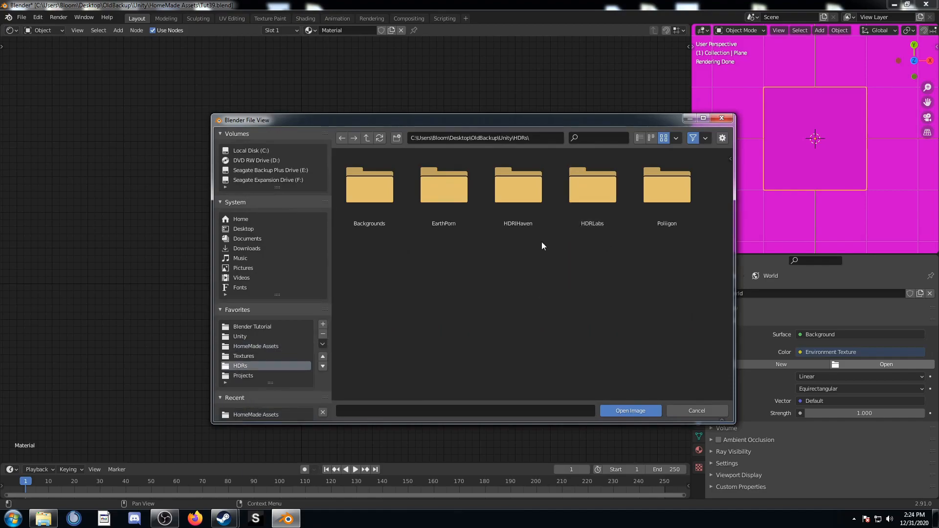
click(515, 213)
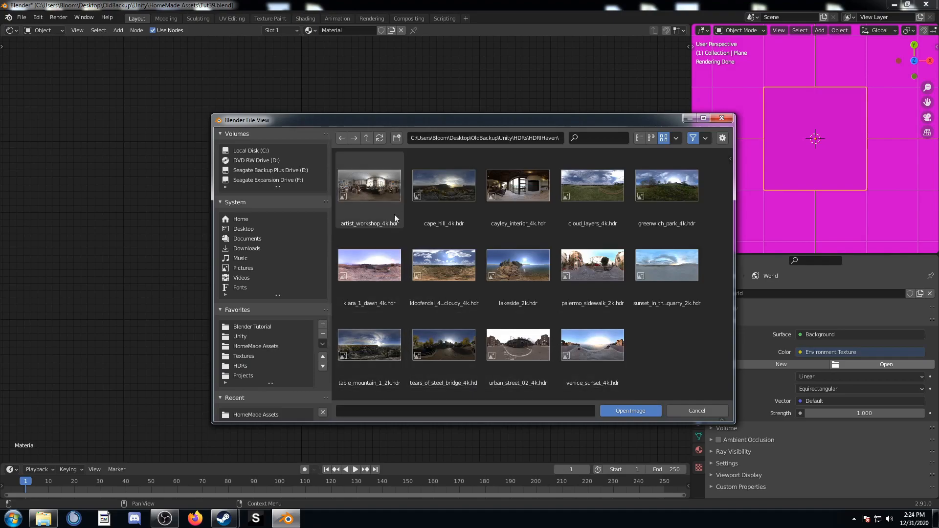
double_click(449, 195)
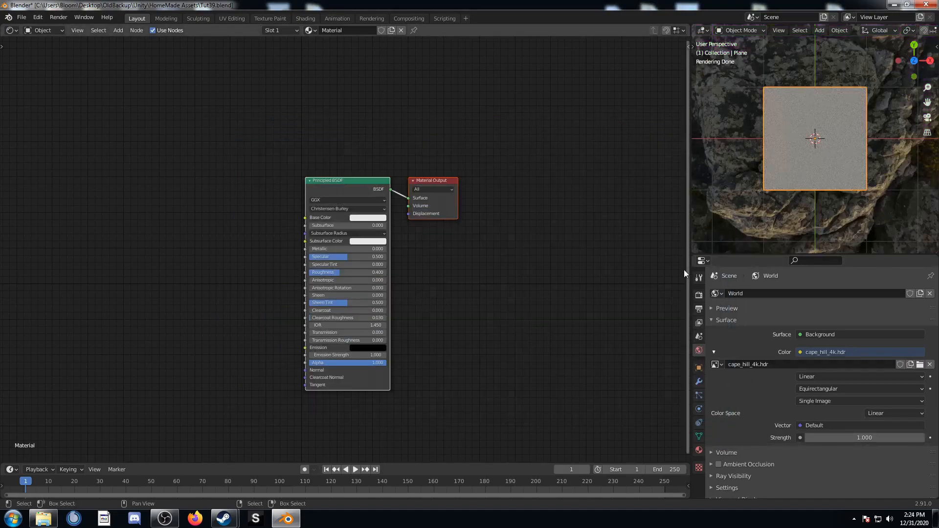
Step: Show the world's shader nodes and add connected Mapping and Texture Coordinate nodes to the environment texture
click(39, 30)
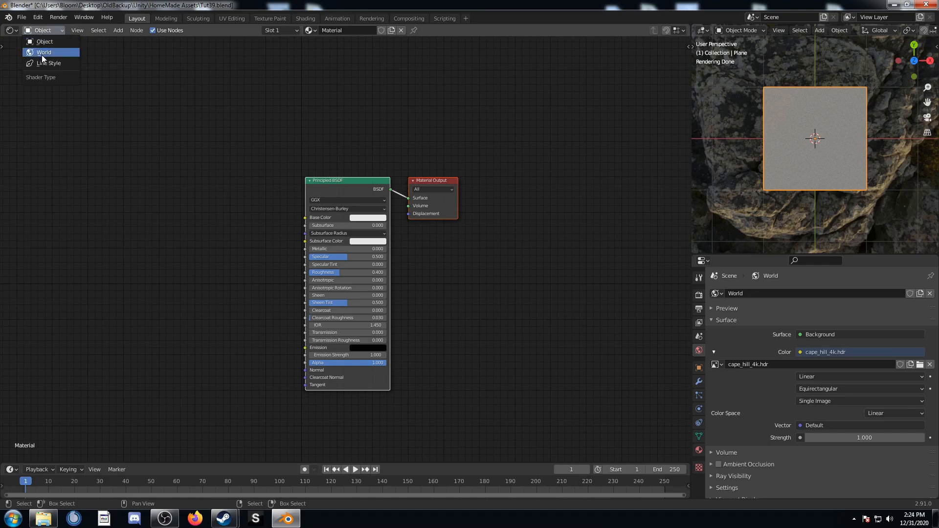
click(42, 52)
middle_drag(267, 207, 428, 193)
click(427, 193)
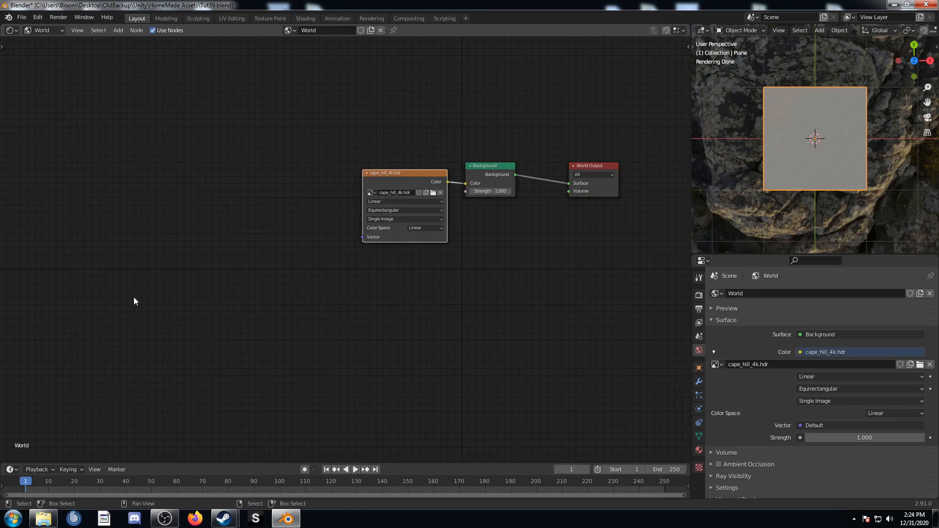
middle_drag(145, 298, 243, 323)
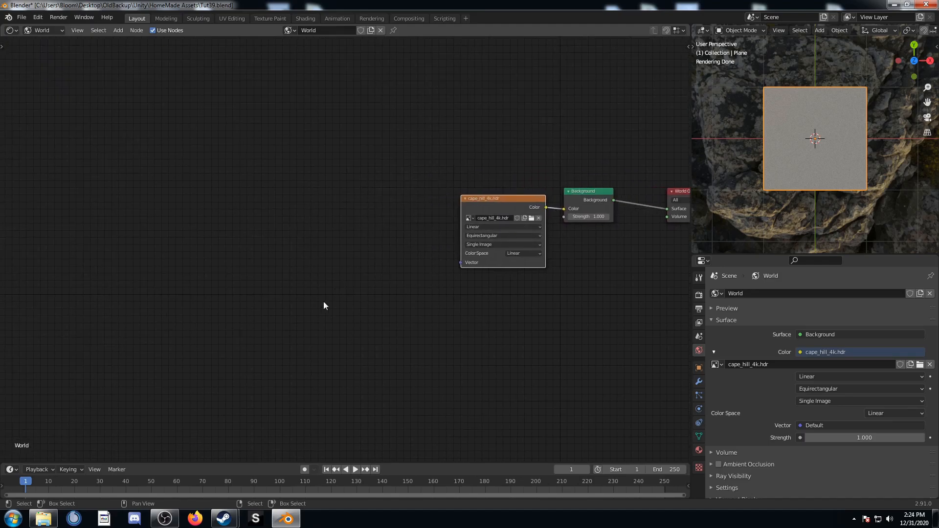
mouse_move(486, 213)
mouse_down()
mouse_move(472, 204)
mouse_move(484, 201)
mouse_up()
key(ctrl+t)
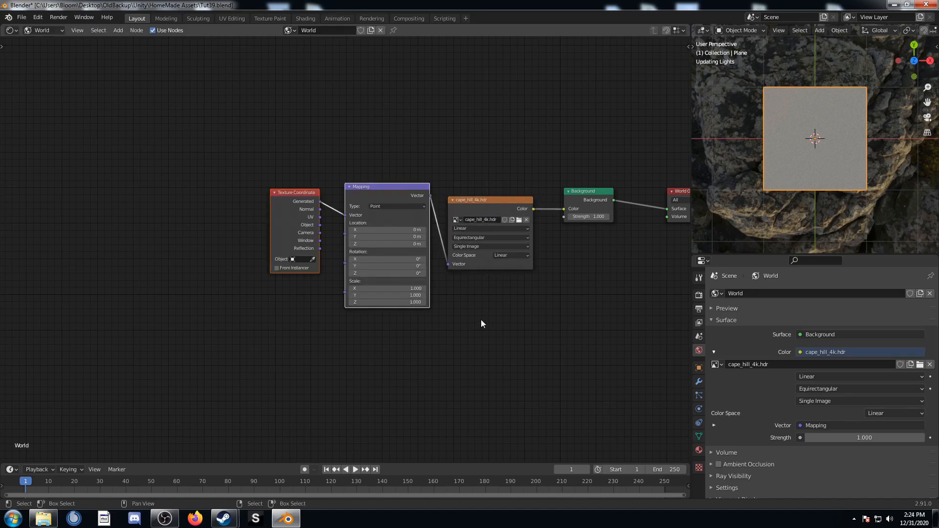
Step: Set the environment Mapping node's Z location to 0.1 m, Y rotation to 5.2° and Z rotation to 25°
scroll(423, 278, up, 2)
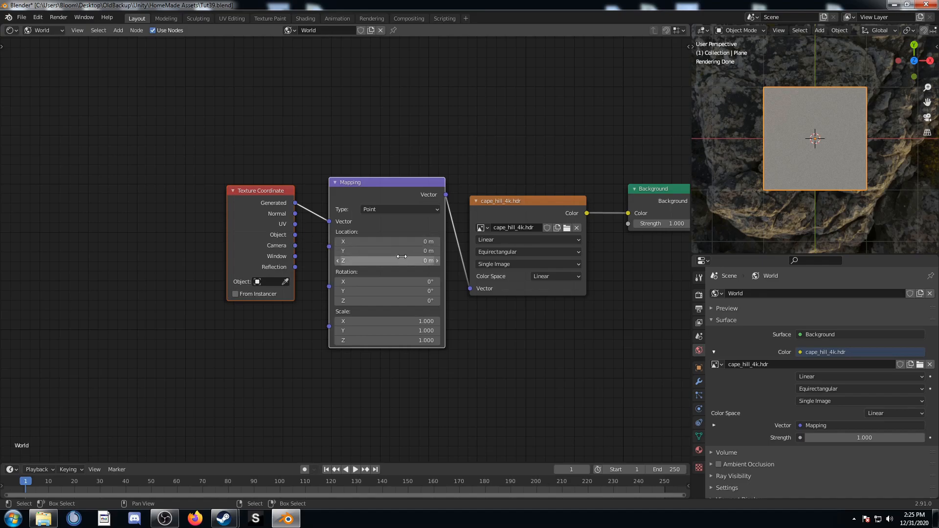
click(438, 261)
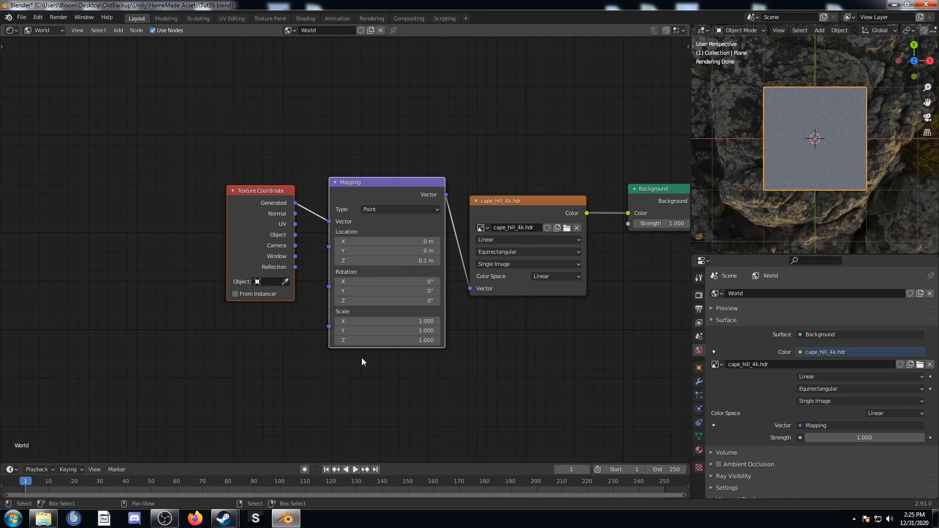
click(398, 291)
text(5.2)
key(Tab)
text(25)
key(Return)
scroll(452, 394, down, 4)
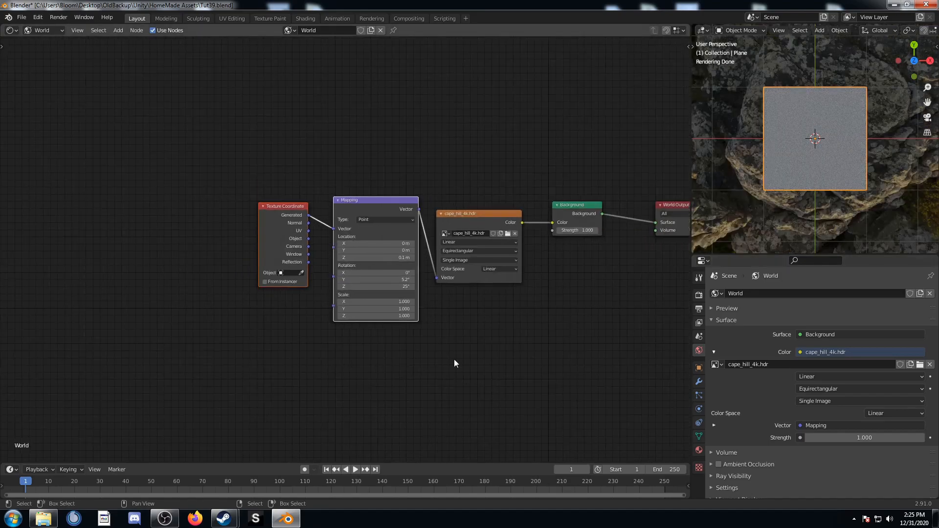
Step: View the plane nearly edge-on against the HDRI horizon and return the shader editor to the object's material nodes
middle_drag(454, 359, 379, 388)
middle_drag(648, 209, 685, 174)
middle_drag(847, 188, 848, 145)
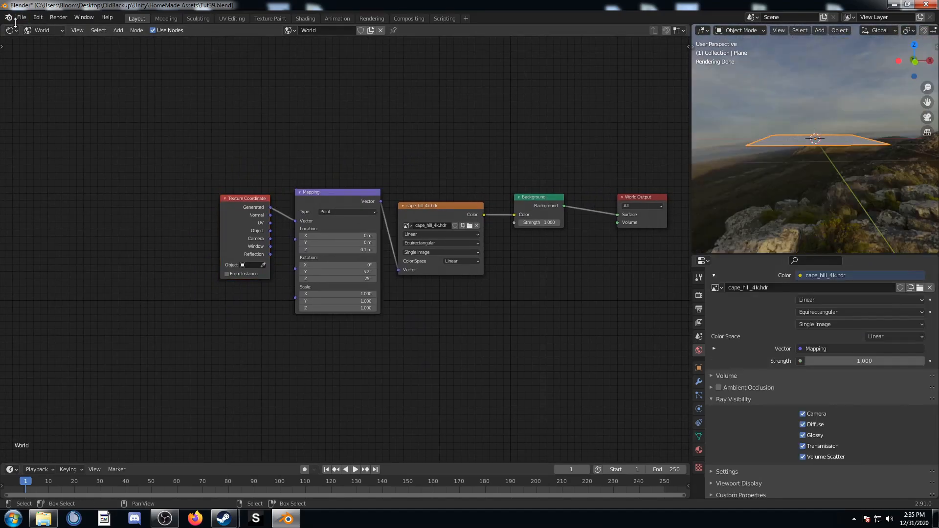
click(34, 28)
click(46, 43)
middle_drag(413, 282, 258, 239)
scroll(364, 265, up, 4)
scroll(365, 328, down, 4)
middle_drag(373, 268, 428, 310)
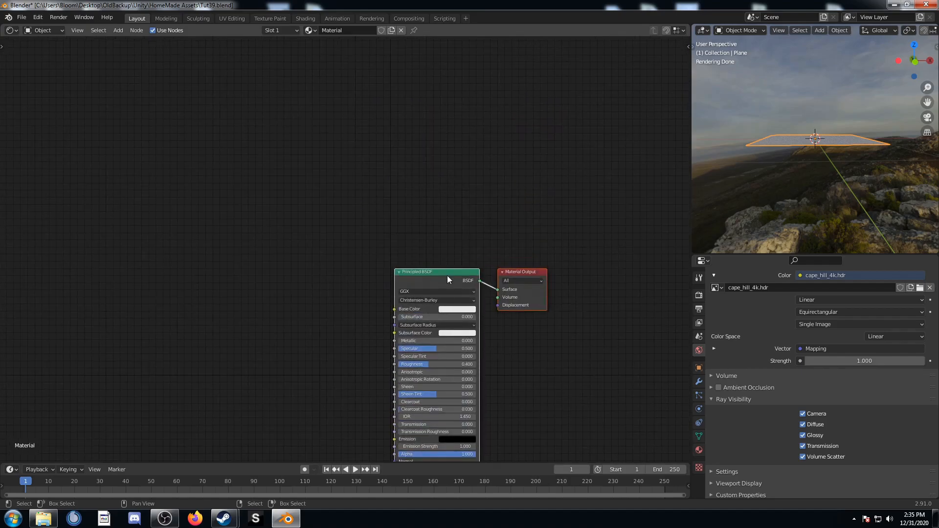
Step: Spread the Principled BSDF and Material Output nodes apart to make room for the displacement nodes
scroll(447, 275, down, 1)
mouse_move(420, 270)
mouse_down()
mouse_move(338, 39)
mouse_move(345, 382)
mouse_up()
scroll(878, 119, up, 5)
scroll(848, 177, down, 3)
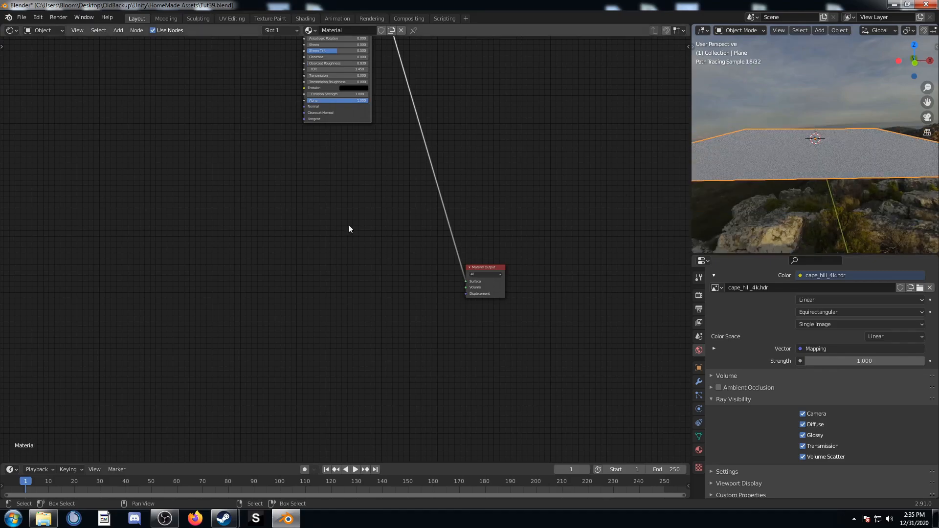
Step: Add a Voronoi Texture node in the empty space below the Principled BSDF
middle_drag(268, 267, 363, 281)
scroll(363, 281, down, 1)
key(shift+a)
click(342, 314)
text(voro)
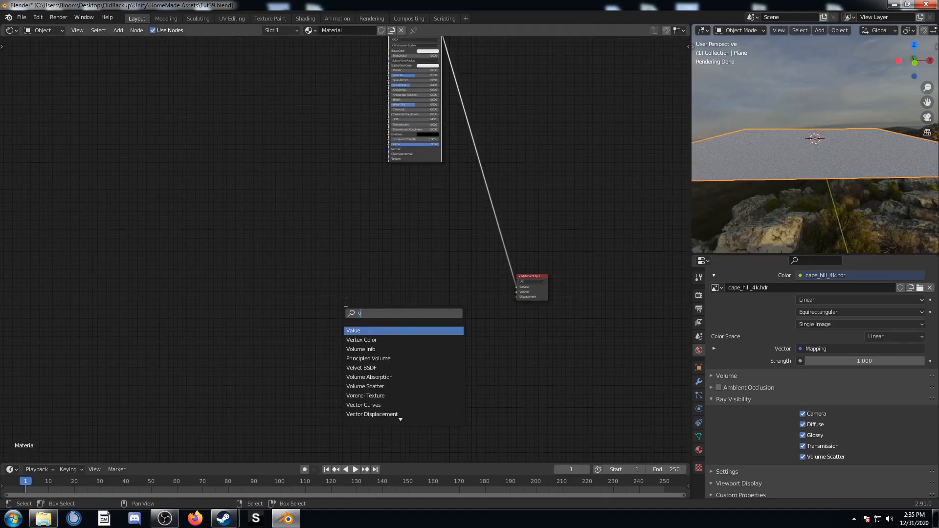
key(Return)
click(351, 244)
scroll(407, 304, up, 9)
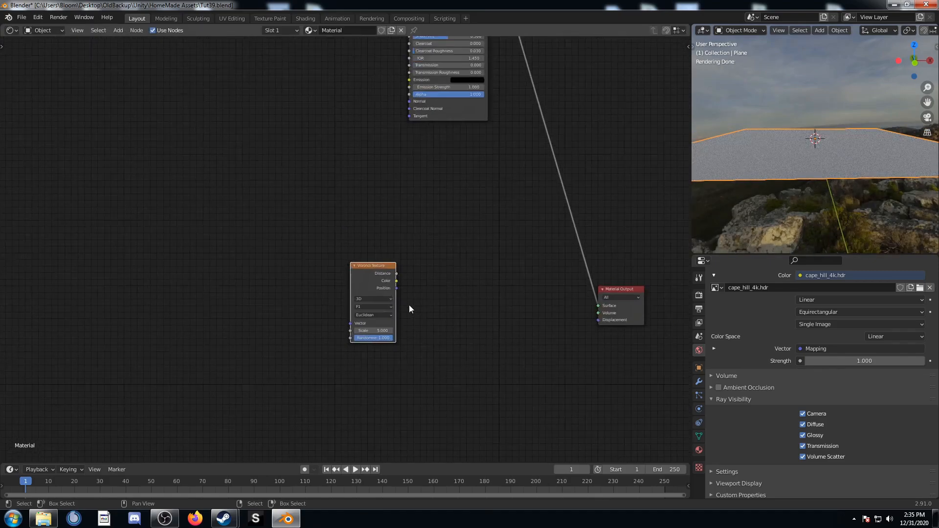
Step: Add a Displacement node between the Voronoi Texture and the Material Output
middle_drag(484, 306, 343, 184)
scroll(380, 240, down, 4)
key(shift+a)
click(379, 233)
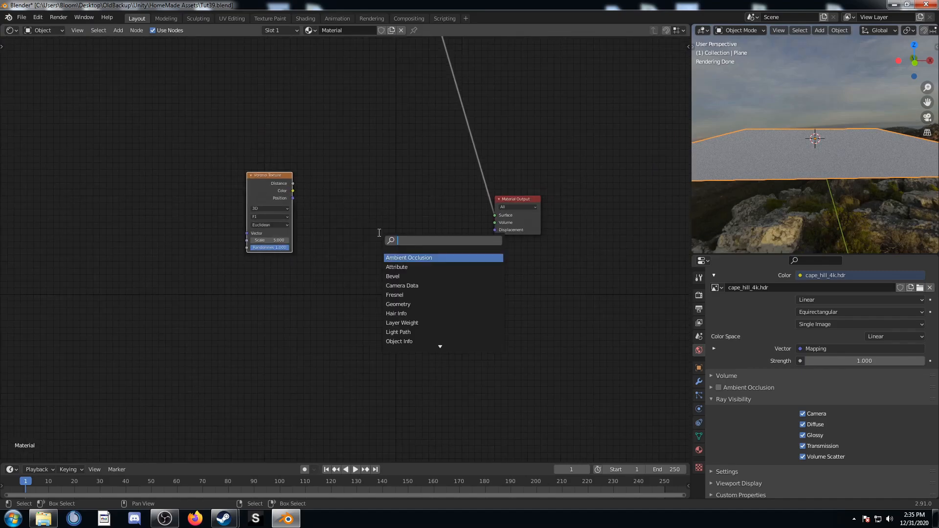
text(disp)
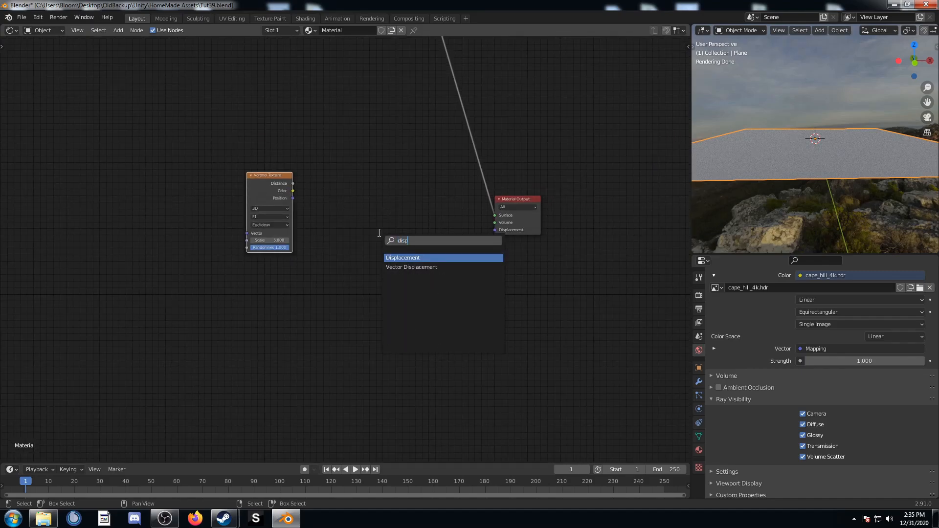
key(Return)
click(369, 156)
Step: Add connected Mapping and Texture Coordinate nodes to the Voronoi Texture and space them out
middle_drag(268, 176, 356, 172)
middle_drag(287, 205, 359, 206)
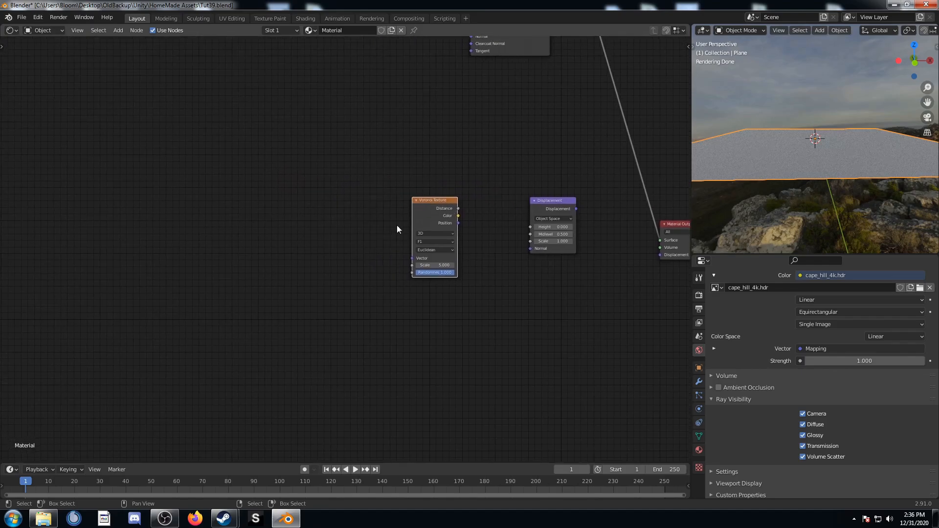
key(ctrl+t)
drag(258, 213, 201, 225)
click(234, 226)
Step: Reposition the Displacement node and set the Voronoi Texture's feature output to Smooth F1
middle_drag(416, 251, 283, 264)
scroll(345, 253, up, 3)
drag(372, 201, 399, 213)
scroll(186, 257, up, 3)
click(183, 255)
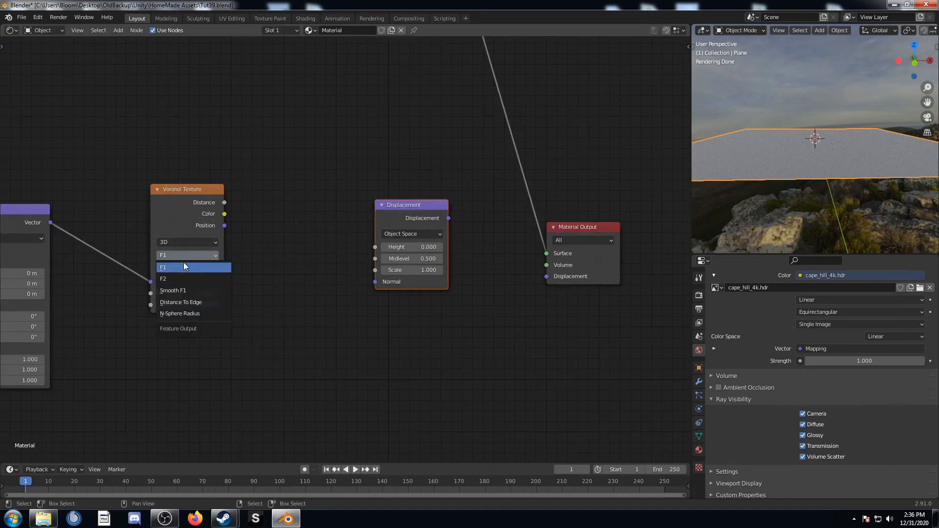
click(184, 290)
Step: Set the Voronoi Texture's Scale to 3, Smoothness to 0.5 and Randomness to 0
click(185, 293)
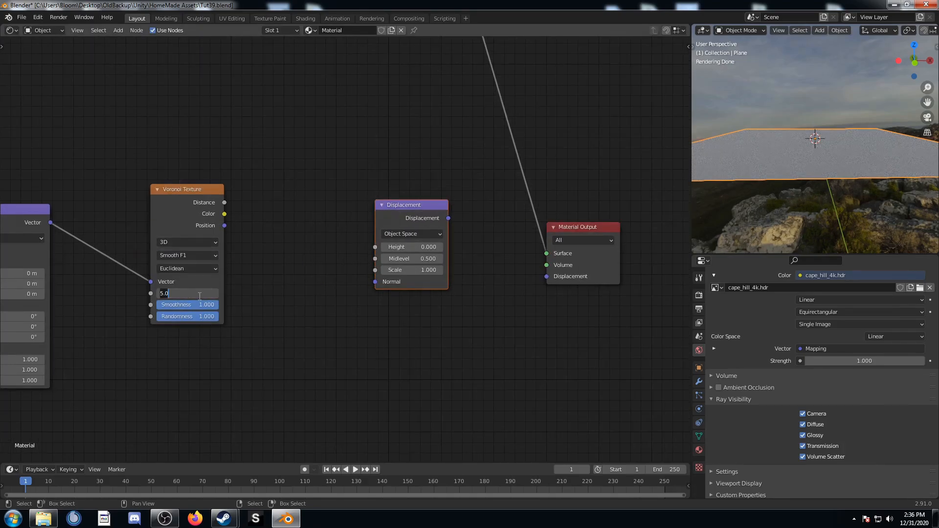
text(3)
key(Tab)
key(BackSpace)
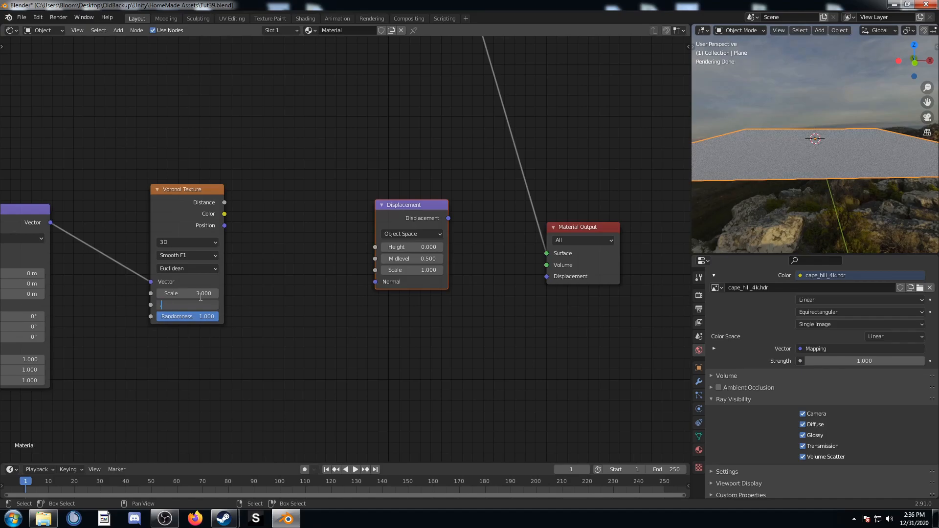
text(0.5)
key(Return)
click(192, 316)
text(0)
key(Return)
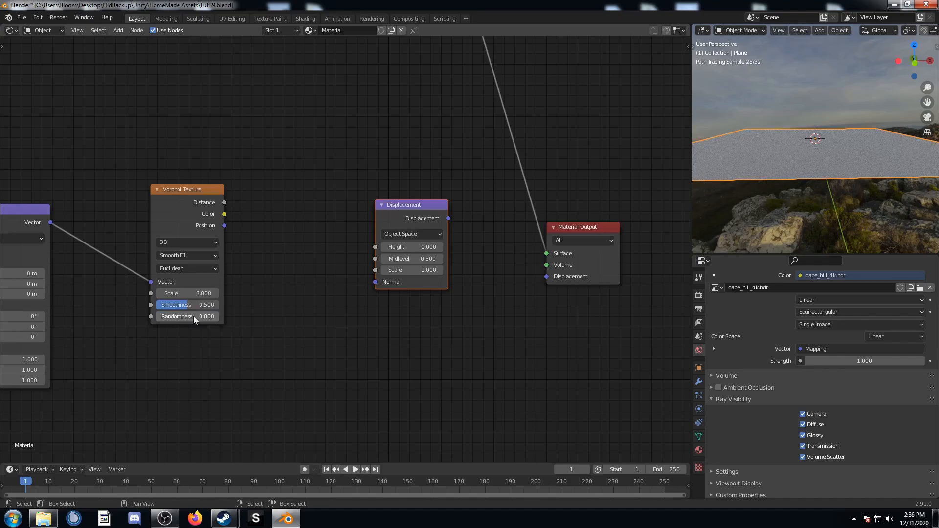
Step: Connect the Voronoi Color output to the Displacement Scale and the Voronoi Position output to the Displacement Height
scroll(223, 243, down, 1)
click(242, 219)
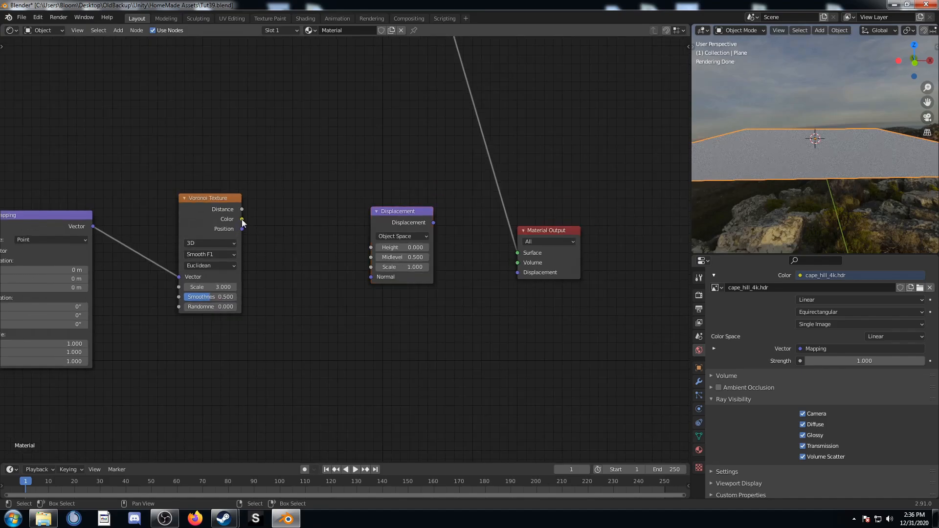
drag(243, 219, 371, 268)
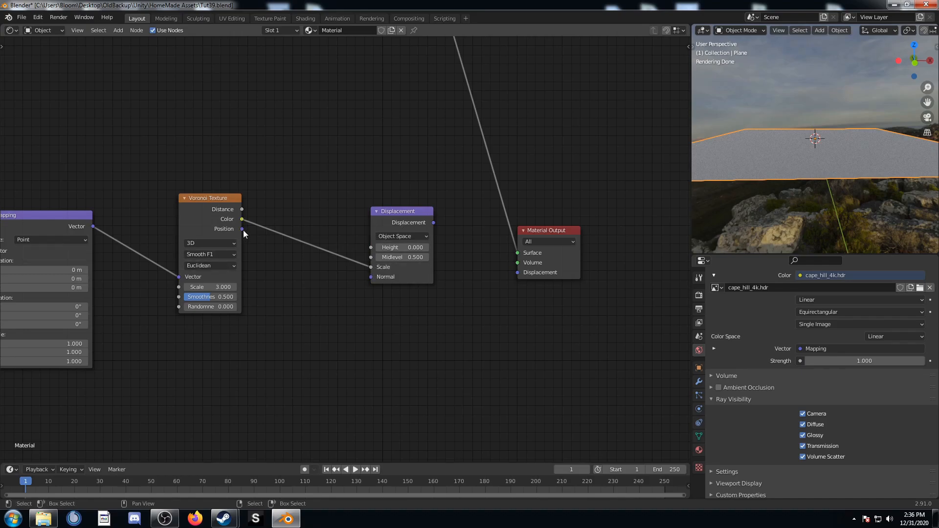
drag(242, 228, 371, 248)
Step: Set the Displacement Midlevel to 0.2 and connect the node to the Material Output's Displacement input
middle_drag(433, 316, 404, 318)
scroll(361, 286, up, 1)
click(373, 263)
text(.2)
key(Return)
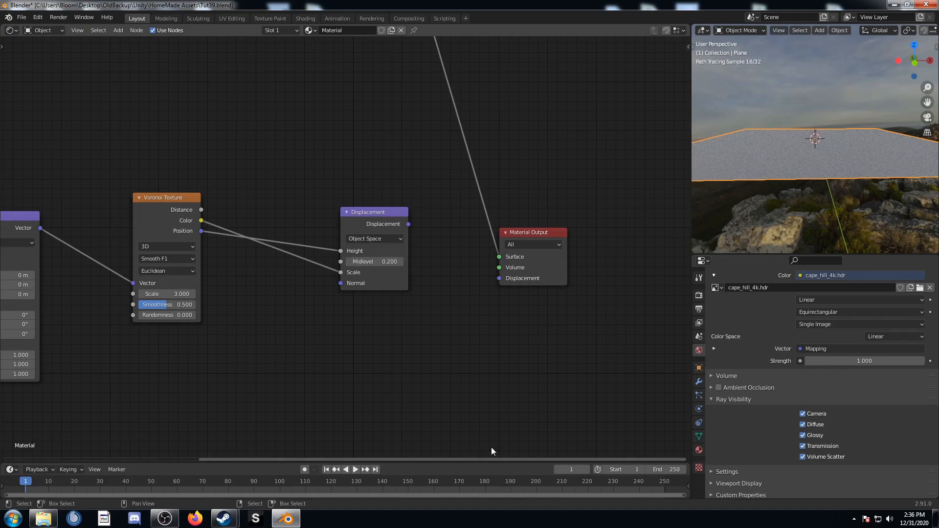
drag(408, 224, 499, 278)
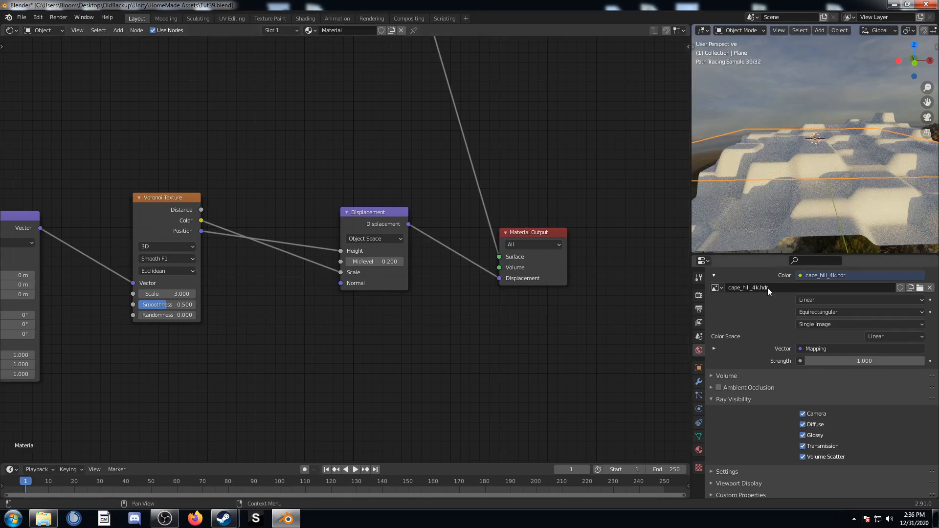
middle_drag(807, 195, 829, 181)
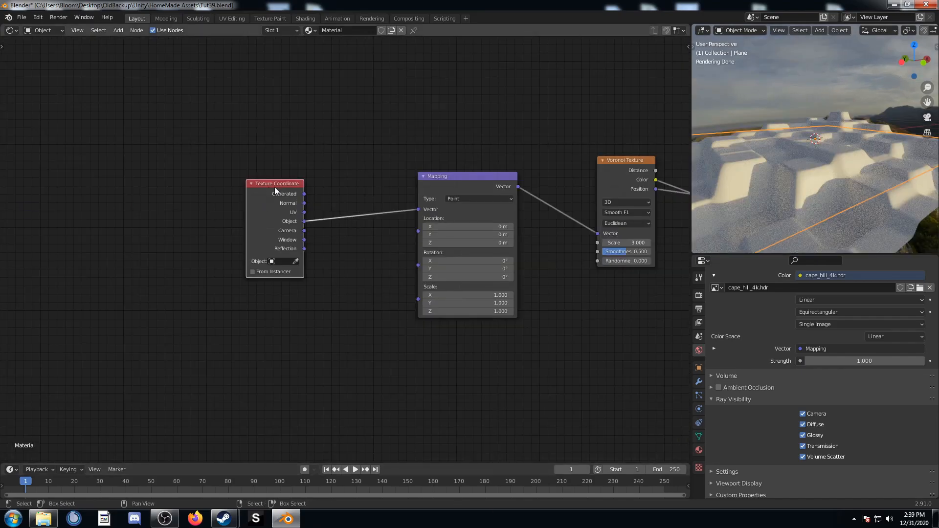
Step: Insert two Noise Texture nodes in series between the Texture Coordinate and Mapping nodes
drag(272, 184, 202, 180)
key(shift+a)
click(285, 249)
text(noise)
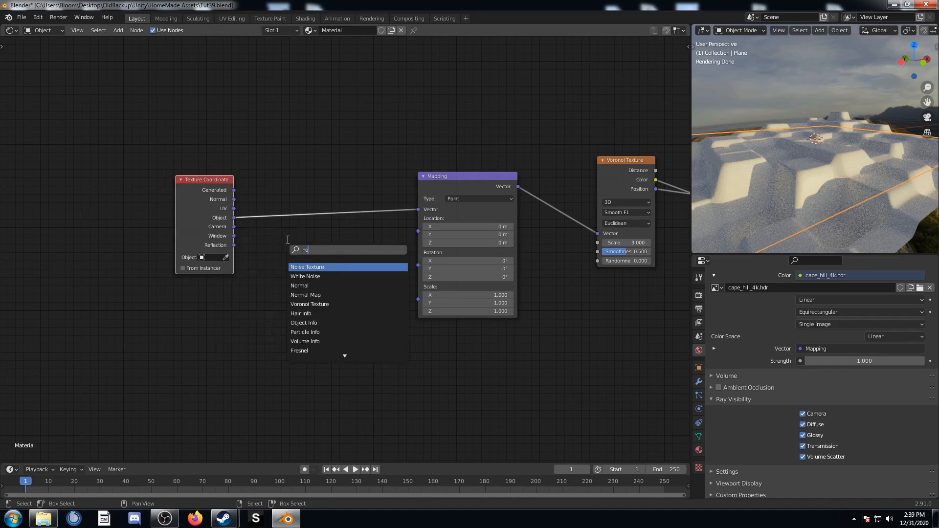
key(Return)
drag(284, 176, 357, 144)
middle_drag(365, 280, 329, 289)
Step: Insert a MixRGB node between the second Noise Texture and Mapping, and a duplicate between the two Noise Textures
key(shift+a)
click(329, 302)
text(mix)
key(Down)
key(Return)
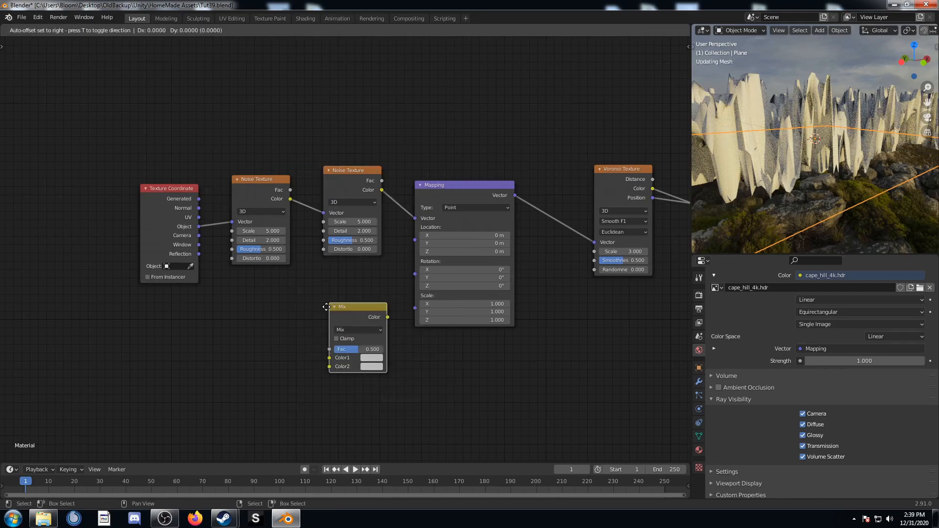
click(412, 156)
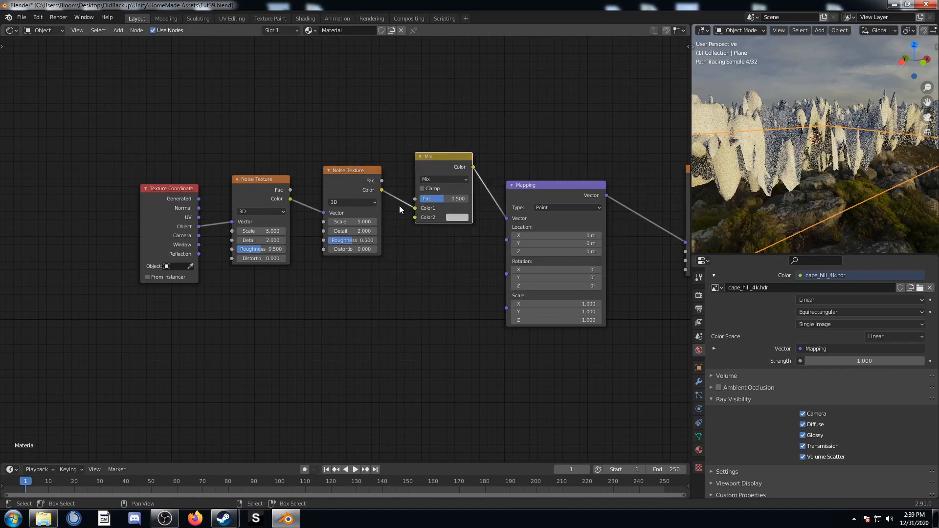
key(shift+d)
click(303, 184)
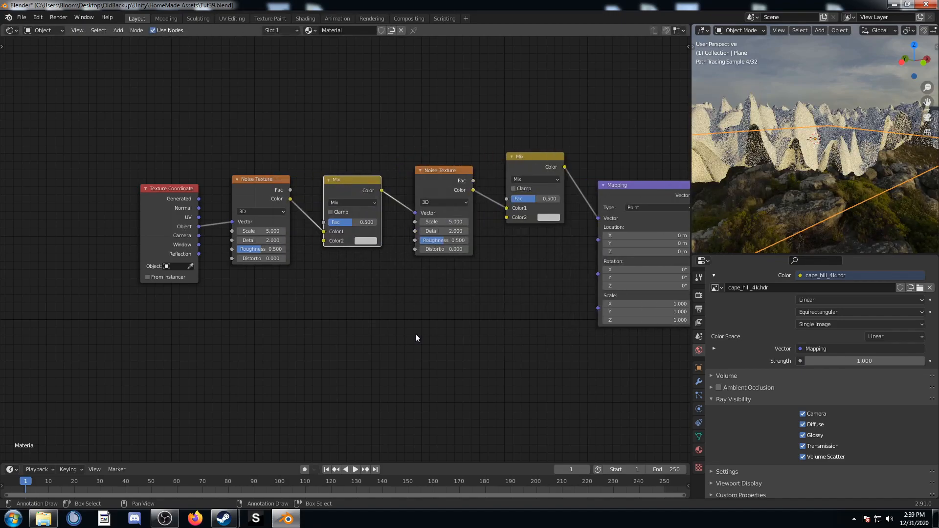
Step: Feed the Object coordinates into the first Mix's Color2 and the first Mix's output into the second Mix's Color2, raising both Noise Textures
middle_drag(349, 279, 298, 302)
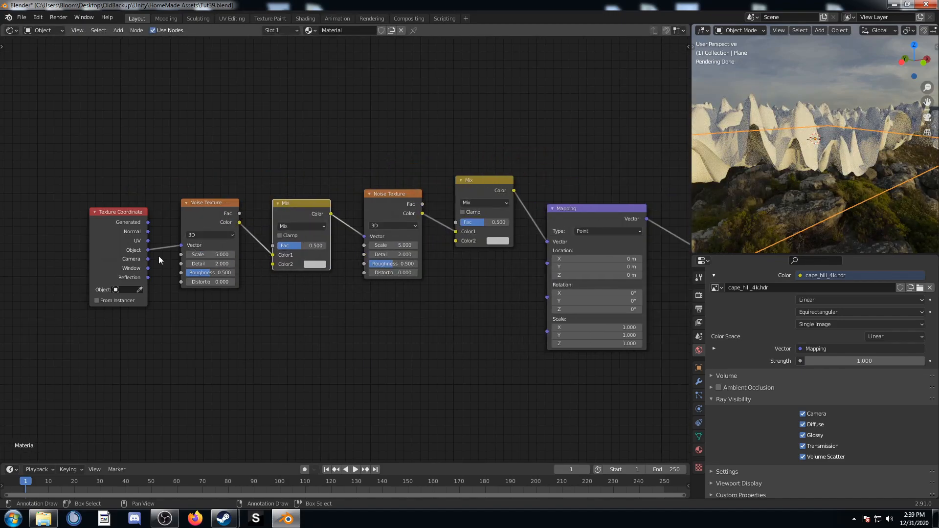
drag(147, 250, 272, 265)
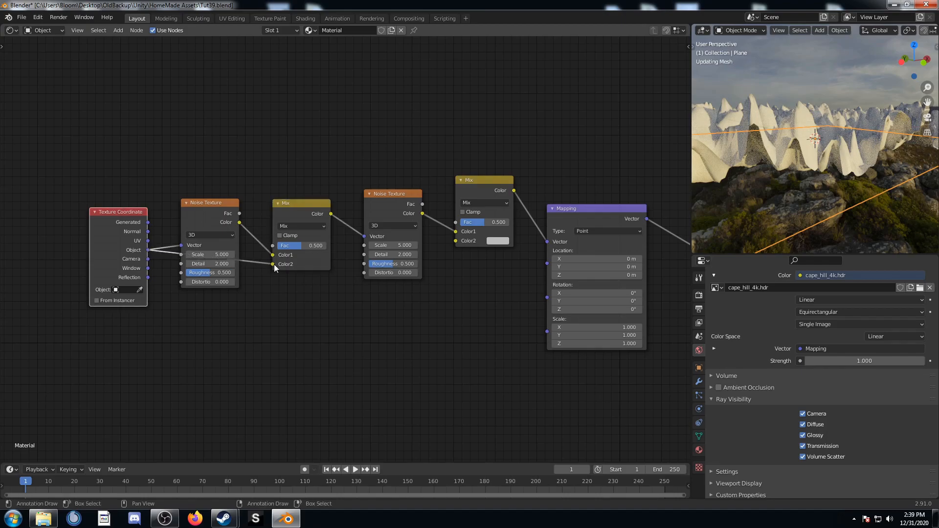
drag(209, 222, 212, 154)
drag(298, 207, 298, 209)
drag(386, 195, 393, 102)
drag(332, 217, 476, 254)
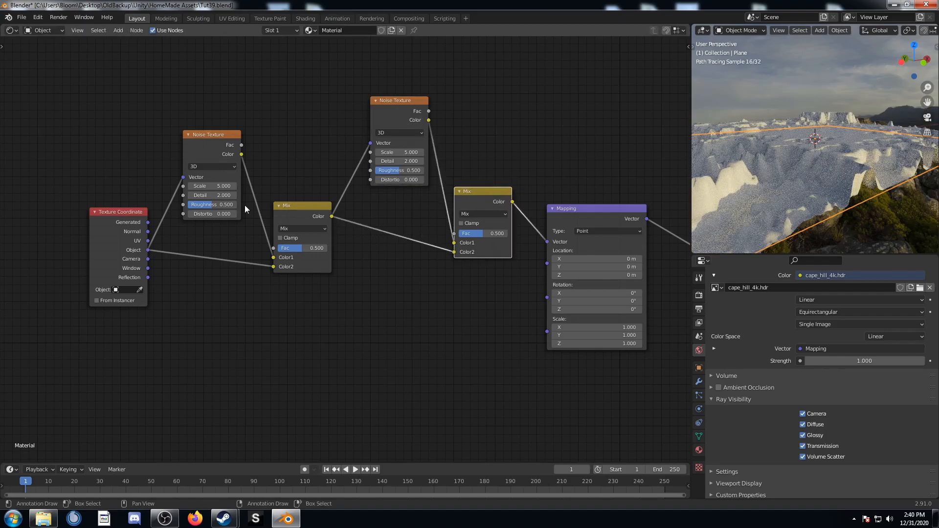
Step: Set the first Noise Texture's Scale to 20 and Detail to 6, and the second Noise Texture's Detail to 6
click(205, 187)
text(20)
key(Tab)
text(6)
key(Return)
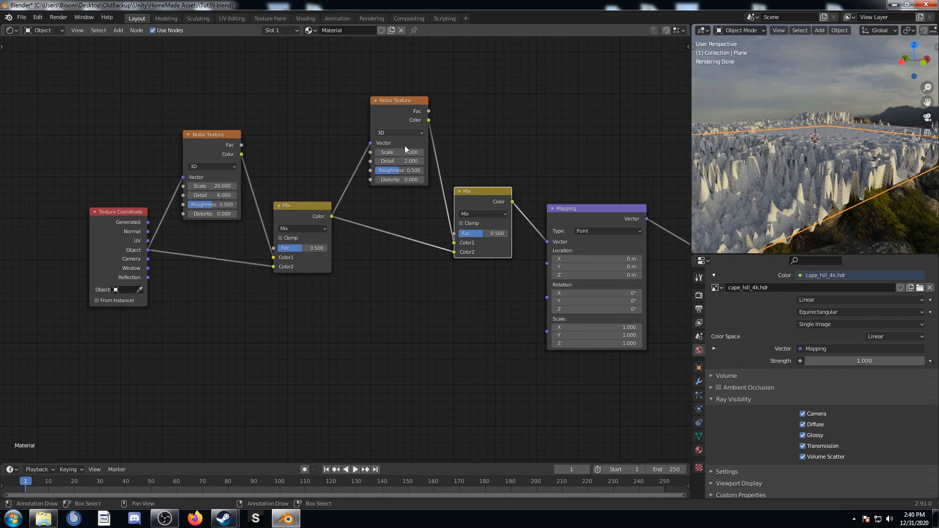
click(397, 161)
text(6)
key(Return)
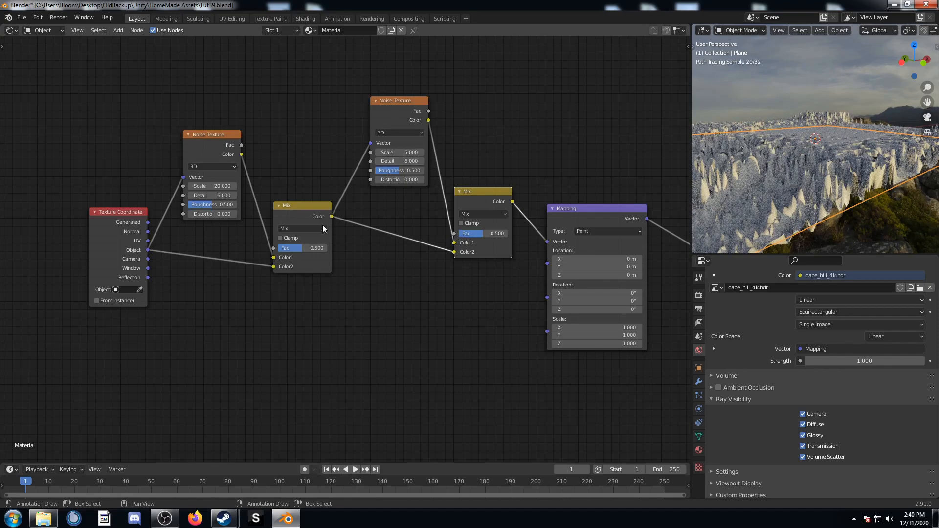
Step: Set the first Mix node's Fac to 0.9 and shift the first Noise Texture node slightly
click(308, 248)
text(.9)
key(Return)
drag(198, 156, 191, 162)
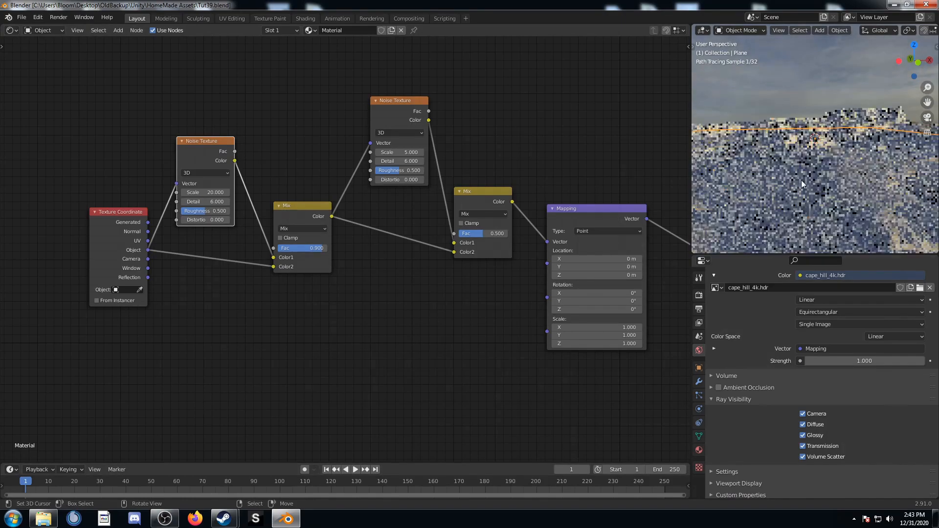
Step: Align the camera to a low view across the displaced terrain and close the rendered image
middle_drag(801, 184, 826, 183)
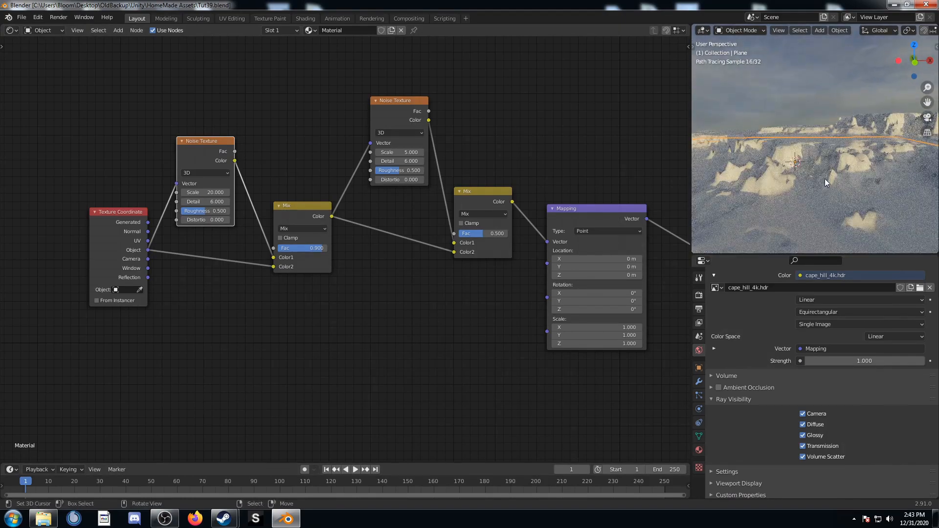
key(ctrl+alt+KP_0)
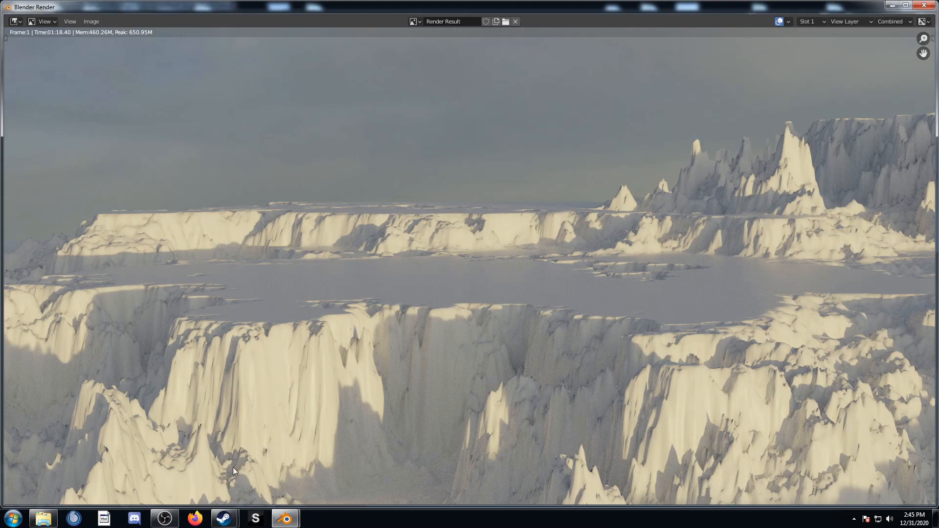
key(Escape)
Step: Add a Noise Texture below the Voronoi Texture and feed it from the Mapping node's Vector output
key(shift+a)
click(346, 317)
text(noise)
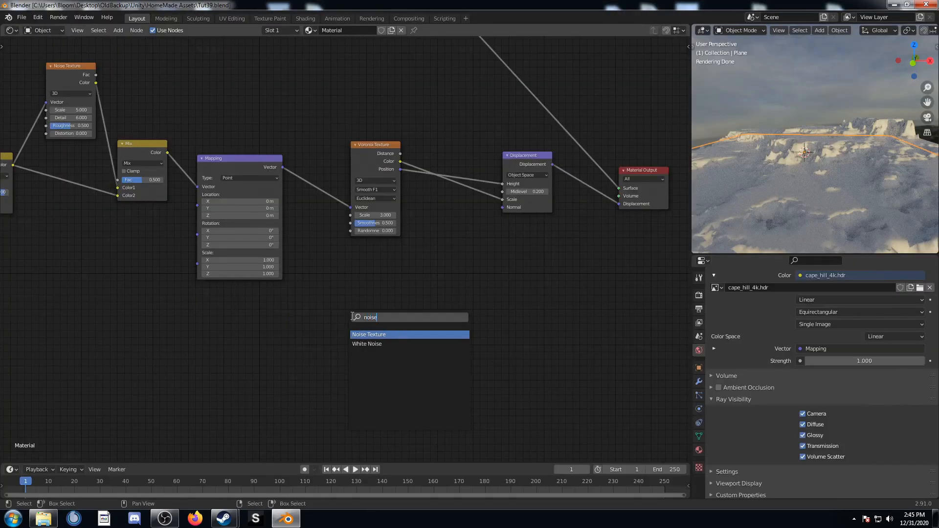
key(Return)
click(337, 281)
alt+right_drag(272, 208, 347, 310)
scroll(348, 310, up, 3)
scroll(386, 309, up, 3)
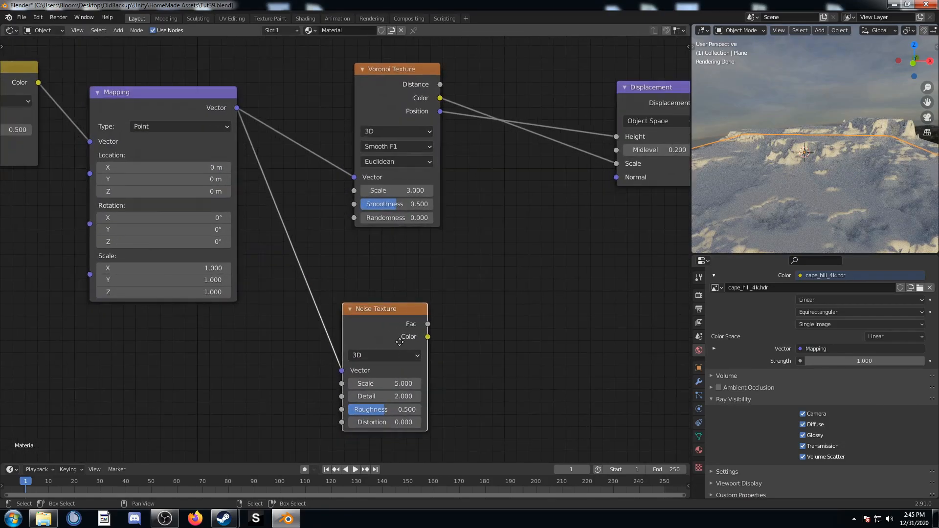
Step: Set the new Noise Texture's Scale to 1 and preview its output on the plane through a Viewer node
click(351, 318)
text(1)
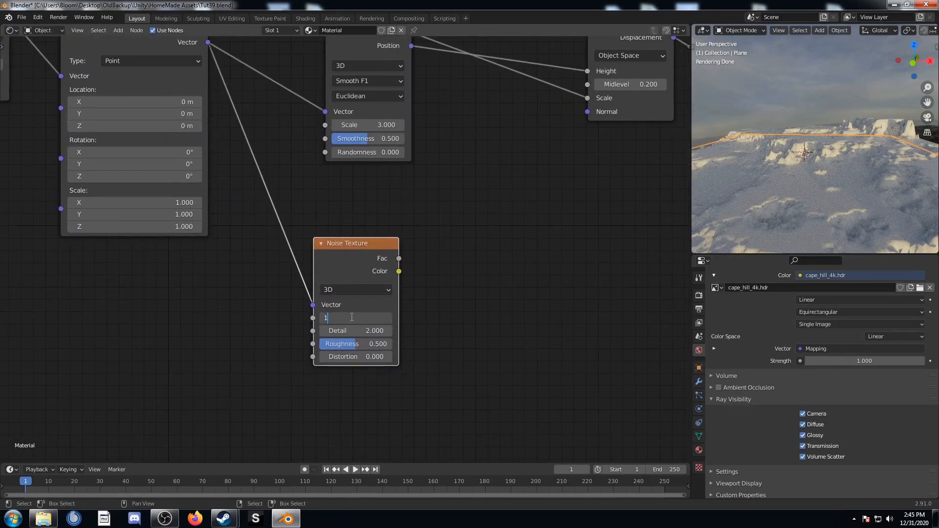
key(Return)
scroll(367, 398, down, 2)
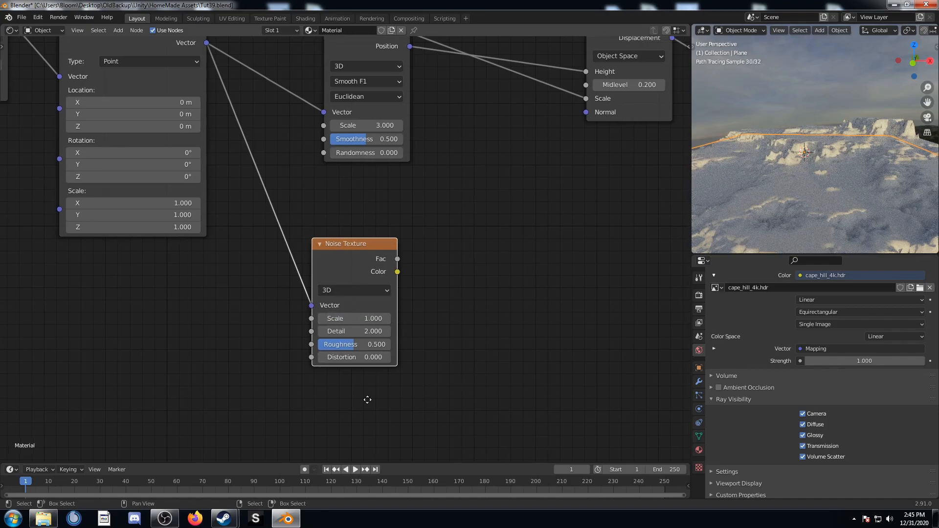
middle_drag(435, 353, 347, 354)
ctrl+shift+click(266, 241)
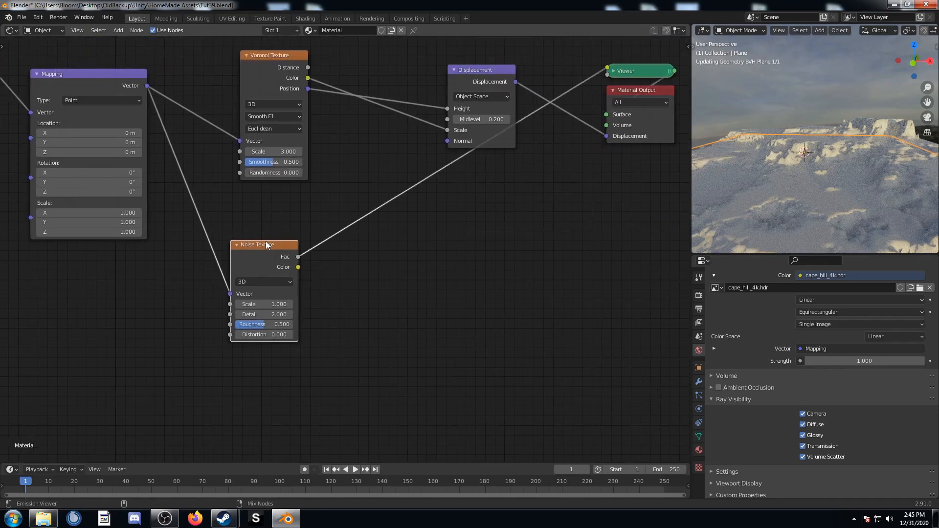
Step: Insert a ColorRamp between the new Noise Texture's Fac output and the Viewer node
key(shift+a)
click(415, 282)
text(color)
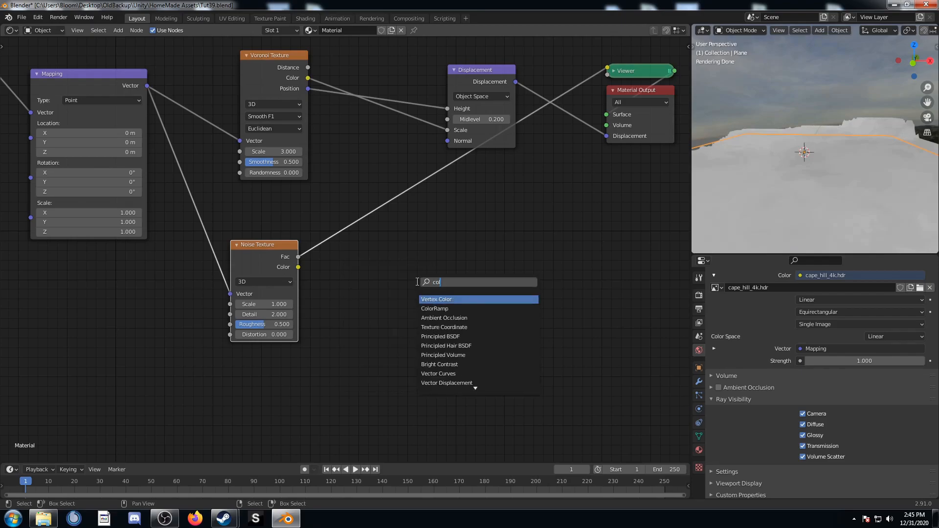
key(Return)
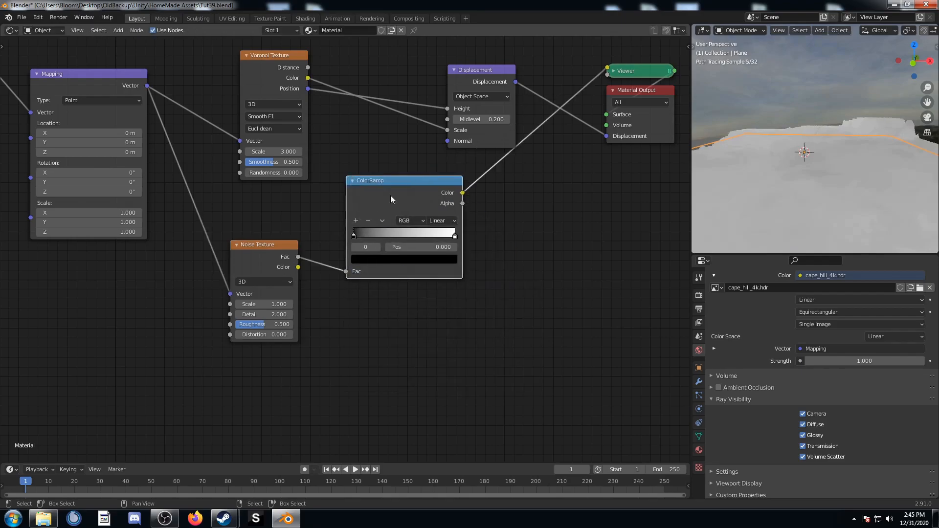
click(441, 211)
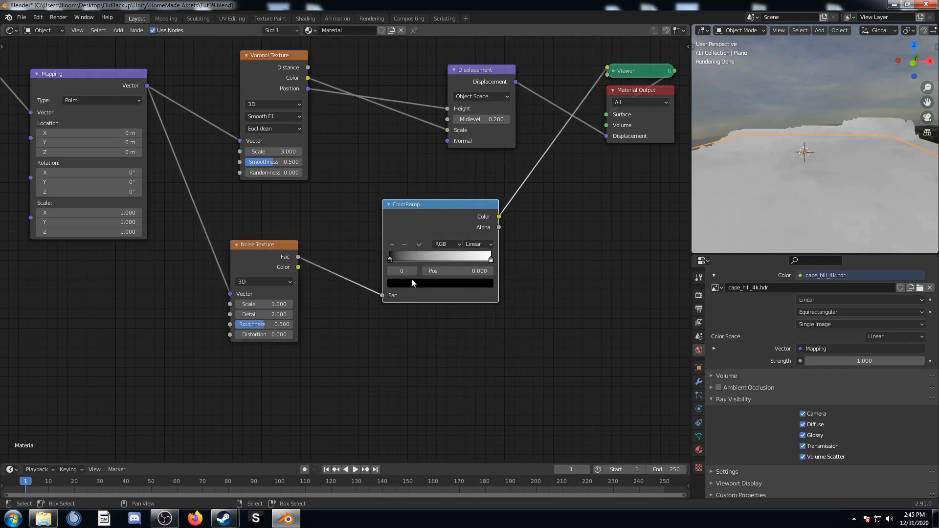
Step: Set the position of the ColorRamp's white stop to 0.682
click(491, 259)
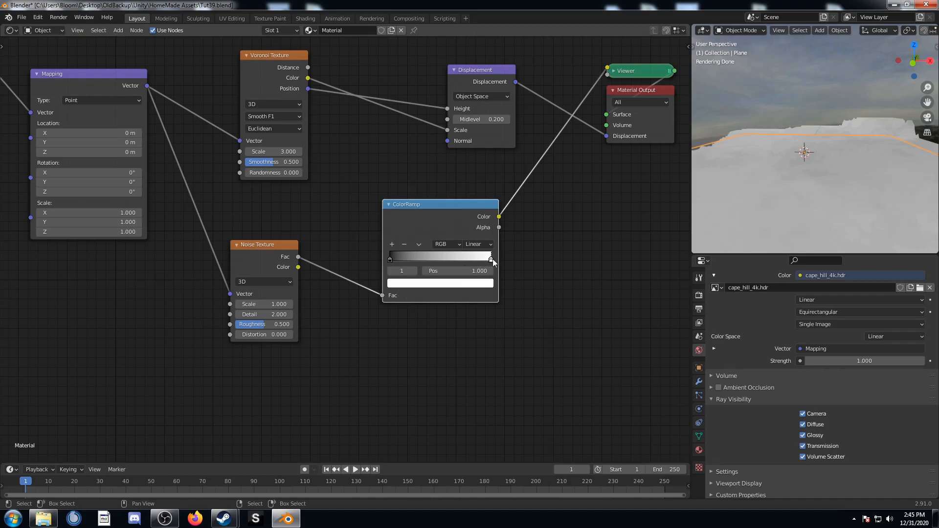
click(458, 271)
text(.682)
key(Return)
key(KP_Decimal)
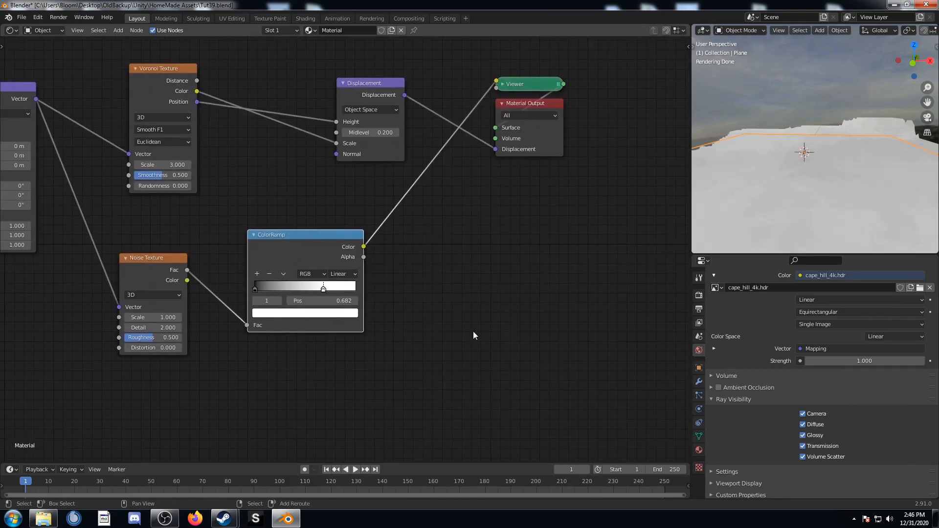
Step: Insert a Mix node between the ColorRamp and the Viewer, with the ColorRamp's Color output feeding Color2
key(shift+a)
click(473, 332)
text(mix)
key(Return)
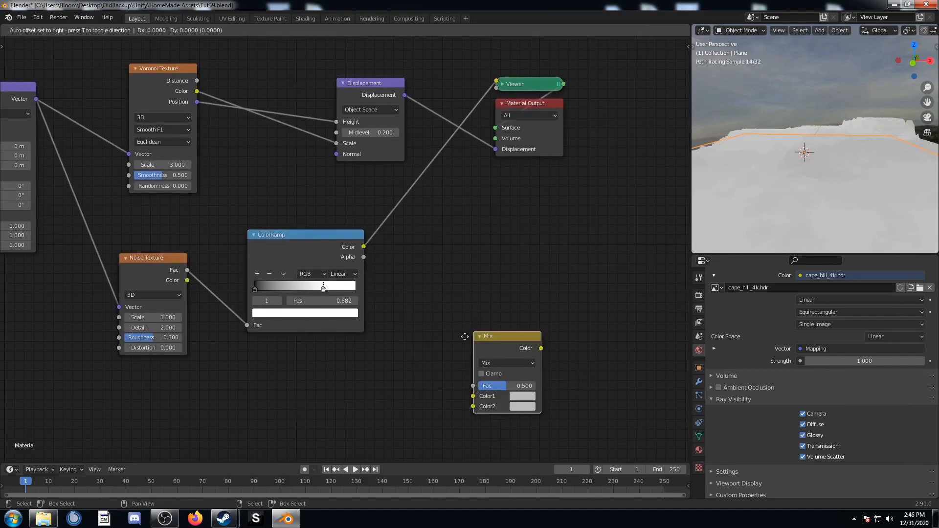
click(396, 211)
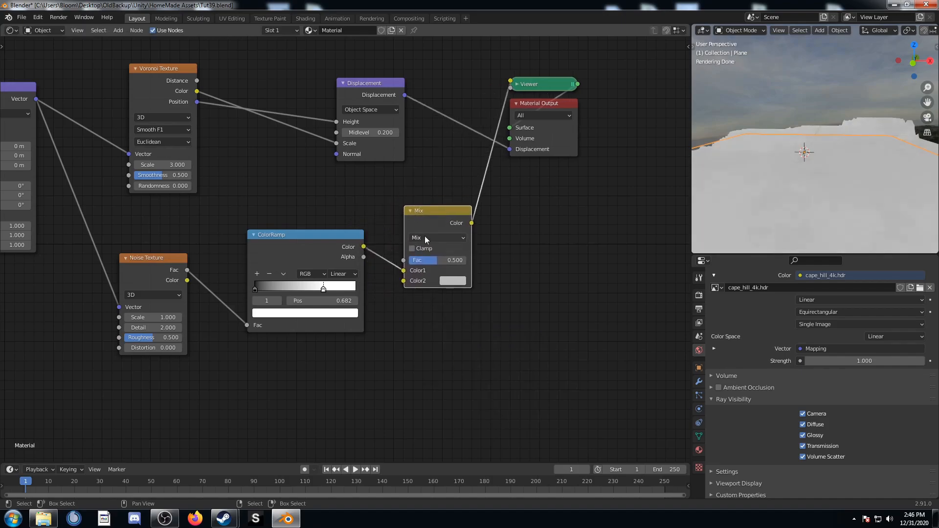
drag(402, 274, 403, 283)
Step: Set the new Mix node's Fac to 0.3
scroll(459, 291, up, 4)
middle_drag(423, 298, 396, 327)
click(420, 278)
text(.)
key(Return)
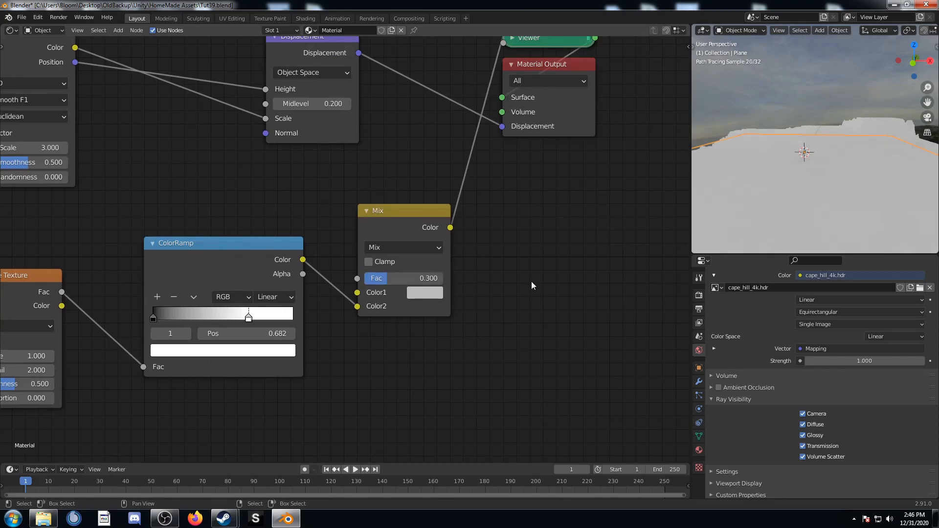
middle_drag(320, 226, 270, 237)
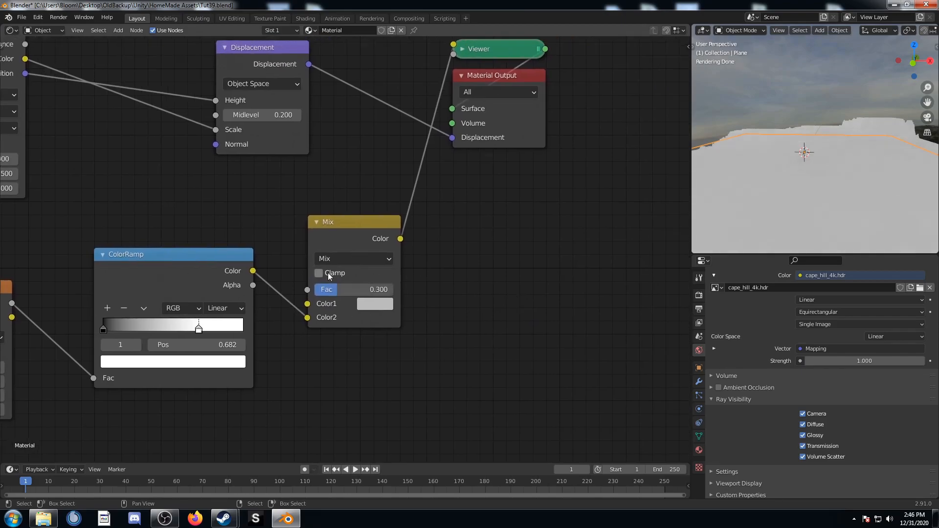
Step: Move the Viewer and Material Output nodes farther from the Displacement node to make room for more nodes
middle_drag(458, 81, 310, 197)
drag(279, 126, 476, 311)
key(g)
click(106, 296)
middle_drag(297, 338, 234, 302)
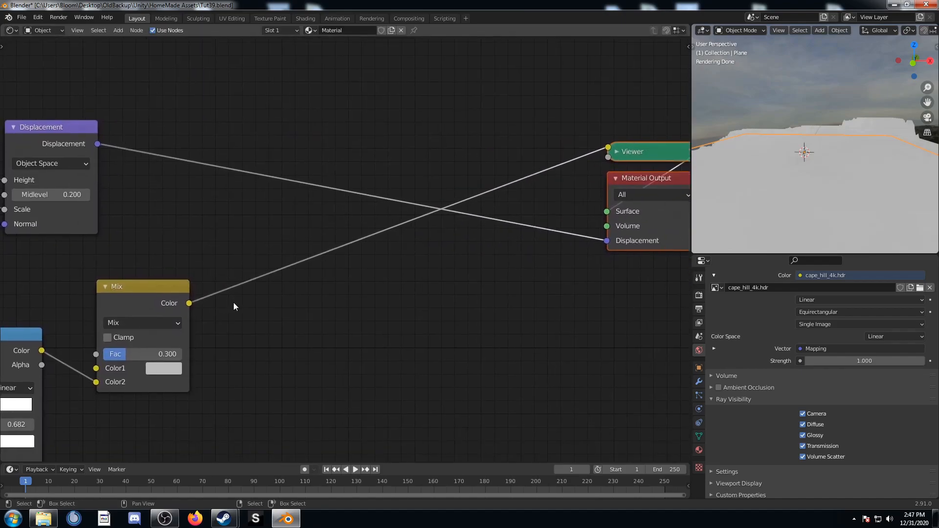
Step: Insert a Vector Math node between the Mix node's Color output and the Viewer
scroll(220, 320, down, 1)
key(shift+a)
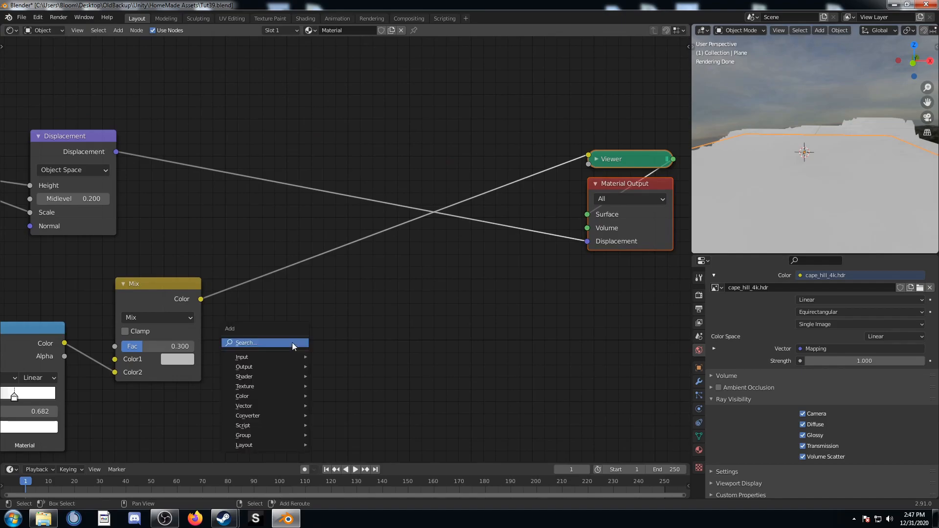
click(292, 342)
text(math)
key(Down)
key(Return)
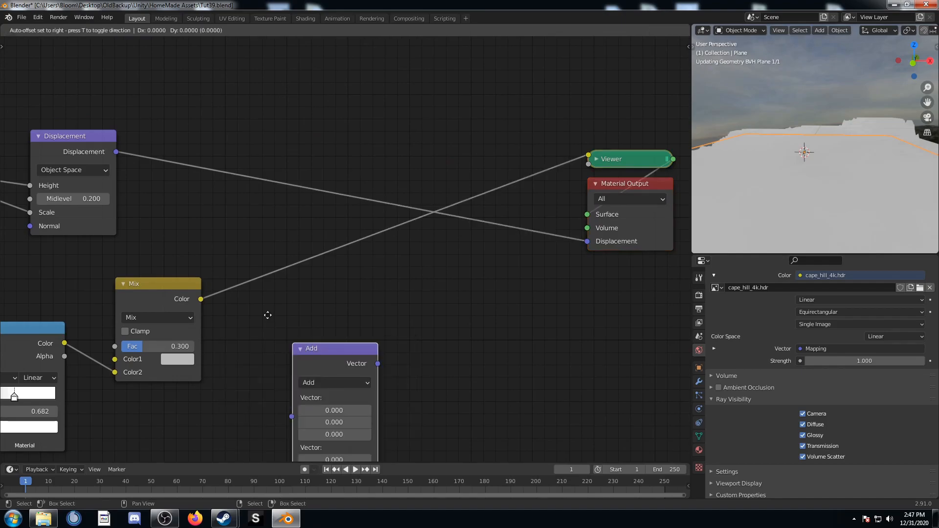
click(236, 227)
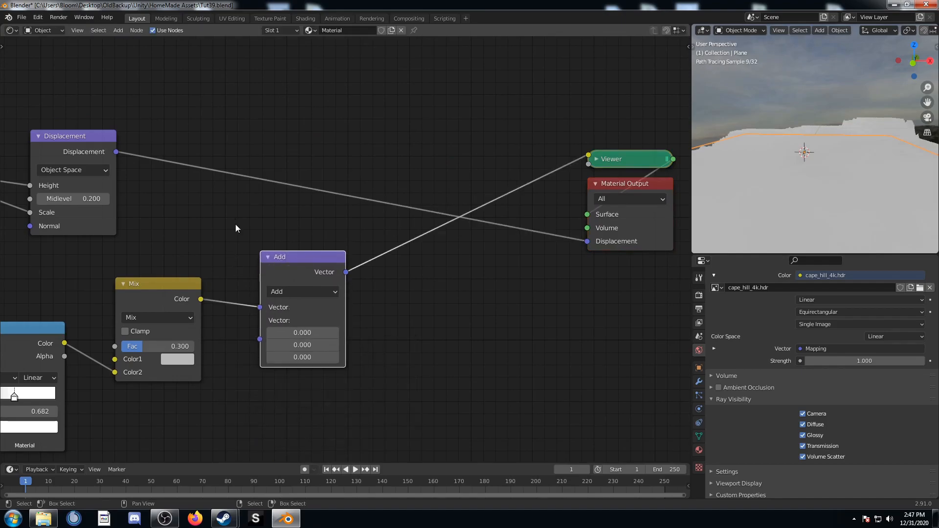
Step: Switch the Vector Math node to Multiply and set all three components of its second vector to 0.8
click(298, 290)
click(303, 286)
drag(303, 333, 303, 357)
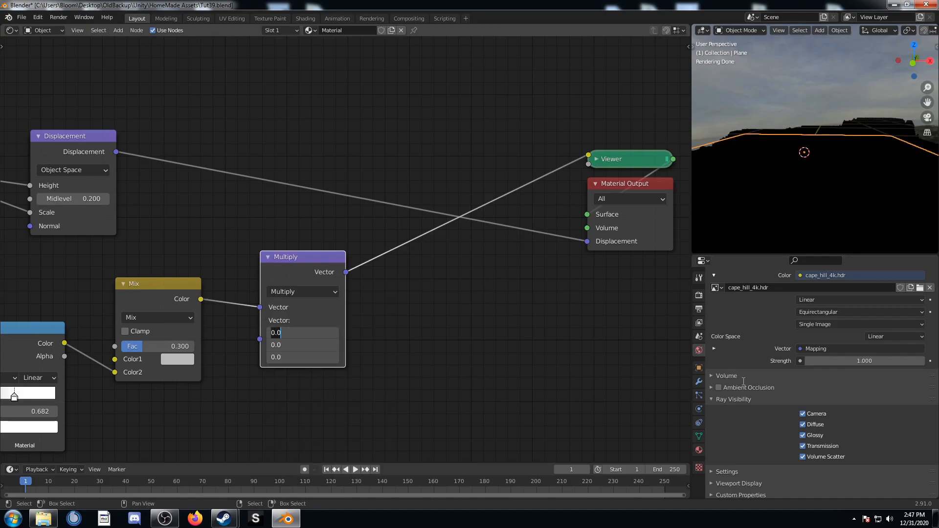
text(.8)
key(Return)
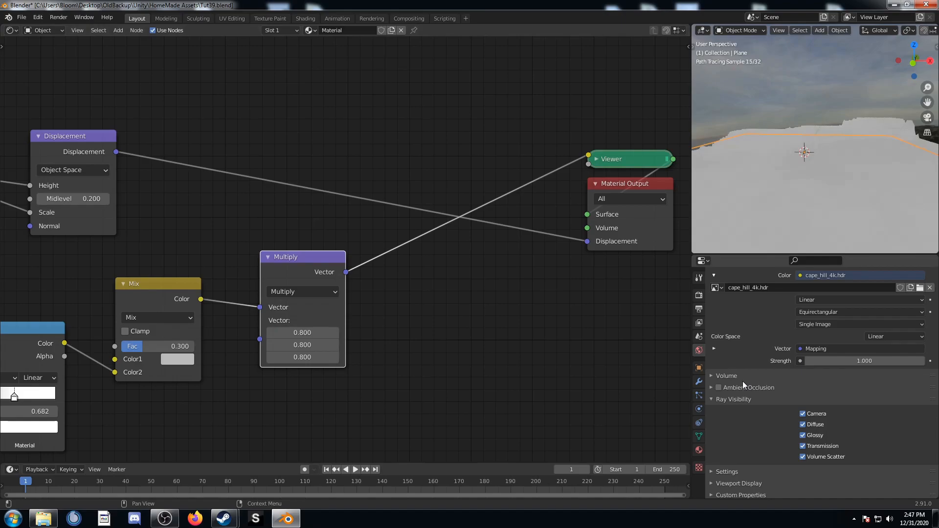
Step: Move the Displacement node close to the Viewer to free space beside the Multiply node
scroll(407, 271, down, 3)
drag(228, 202, 446, 221)
drag(409, 136, 607, 344)
key(g)
click(682, 344)
scroll(459, 230, up, 3)
middle_drag(404, 268, 477, 294)
Step: Duplicate the Multiply node and insert the copy between the Voronoi Texture's Position output and the Displacement's Height
click(413, 297)
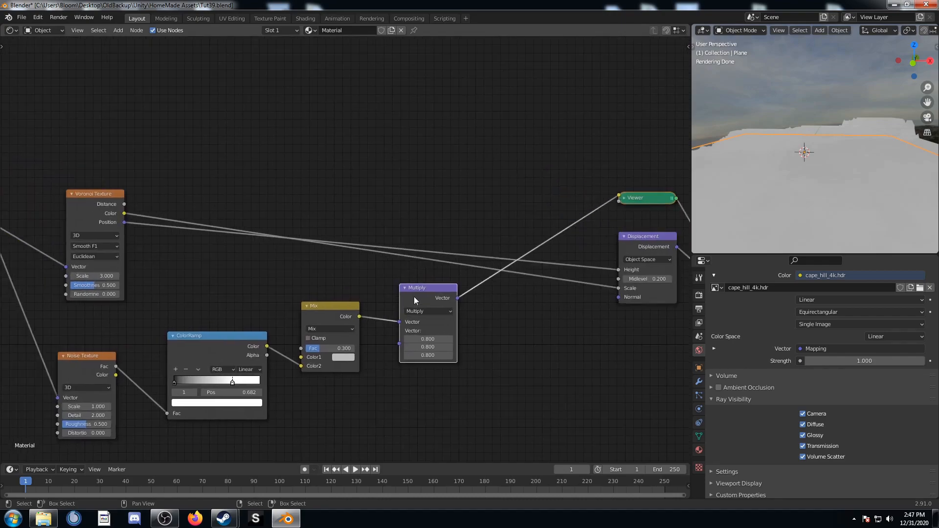
key(shift+d)
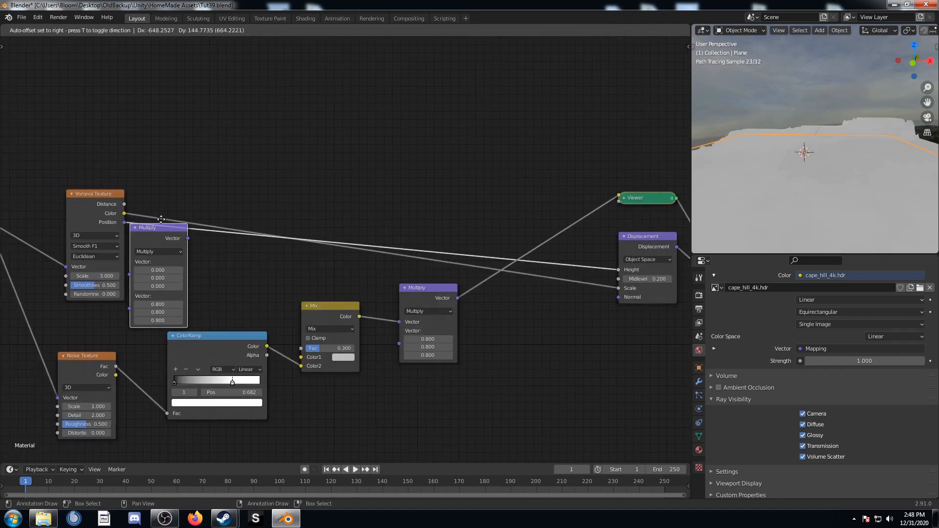
click(189, 220)
key(g)
click(326, 189)
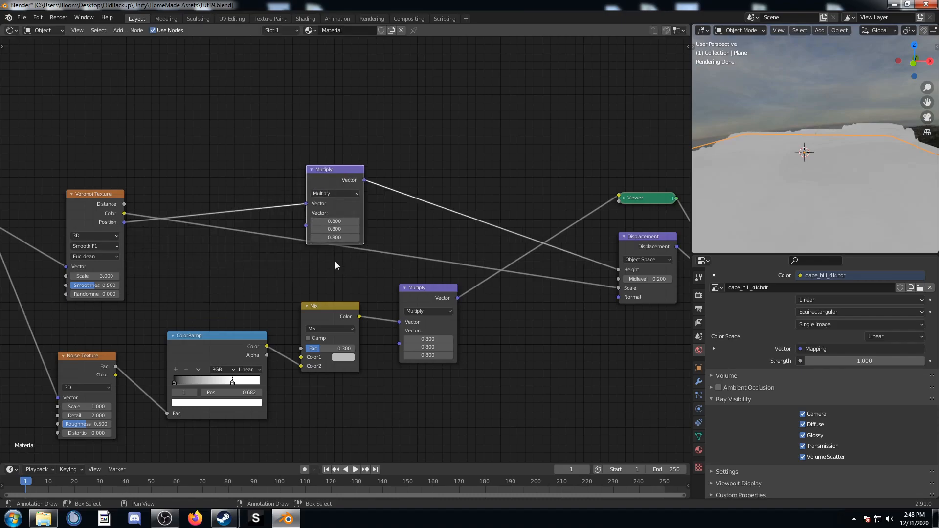
drag(343, 175, 382, 159)
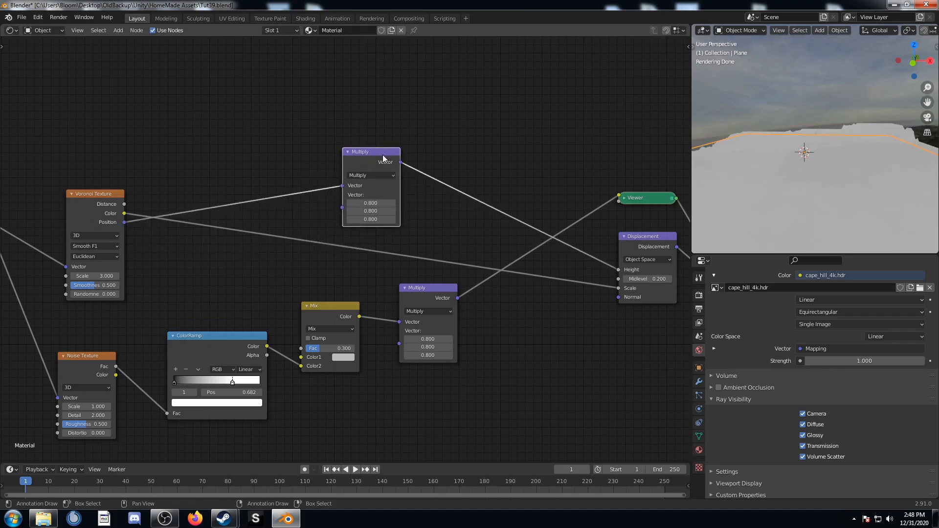
Step: Insert another Multiply node before the Displacement's Height and feed its second vector from the noise branch's Multiply node
click(500, 164)
middle_drag(490, 238, 482, 263)
click(449, 324)
drag(449, 324, 451, 238)
Step: Connect the Principled BSDF to the Material Output's Surface in place of the Viewer and inspect the shaded terrain
middle_drag(493, 305, 312, 320)
scroll(312, 320, down, 3)
middle_drag(186, 132, 327, 304)
scroll(316, 264, down, 6)
middle_drag(280, 216, 323, 191)
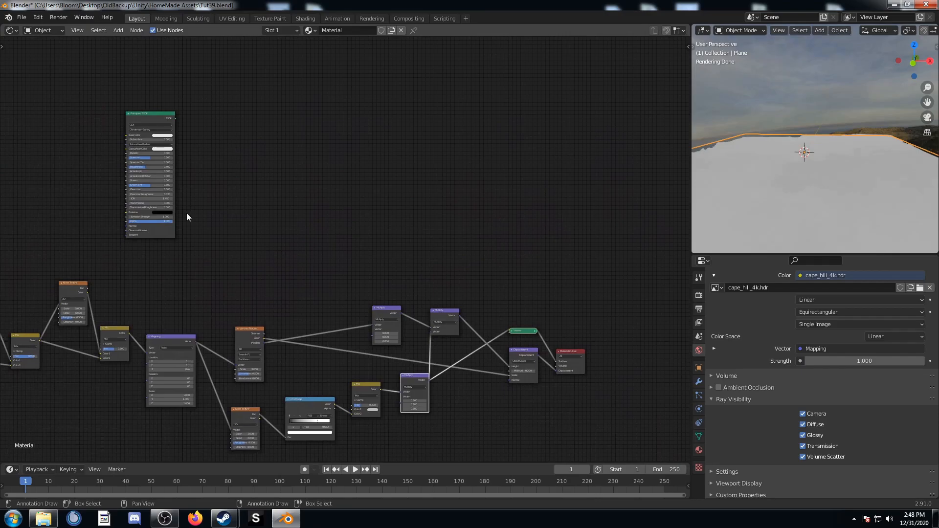
ctrl+shift+click(157, 234)
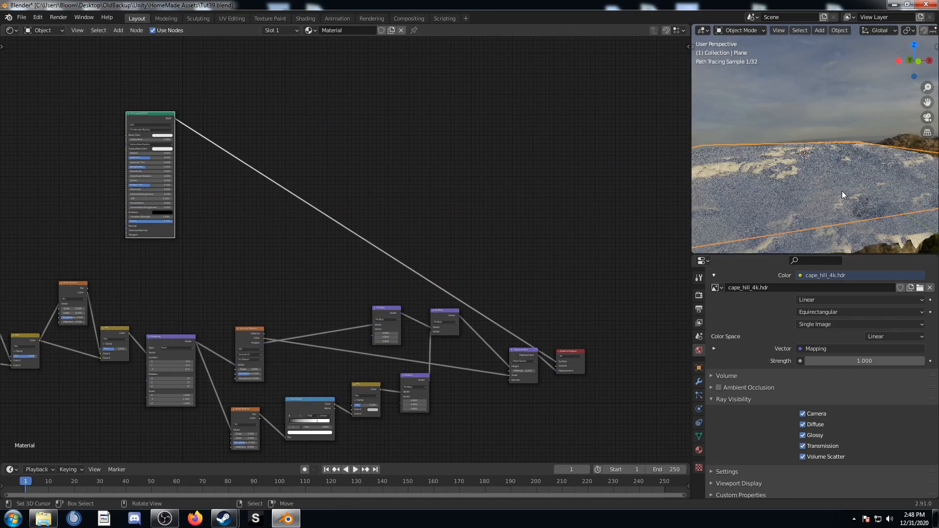
middle_drag(830, 210, 870, 194)
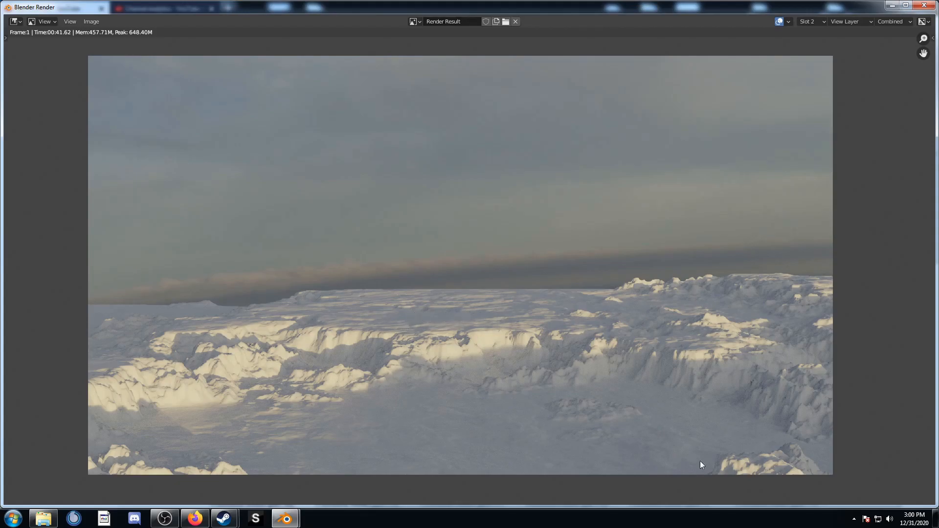
Step: Compare the terrain renders stored in Slot 1 and Slot 2
click(816, 21)
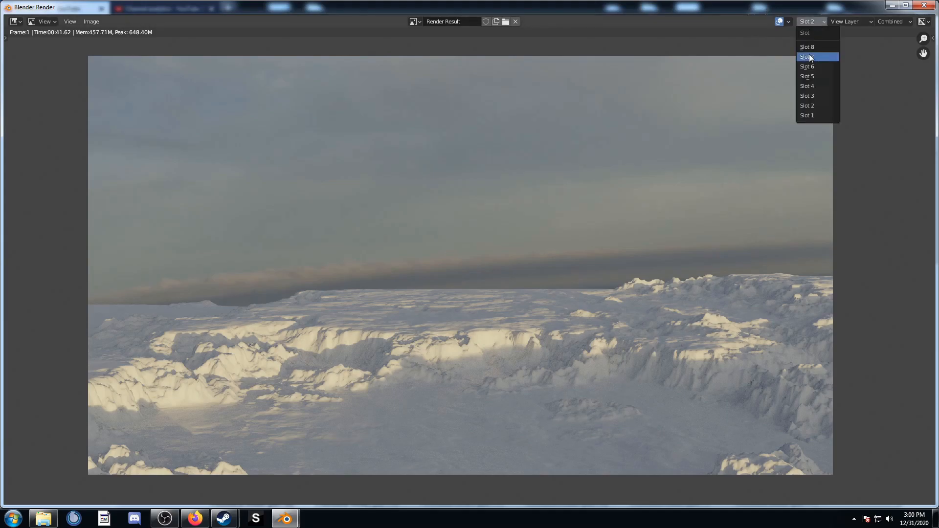
click(814, 116)
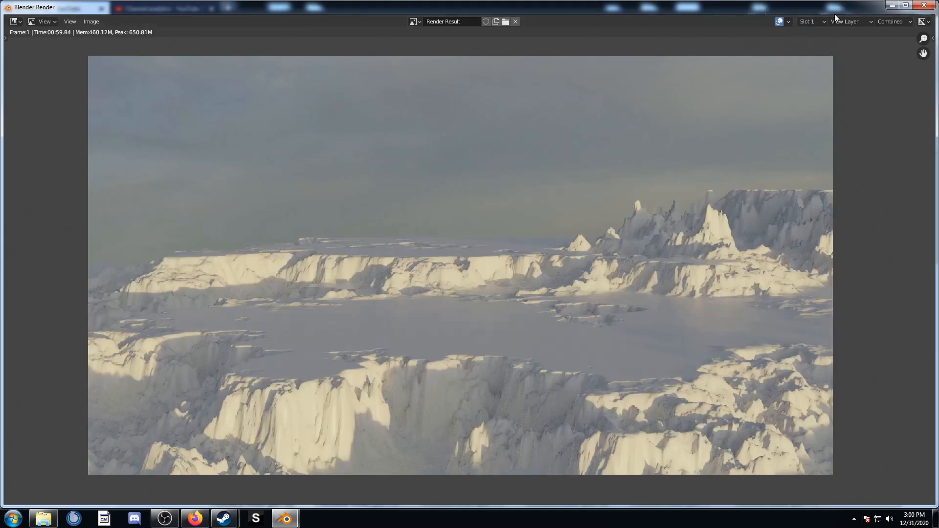
click(812, 22)
click(805, 107)
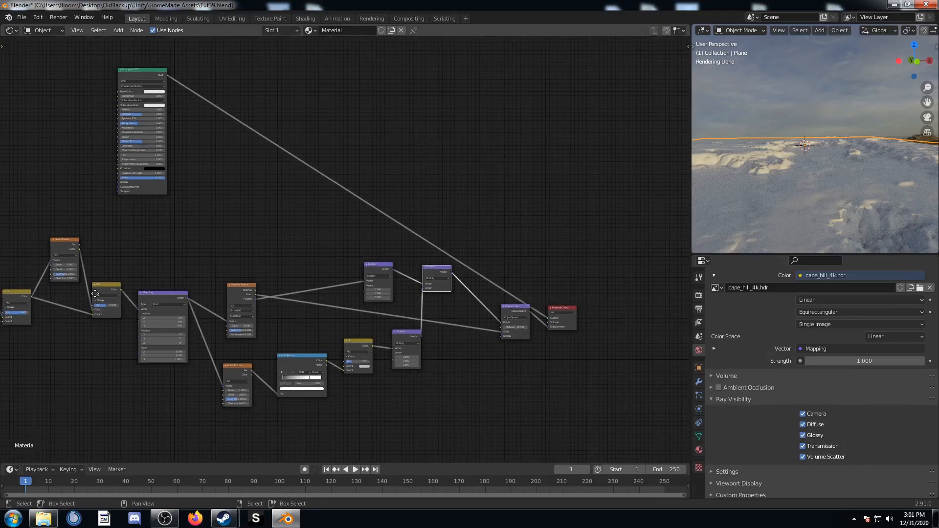
Step: Move the Texture Coordinate node down below the existing noise and Mix nodes
middle_drag(54, 337, 433, 254)
scroll(338, 257, up, 4)
middle_drag(326, 247, 292, 160)
click(259, 108)
drag(259, 108, 216, 254)
scroll(341, 257, up, 4)
middle_drag(336, 301, 316, 235)
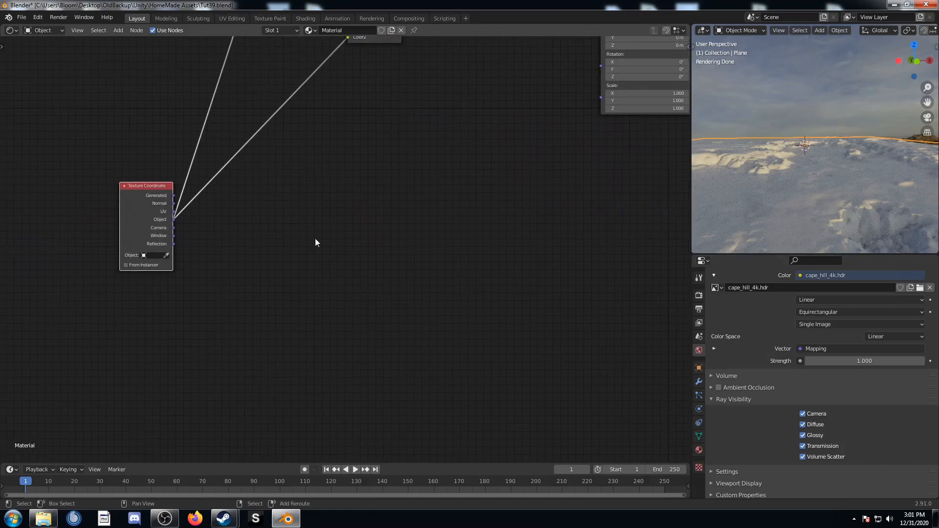
Step: Add a Noise Texture beside the Texture Coordinate node and feed its Vector from the Object output
key(shift+a)
click(310, 237)
text(noise)
key(Return)
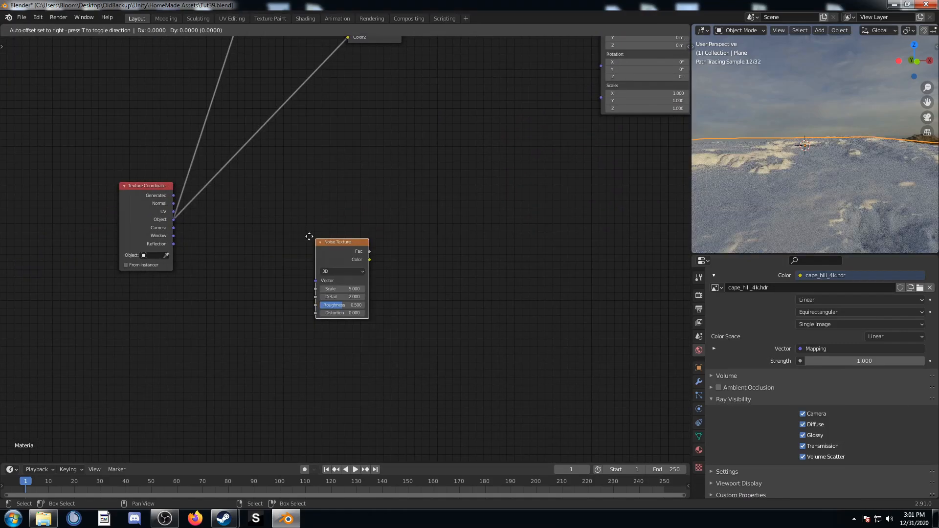
click(287, 170)
drag(173, 220, 298, 228)
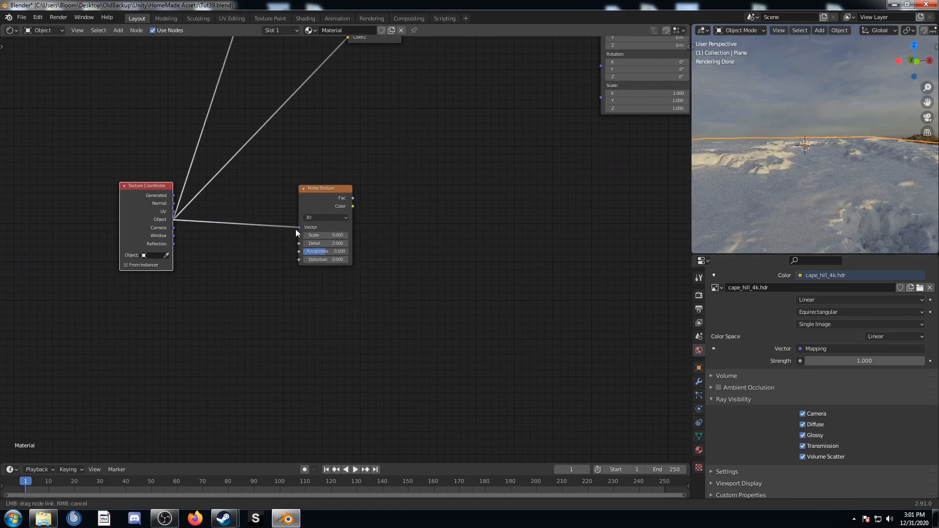
Step: Duplicate the first Mix node beside the new Noise Texture, feeding Color1 from the noise Color and Color2 from the Object coordinates
key(Home)
click(333, 99)
key(shift+d)
click(400, 302)
drag(185, 275, 354, 325)
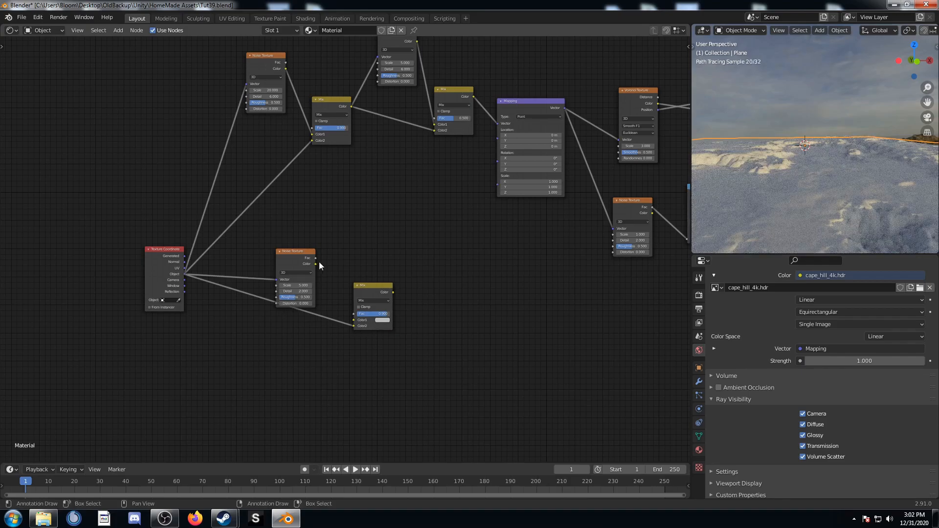
drag(315, 264, 354, 321)
drag(284, 251, 290, 220)
Step: Set the new Noise Texture's Scale to 10 and the duplicated Mix node's Fac to 0.95
scroll(270, 211, up, 4)
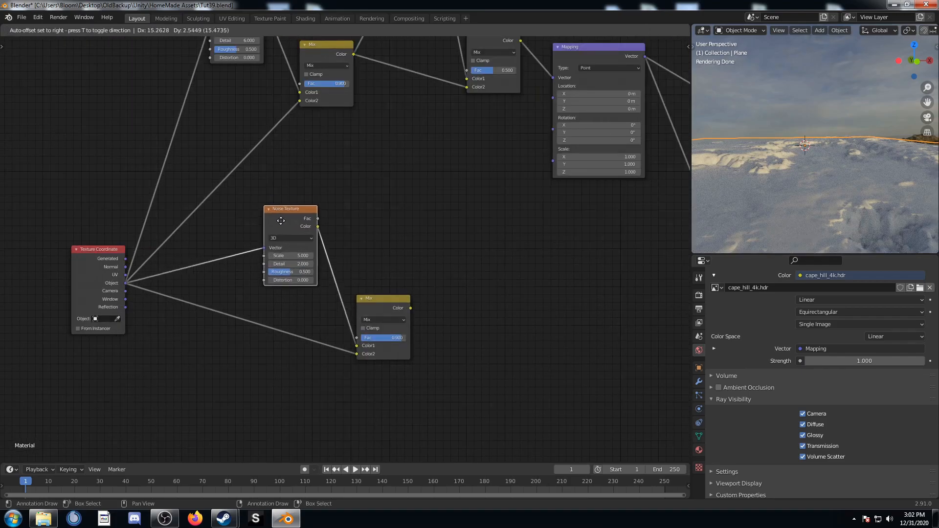
scroll(294, 245, up, 2)
click(282, 258)
text(10)
key(Return)
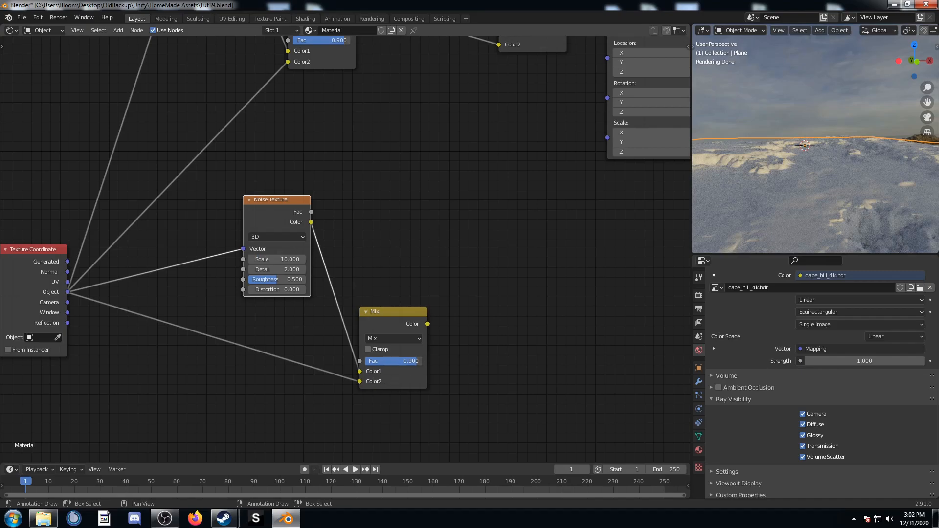
click(394, 361)
key(BackSpace)
key(Return)
scroll(337, 351, down, 2)
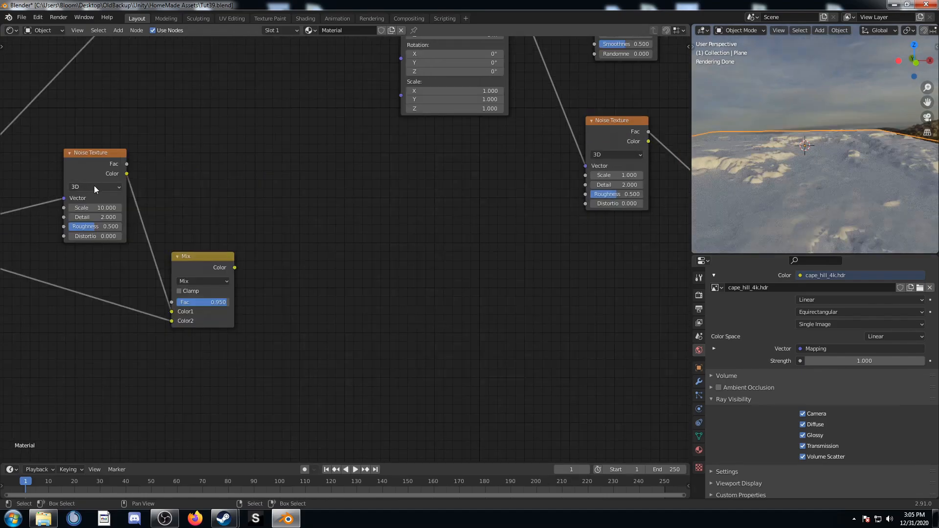
Step: Switch the new Noise Texture to 2D and duplicate it, feeding the copy's Vector from the Mix node's Color output
click(94, 186)
click(92, 209)
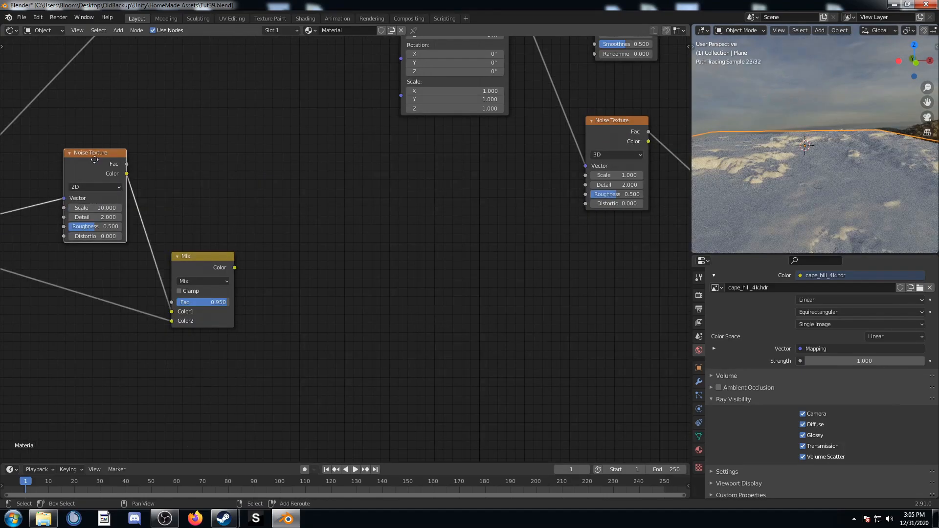
key(shift+d)
click(300, 224)
drag(234, 268, 271, 264)
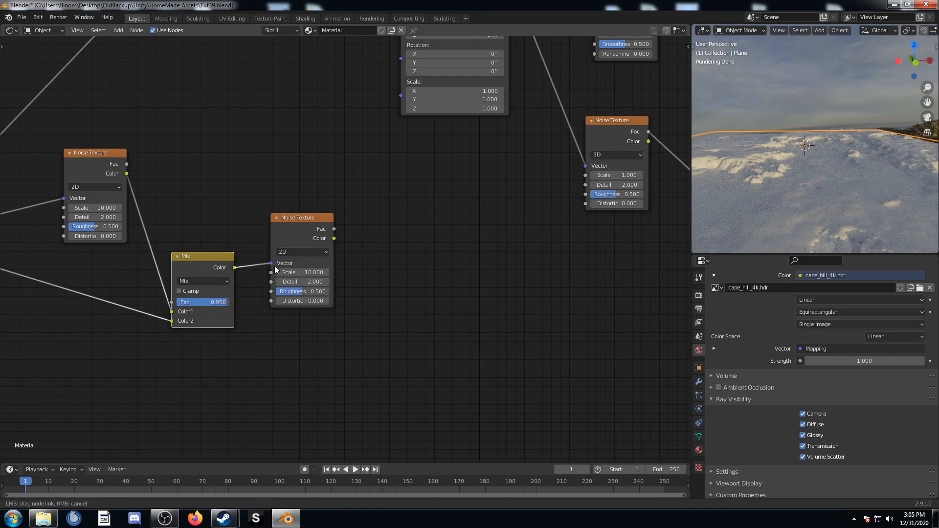
Step: Set the duplicated Noise Texture's Scale to 1 and preview its Fac output on the terrain through a Viewer node
click(309, 272)
text(1)
key(Return)
click(298, 228)
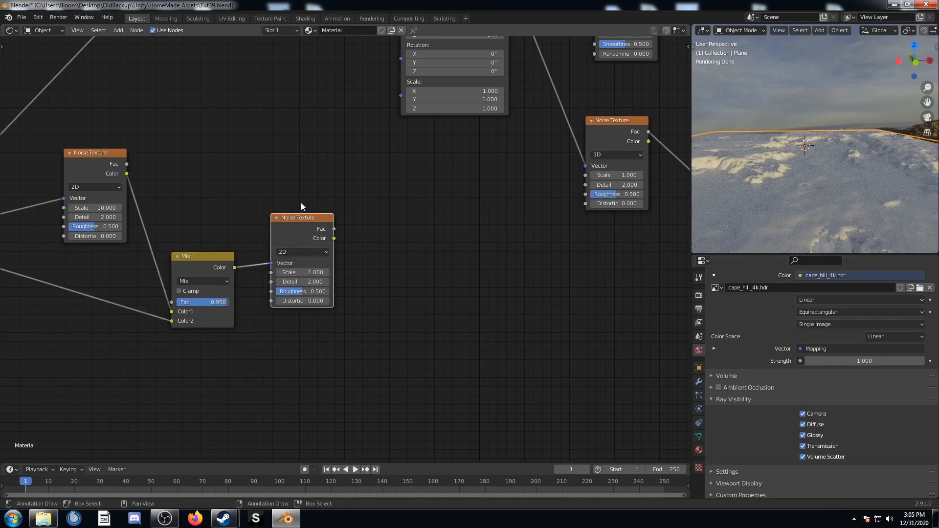
ctrl+shift+click(292, 217)
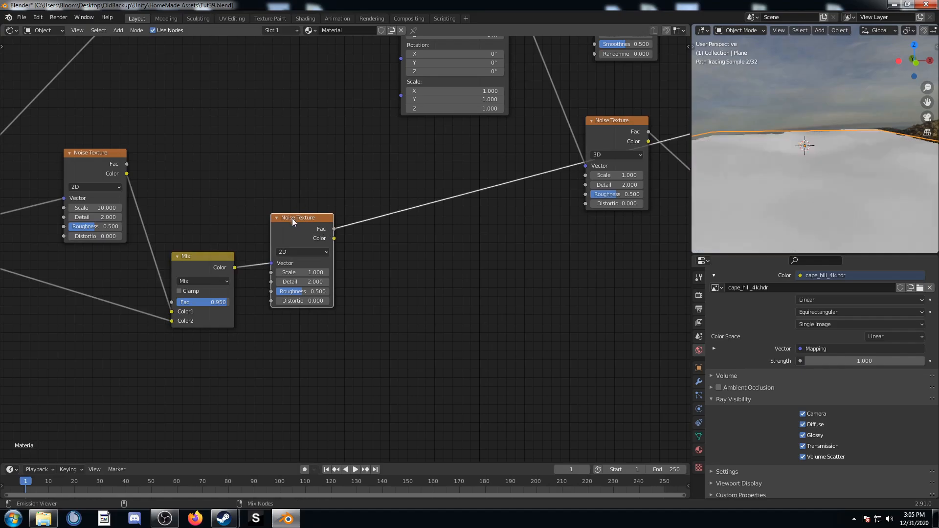
Step: Add a ColorRamp node into the link leaving the new 2D Noise Texture's Fac output
middle_drag(454, 321, 411, 286)
key(shift+a)
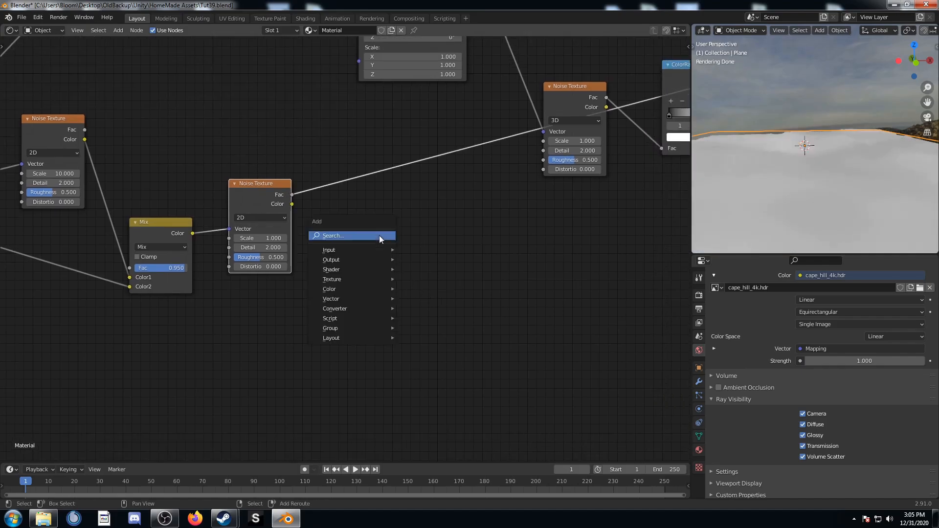
click(379, 236)
text(c)
key(BackSpace)
text(lorr)
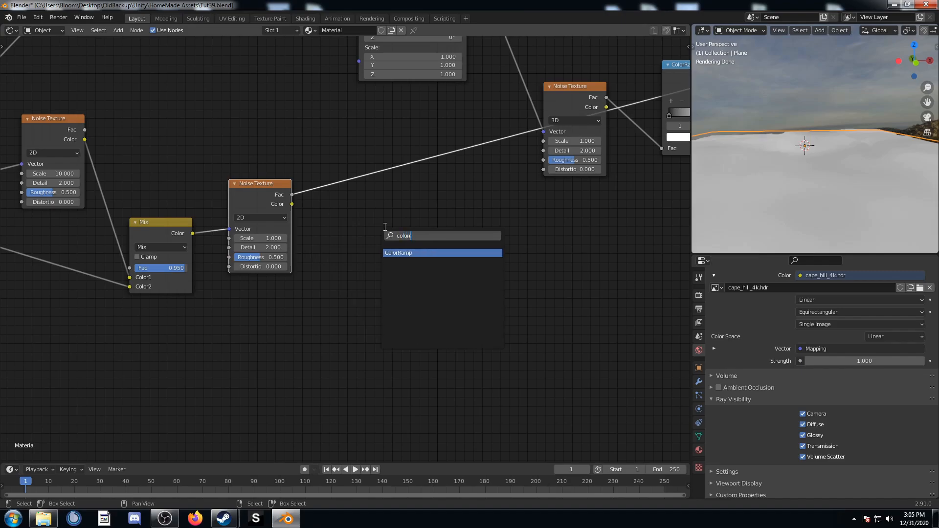
key(Return)
click(333, 114)
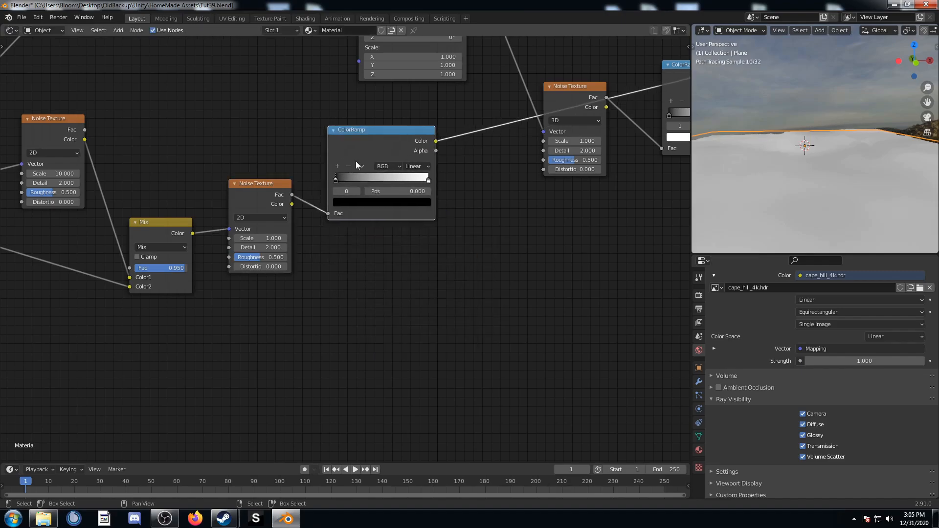
Step: Set the new ColorRamp's black stop to position 0.368 and its white stop to position 0.923
click(382, 191)
text(.36)
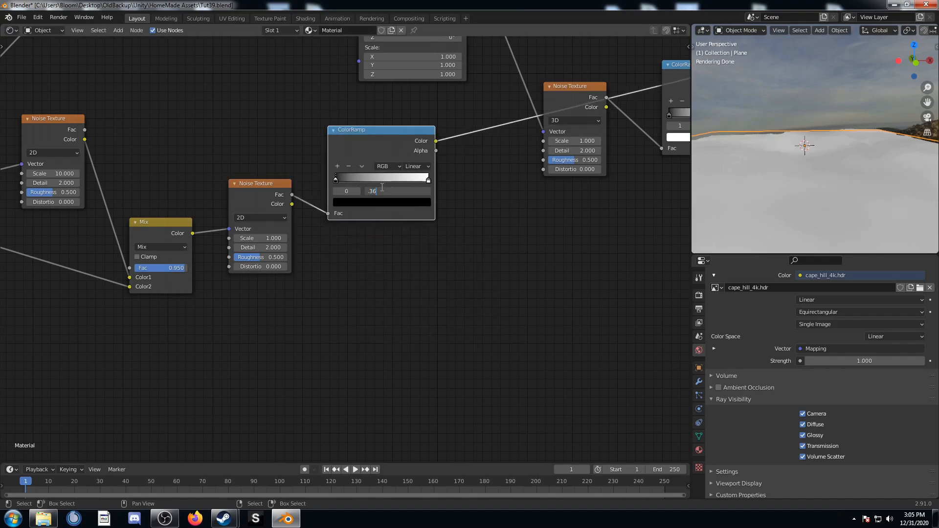
text(8)
key(Return)
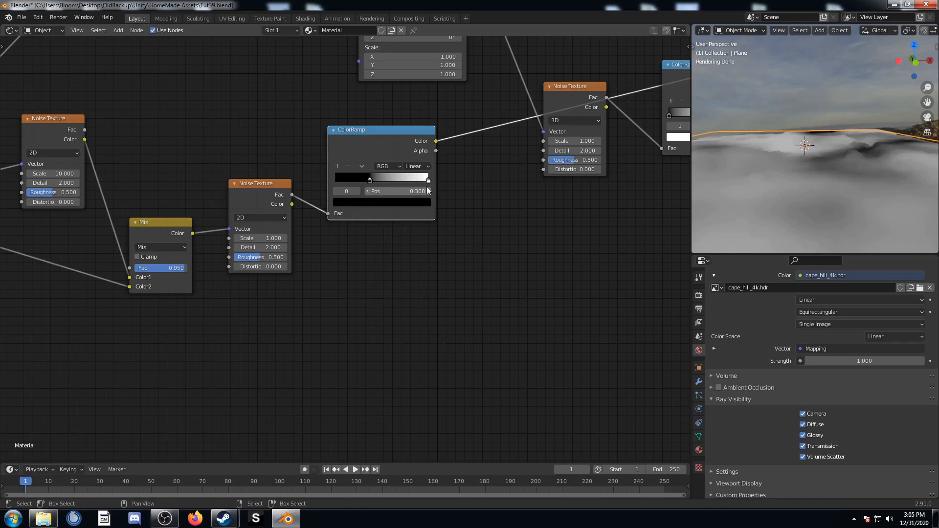
click(429, 180)
click(415, 190)
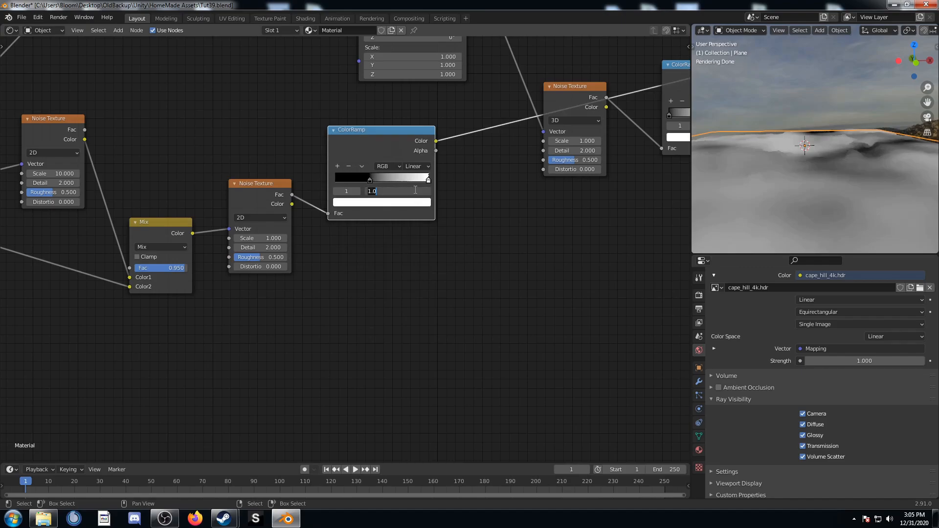
text(.923)
key(Return)
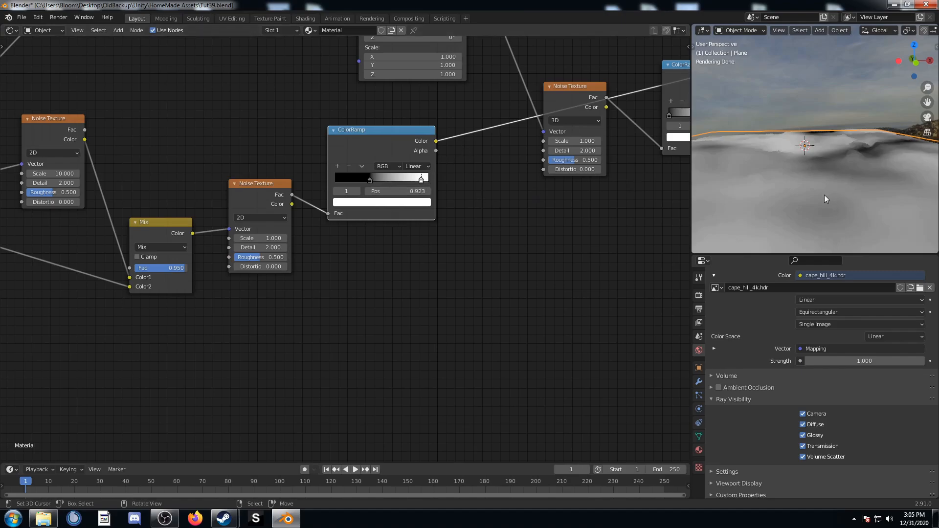
Step: Move the new noise branch, from its first Noise Texture through its ColorRamp, further below the main node tree
drag(84, 376, 338, 196)
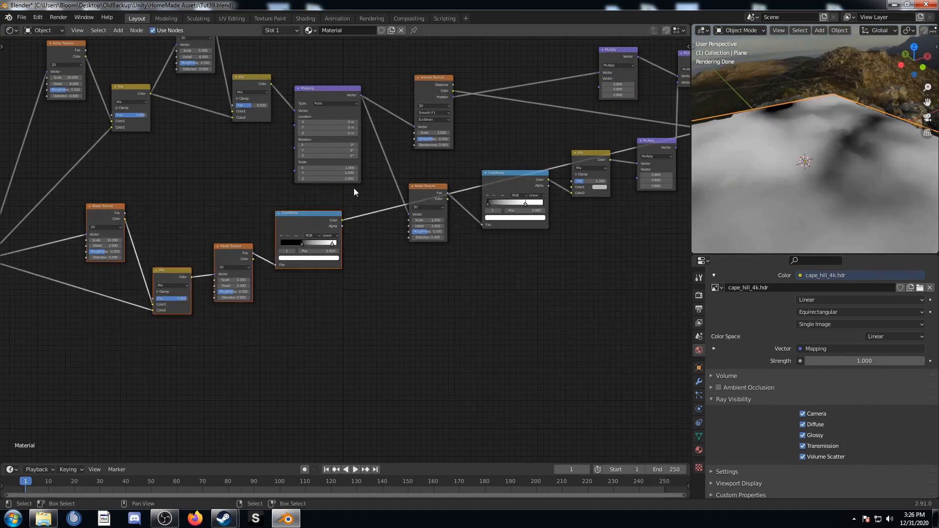
key(g)
click(376, 323)
Step: Add a Vector Math node into the link leaving the lower branch's ColorRamp
middle_drag(588, 364, 474, 233)
key(shift+a)
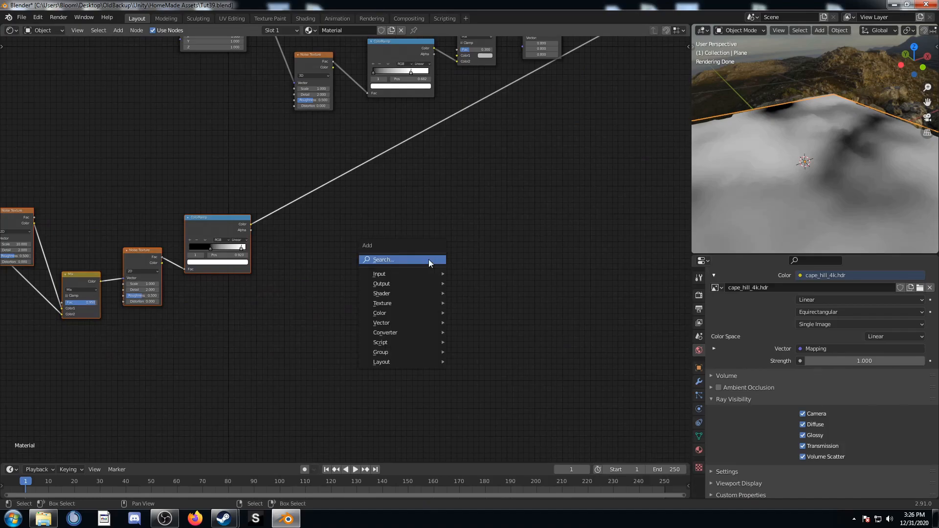
click(428, 260)
text(math)
key(Down)
key(Return)
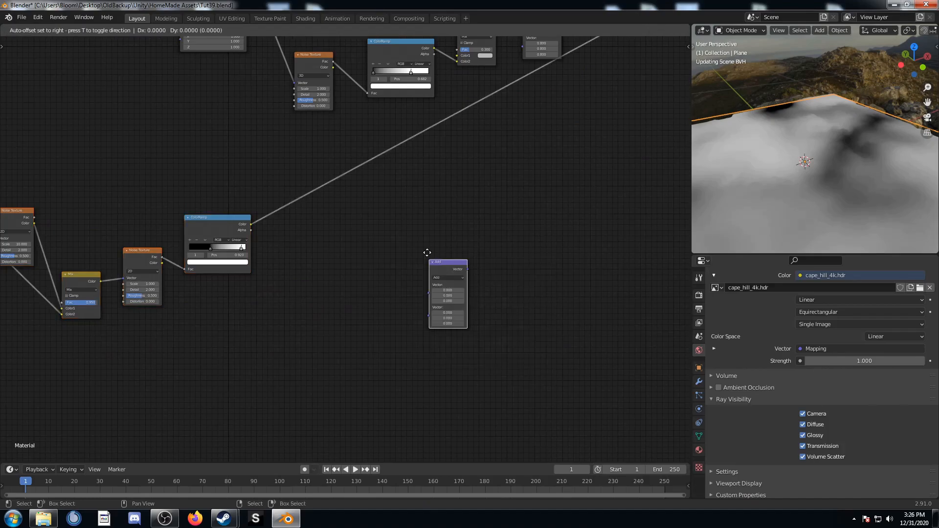
click(427, 120)
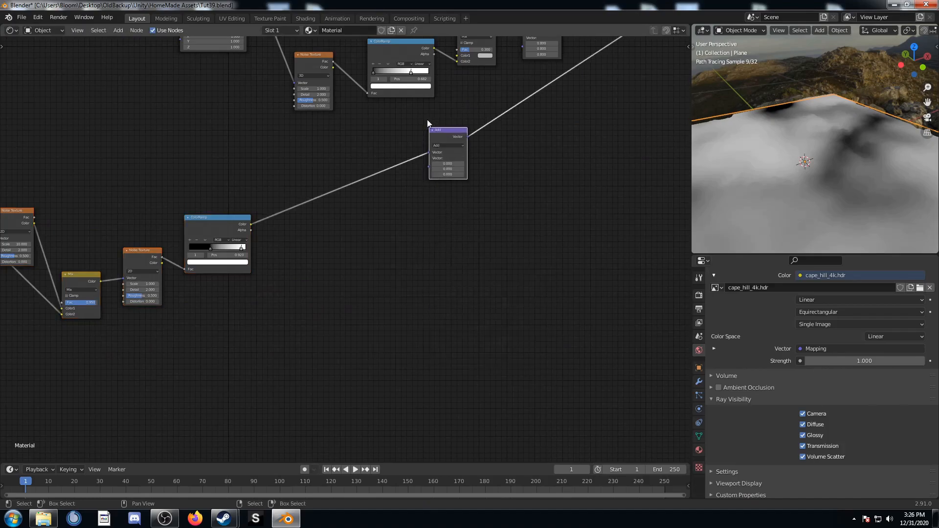
Step: Switch the new Vector Math node to Multiply and set all three components of its second vector to 0.4
click(446, 145)
click(462, 193)
scroll(461, 193, up, 2)
drag(497, 123, 497, 139)
text(0.8)
key(Return)
click(499, 123)
key(BackSpace)
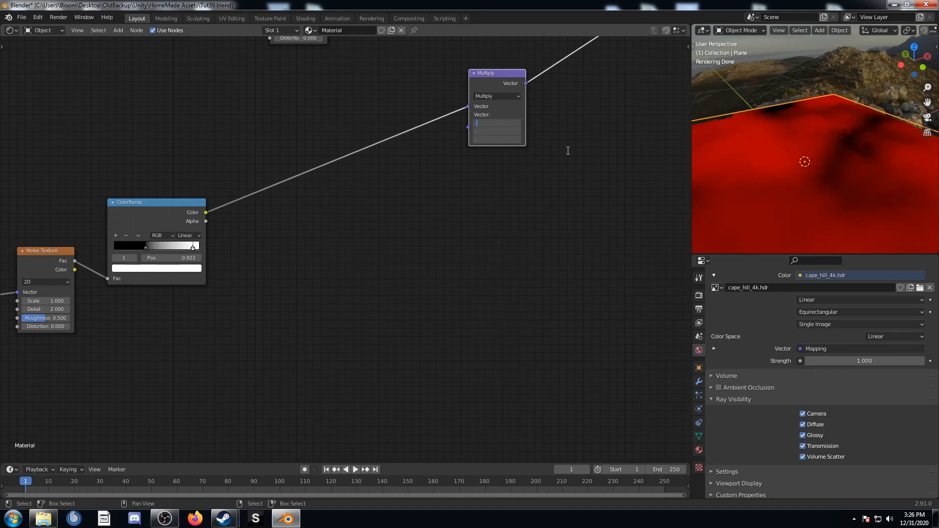
text(0.4)
key(Return)
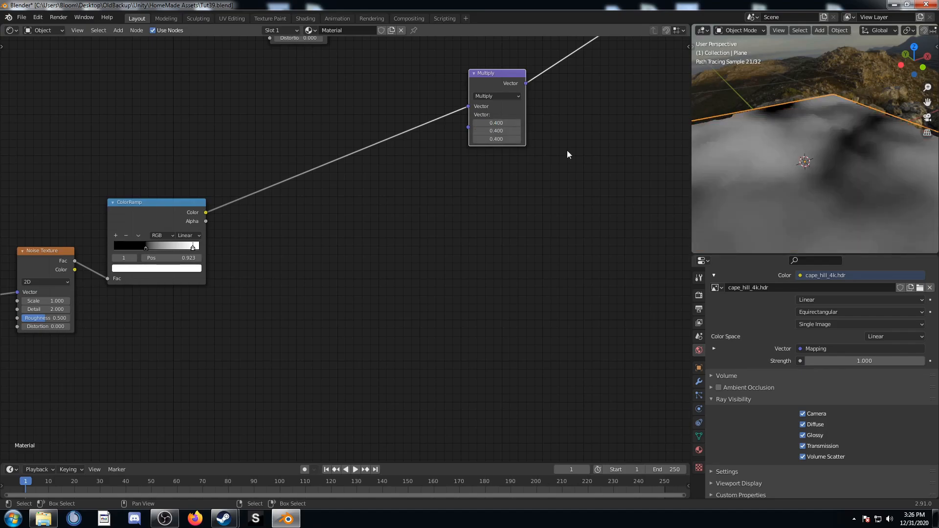
Step: Move the 0.4 Multiply node closer to the end of the node tree, below the other Multiply nodes
key(KP_Decimal)
scroll(418, 174, down, 2)
middle_drag(418, 175, 268, 299)
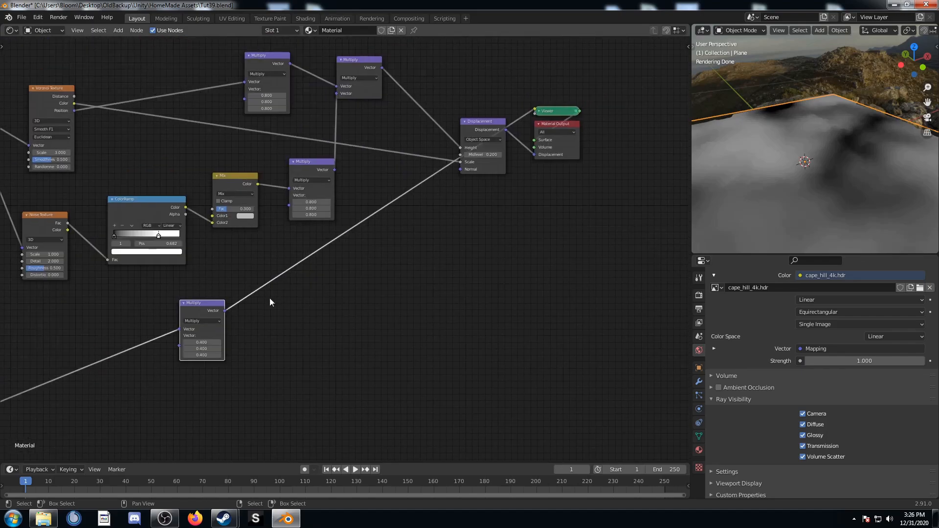
scroll(269, 299, down, 2)
drag(256, 297, 361, 266)
scroll(418, 236, up, 2)
middle_drag(418, 236, 325, 266)
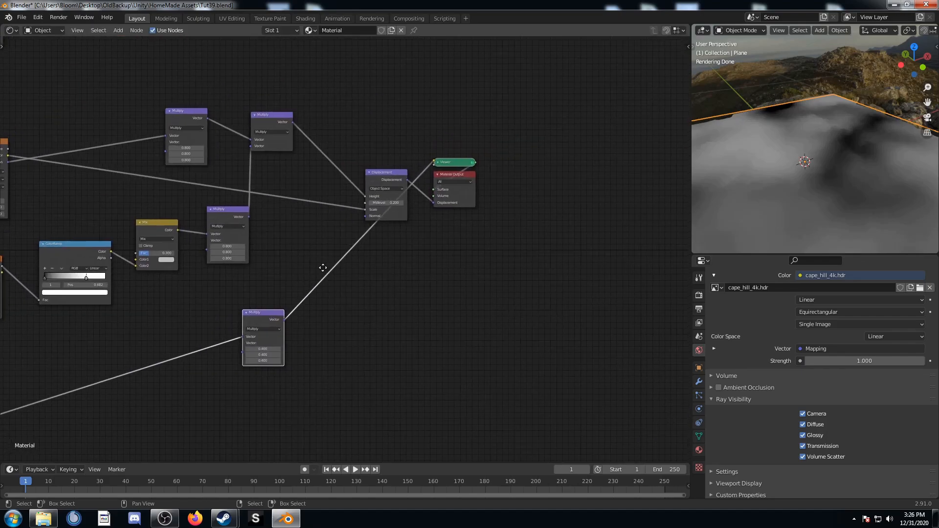
Step: Duplicate the last Multiply node before Displacement Height, switch the copy to Add, and feed its second vector from the 0.4 Multiply node
drag(272, 118, 273, 123)
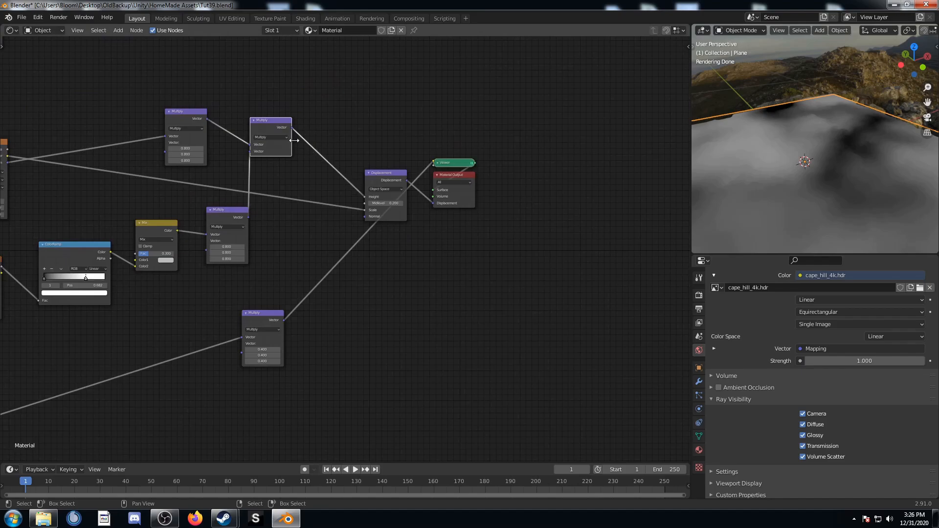
key(shift+d)
click(341, 136)
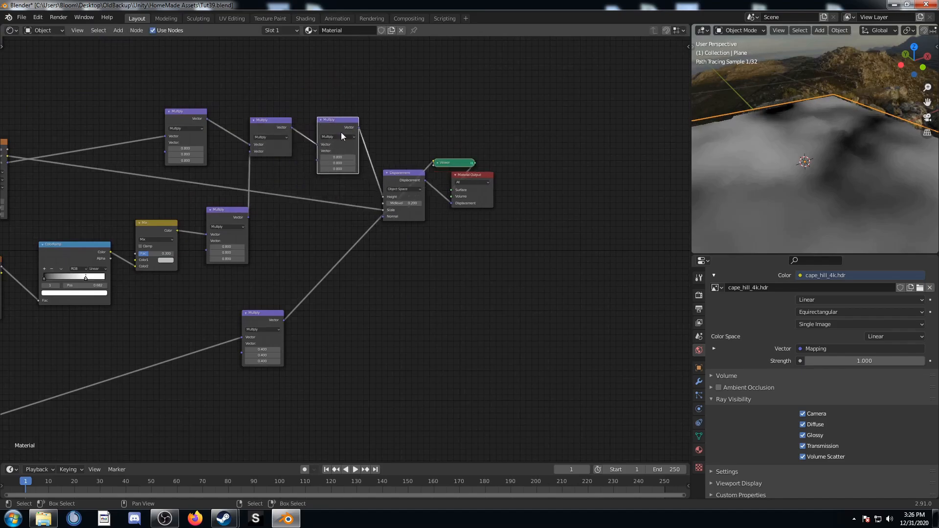
click(324, 136)
click(342, 143)
scroll(348, 175, up, 2)
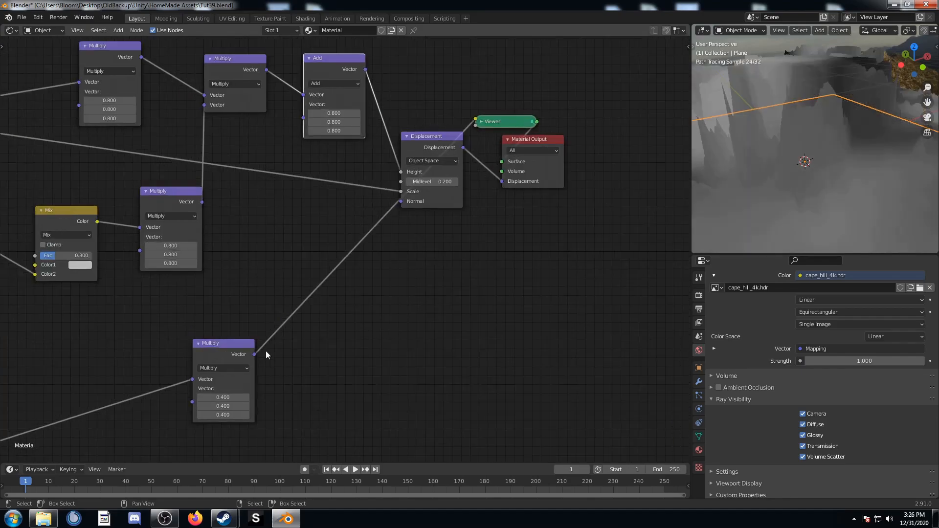
drag(255, 355, 303, 117)
scroll(344, 226, down, 3)
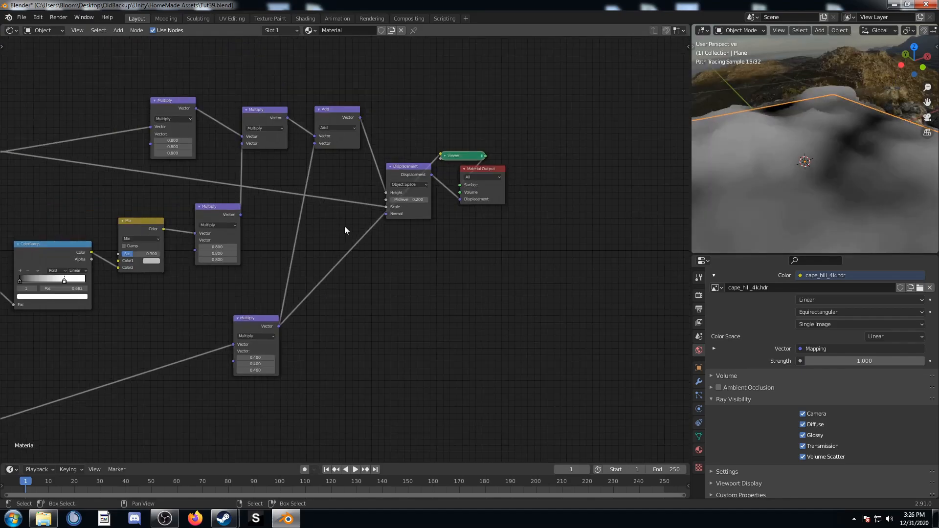
Step: Output the Principled BSDF to the Material Output in place of the Viewer preview
key(Home)
ctrl+shift+click(319, 210)
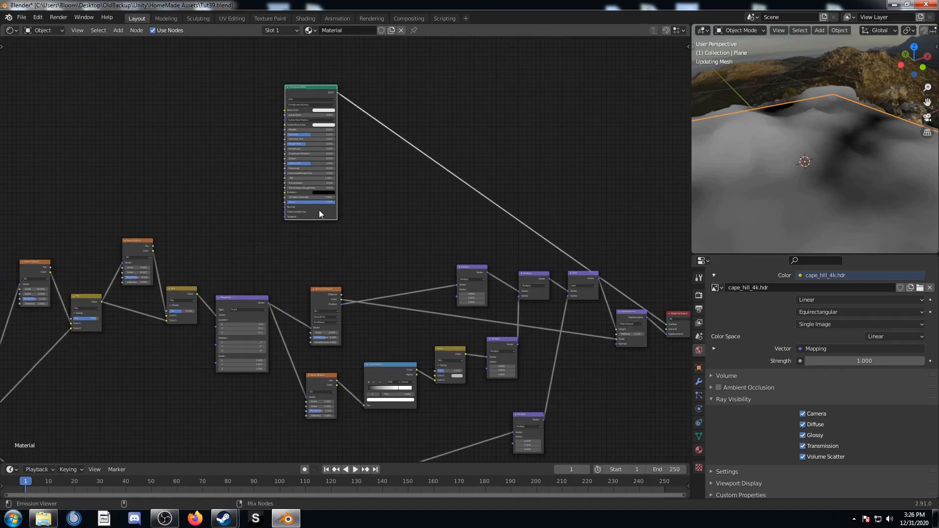
middle_drag(585, 198, 577, 181)
middle_drag(513, 228, 509, 210)
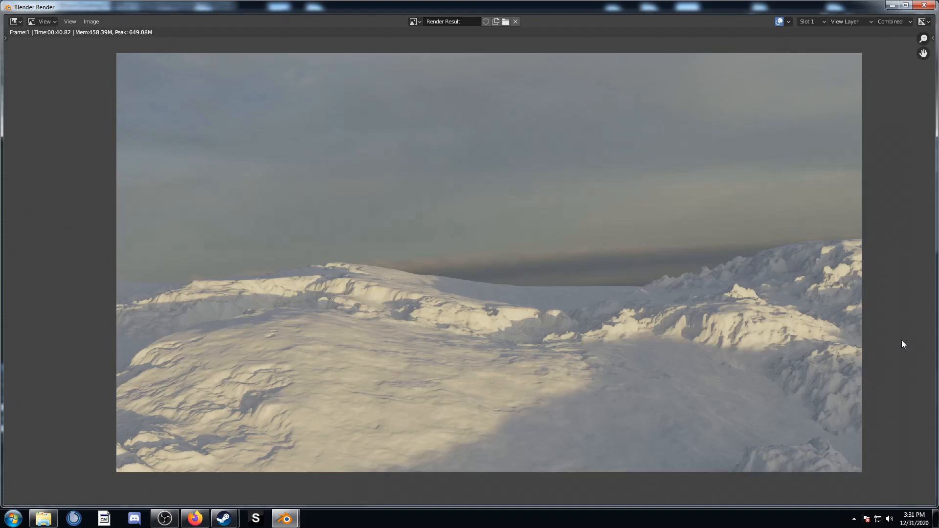
Step: Compare the terrain renders stored in Slot 1 and Slot 2
click(812, 21)
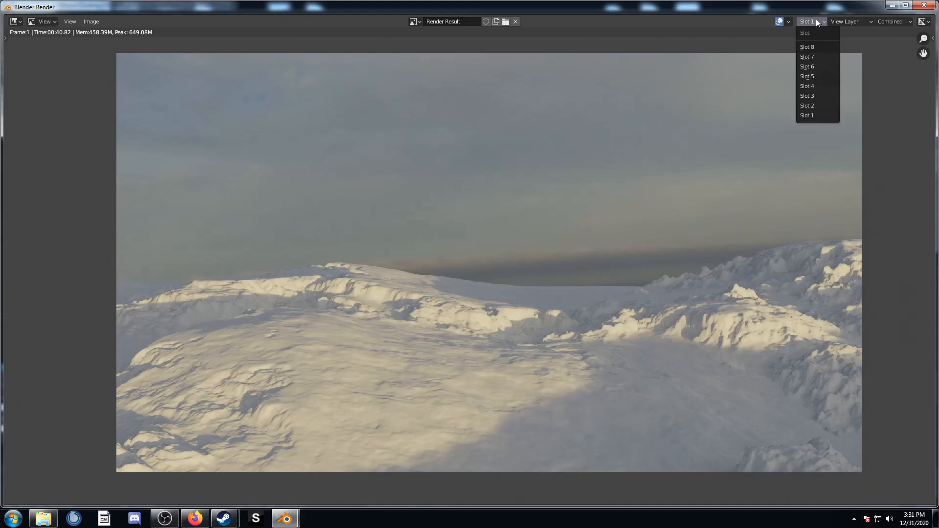
click(809, 105)
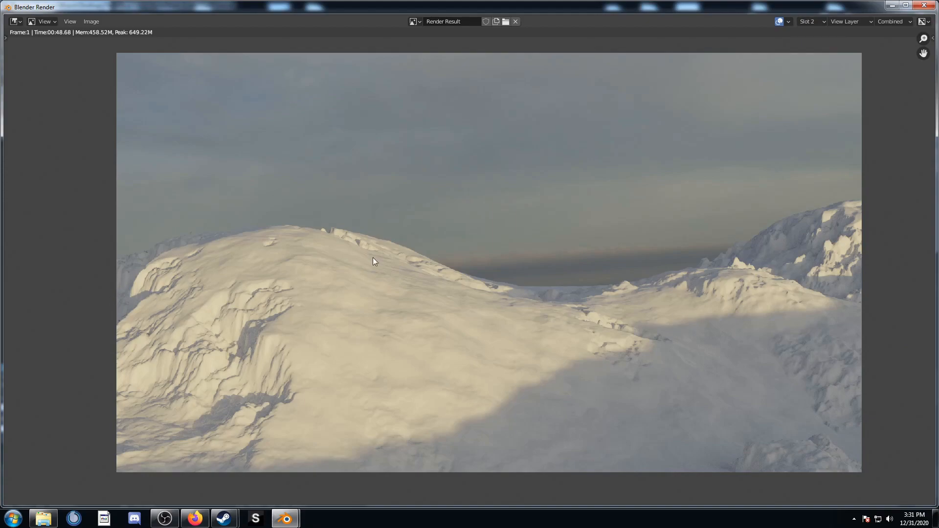
click(810, 22)
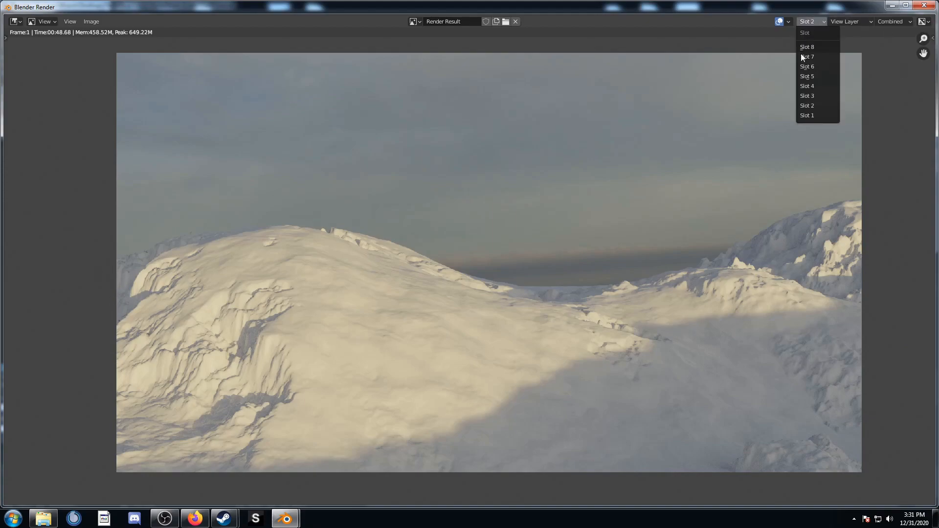
click(811, 116)
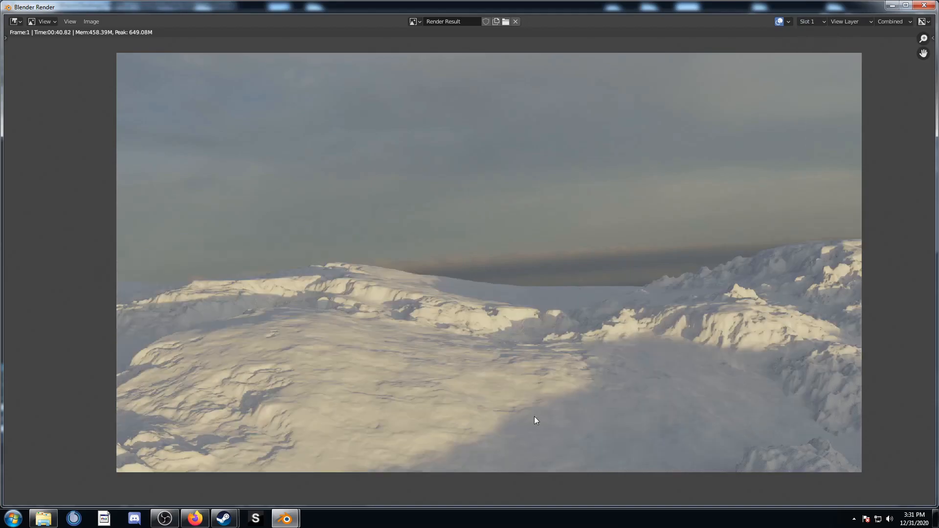
click(811, 21)
click(806, 108)
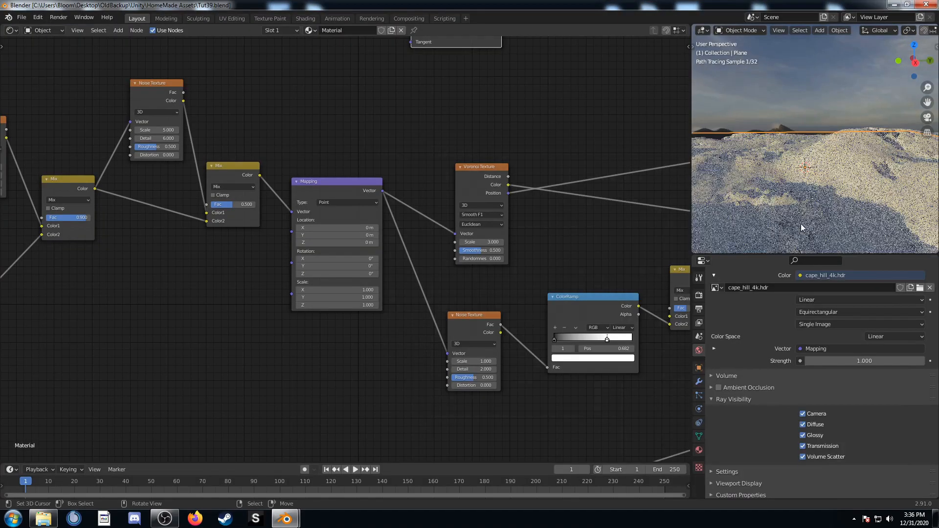
Step: Switch the node editor to the World shader and set the HDRI Mapping node's Y rotation to 0°
mouse_move(745, 199)
middle_down()
mouse_move(773, 213)
mouse_move(806, 181)
mouse_move(793, 215)
mouse_move(823, 230)
mouse_move(780, 201)
mouse_move(755, 201)
mouse_move(775, 218)
middle_up()
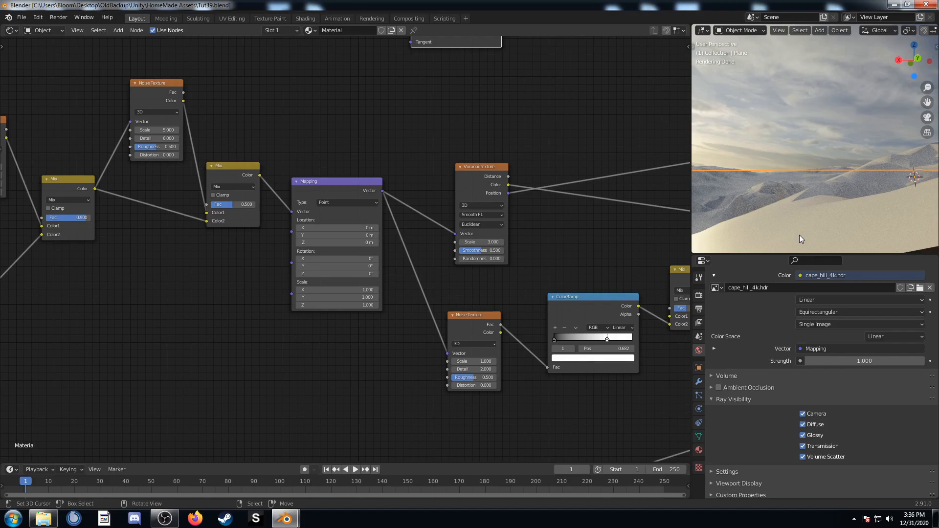
mouse_move(767, 190)
middle_down()
mouse_move(775, 172)
mouse_move(797, 175)
middle_up()
middle_drag(837, 140, 802, 142)
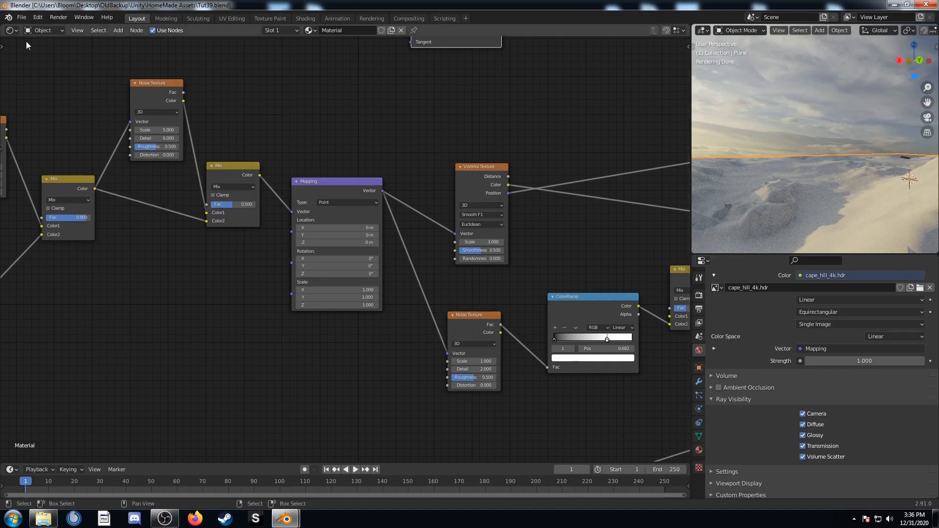
click(39, 30)
click(45, 52)
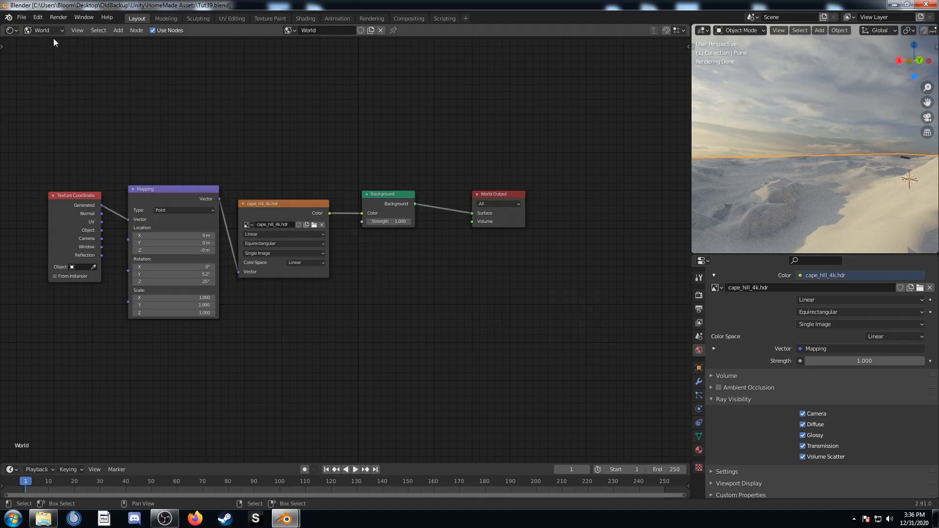
click(177, 275)
text(0)
key(Return)
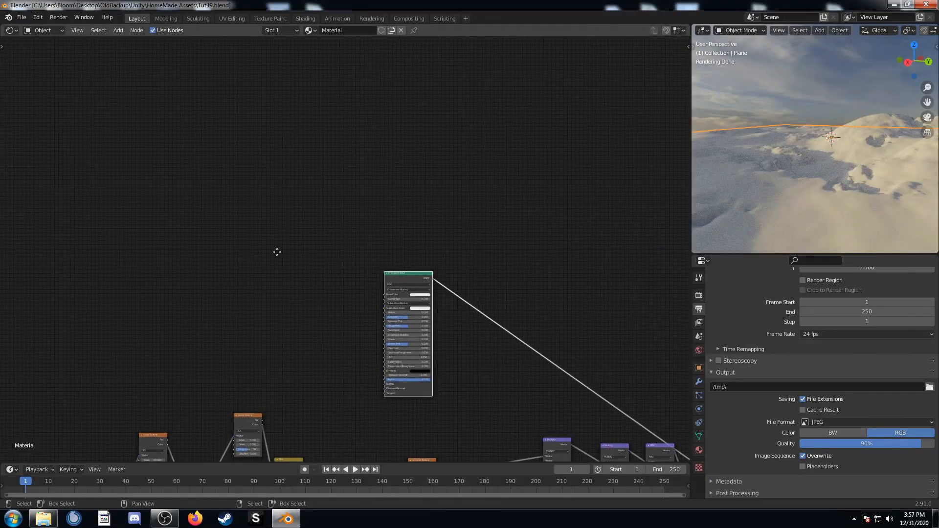
Step: Duplicate the Principled BSDF above the original and combine both shaders through a Mix Shader
middle_drag(275, 252, 376, 221)
drag(524, 249, 631, 206)
middle_drag(598, 220, 473, 256)
key(shift+d)
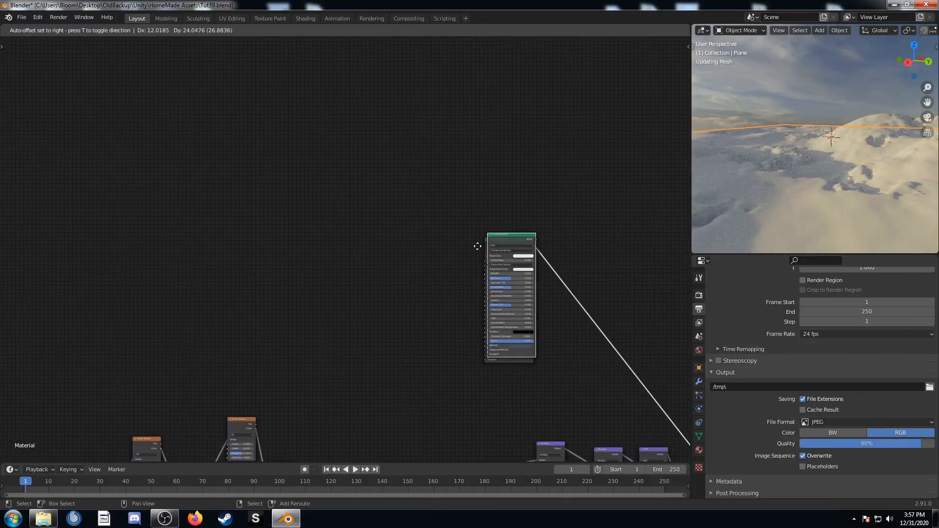
click(474, 82)
ctrl+shift+right_drag(507, 110, 513, 274)
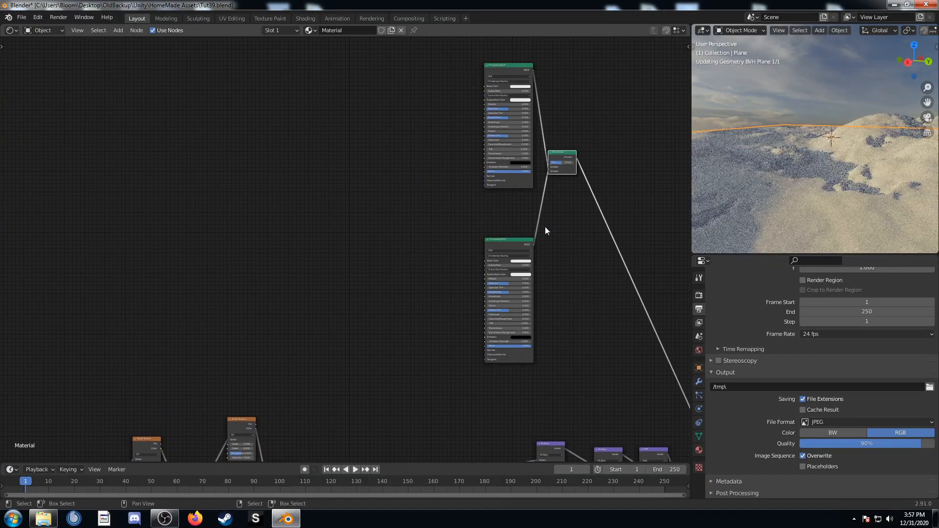
Step: Move the Mix Shader node further away from the two Principled BSDF nodes
middle_drag(559, 181, 514, 227)
drag(514, 195, 535, 208)
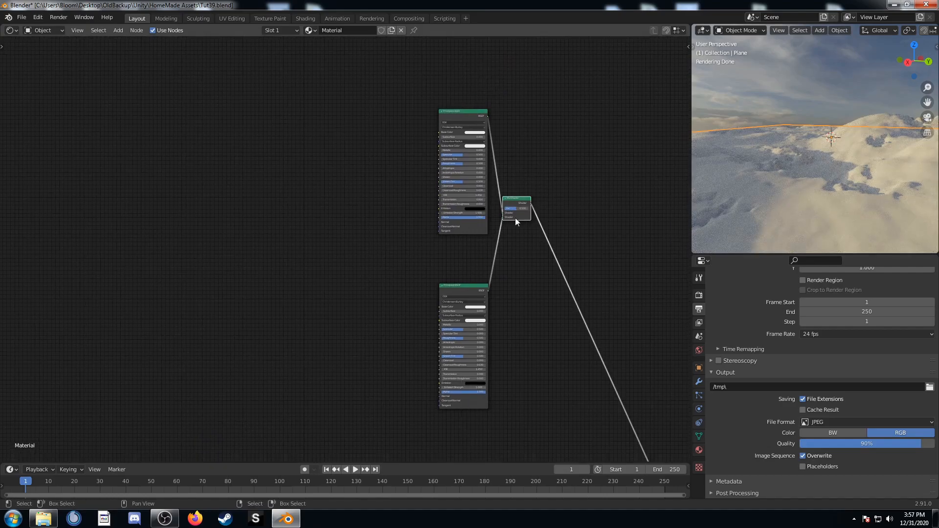
drag(517, 199, 571, 231)
middle_drag(595, 274, 499, 232)
Step: Add a Noise Texture node ahead of the two Principled BSDF nodes and duplicate it beside the first
scroll(417, 224, up, 7)
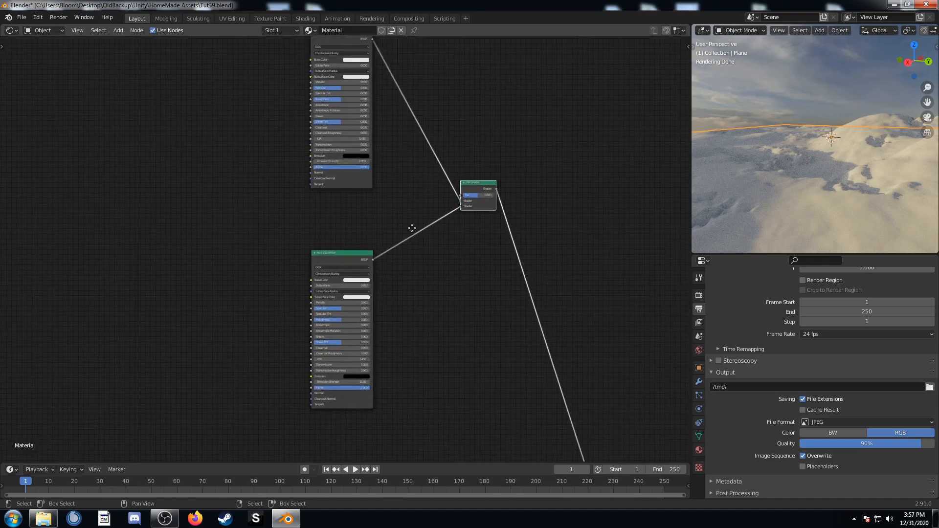
middle_drag(73, 272, 347, 283)
scroll(484, 233, down, 2)
key(shift+a)
click(310, 233)
text(n)
key(Return)
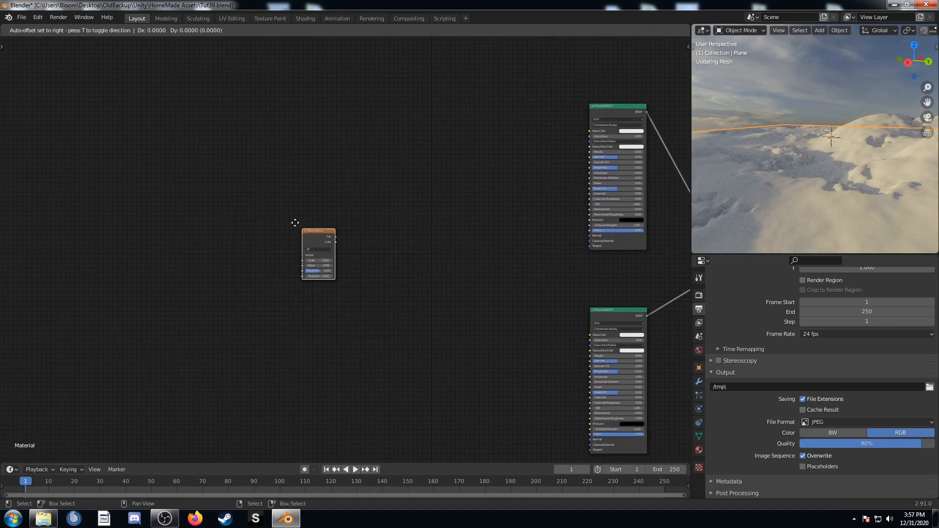
click(178, 161)
key(shift+d)
click(271, 139)
Step: Link the first Noise Texture's Color to the duplicate's Vector and move the duplicate up and away from it
scroll(247, 185, up, 4)
middle_drag(155, 170, 174, 212)
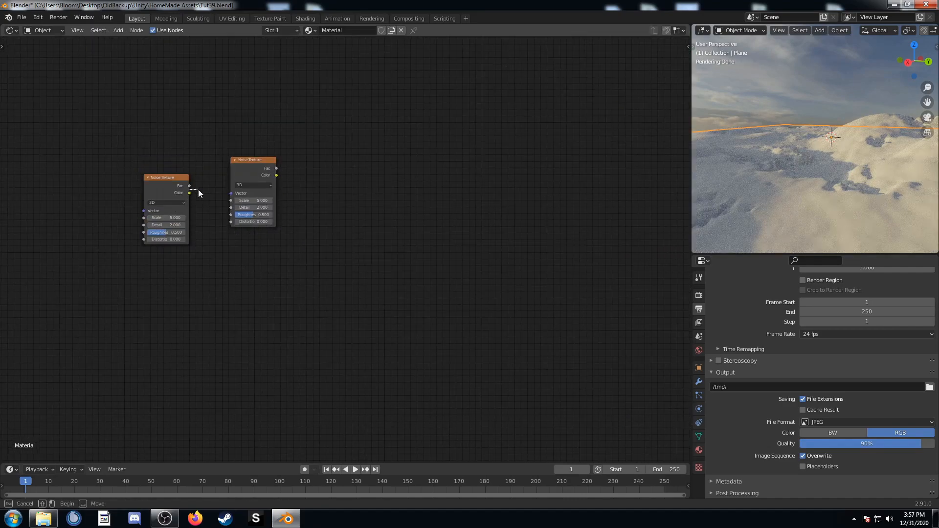
drag(189, 193, 238, 197)
drag(253, 164, 257, 123)
Step: Add a MixRGB node, feeding the second Noise Texture's Color into Color1 and the first one's Color into Color2
key(shift+a)
click(350, 191)
text(mix)
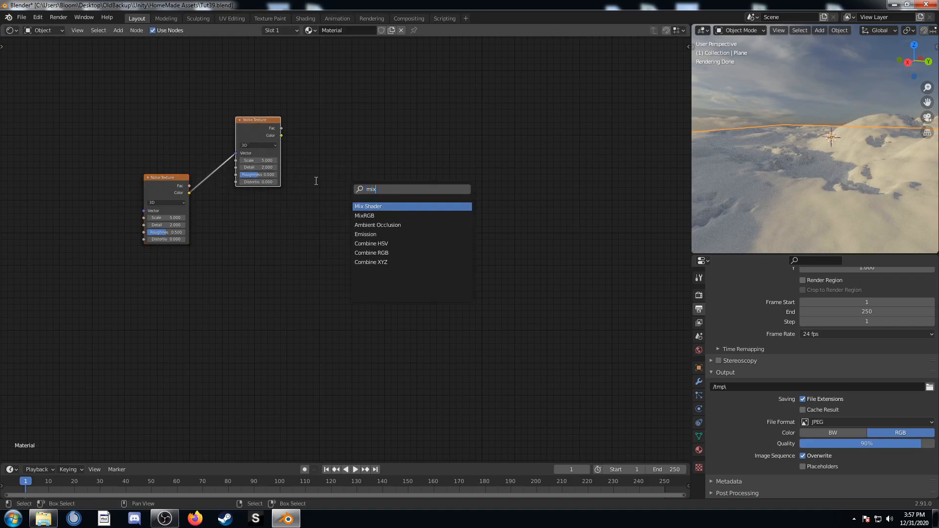
key(Return)
drag(282, 136, 338, 213)
drag(189, 193, 337, 222)
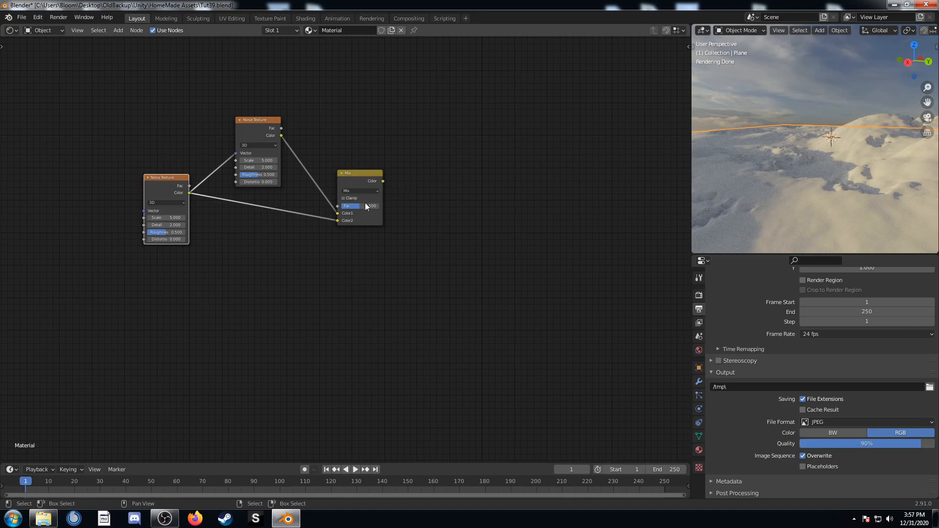
Step: Set the first Noise Texture's Scale to 50 and Detail to 4, and the second one's Detail to 4
click(169, 217)
key(Tab)
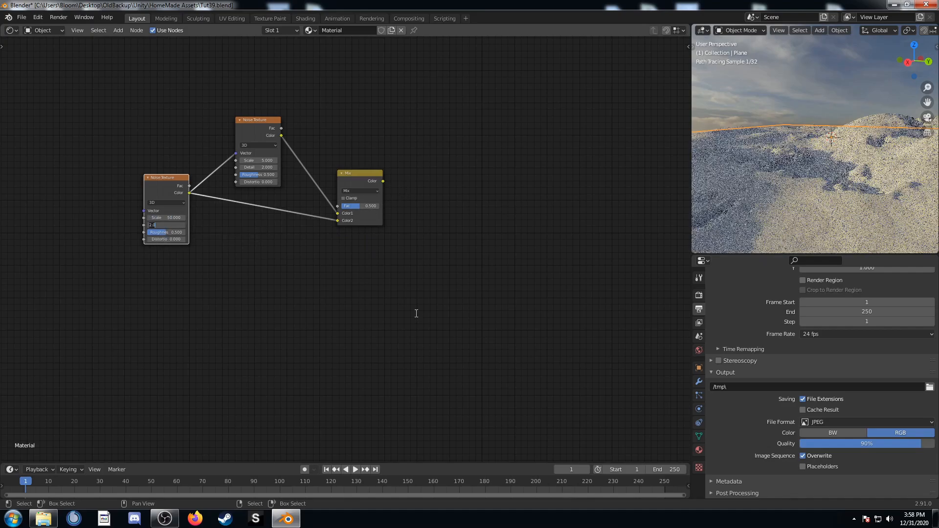
text(4)
key(Return)
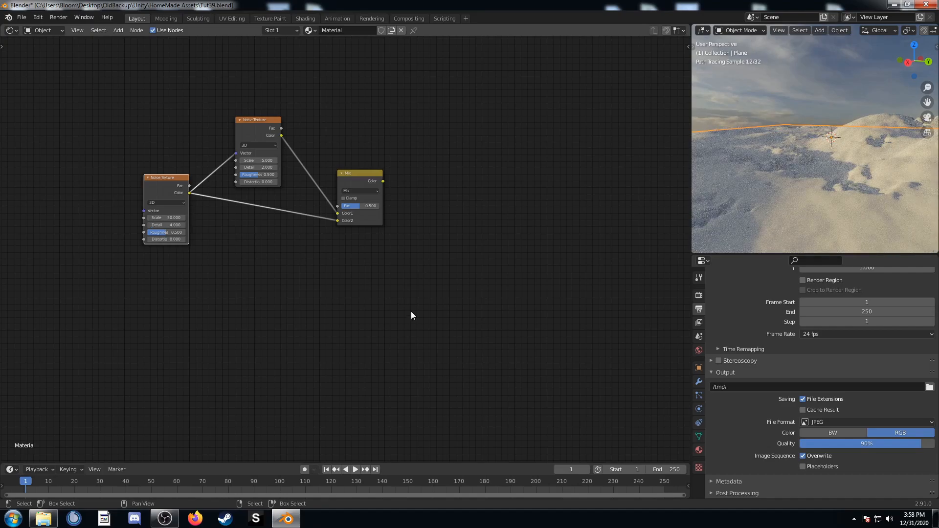
click(255, 167)
key(Return)
Step: Preview the MixRGB node's output on the terrain and insert a ColorRamp node on its outgoing link
ctrl+shift+click(298, 159)
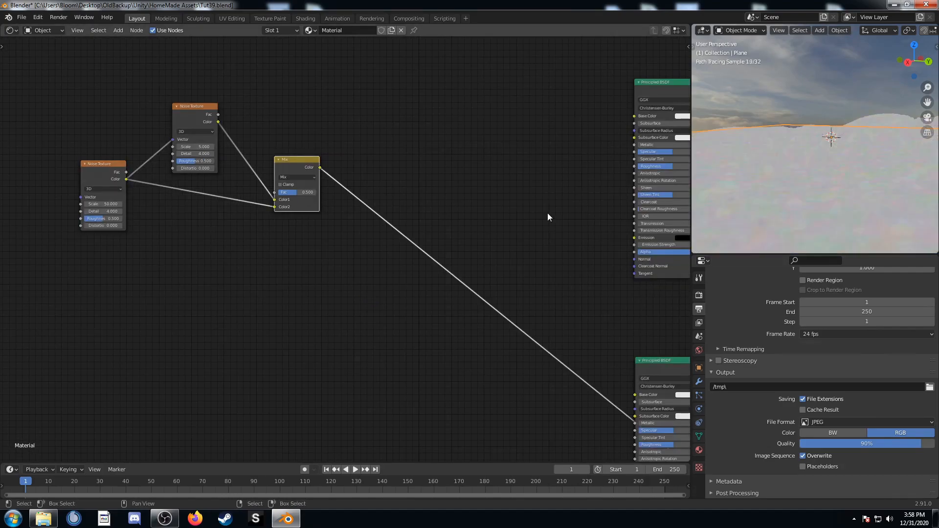
middle_drag(769, 172, 783, 245)
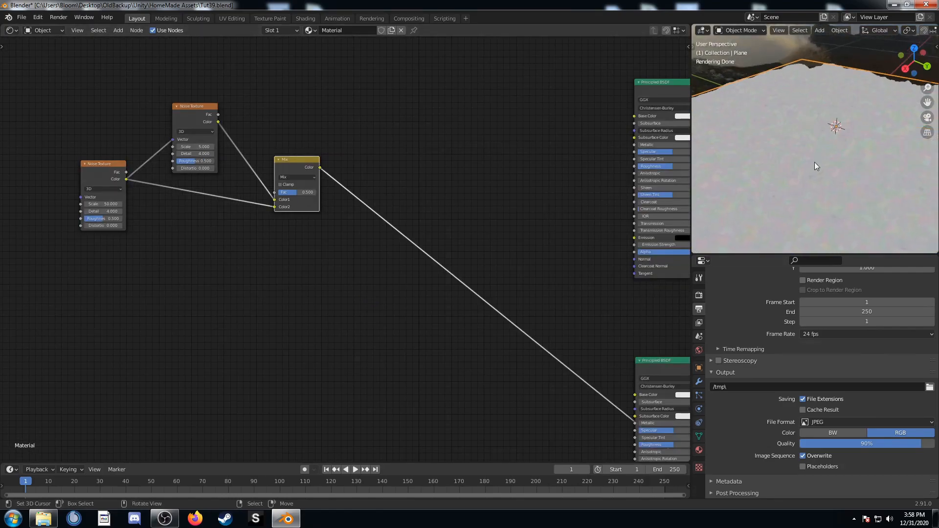
key(shift+a)
click(360, 227)
text(color ramp)
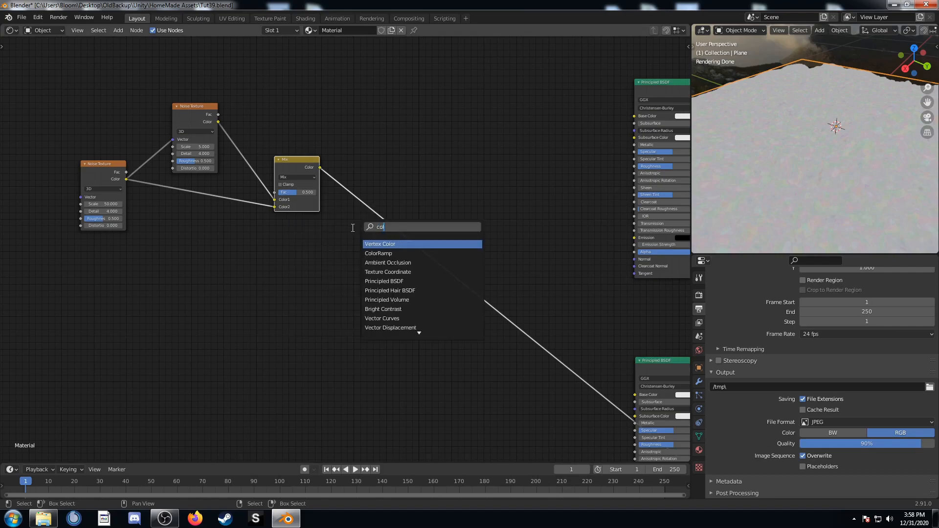
key(Return)
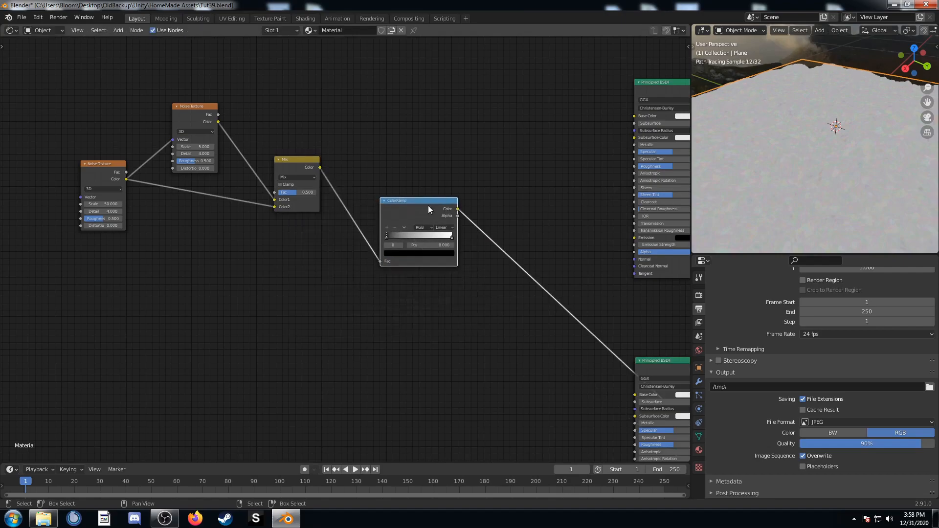
click(431, 222)
Step: Duplicate the ColorRamp with its input link kept and place the copy above the original
key(ctrl+shift+d)
click(428, 89)
scroll(445, 113, up, 2)
middle_drag(461, 136, 275, 368)
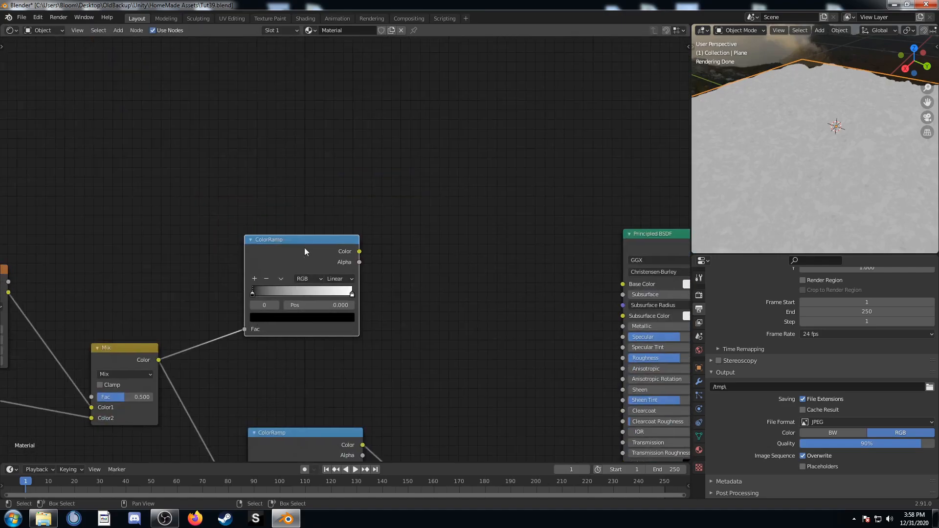
drag(305, 255, 312, 224)
Step: Set the upper ColorRamp's black stop to position 0.455 and its white stop to position 0.645
scroll(311, 250, up, 4)
middle_drag(317, 229, 348, 161)
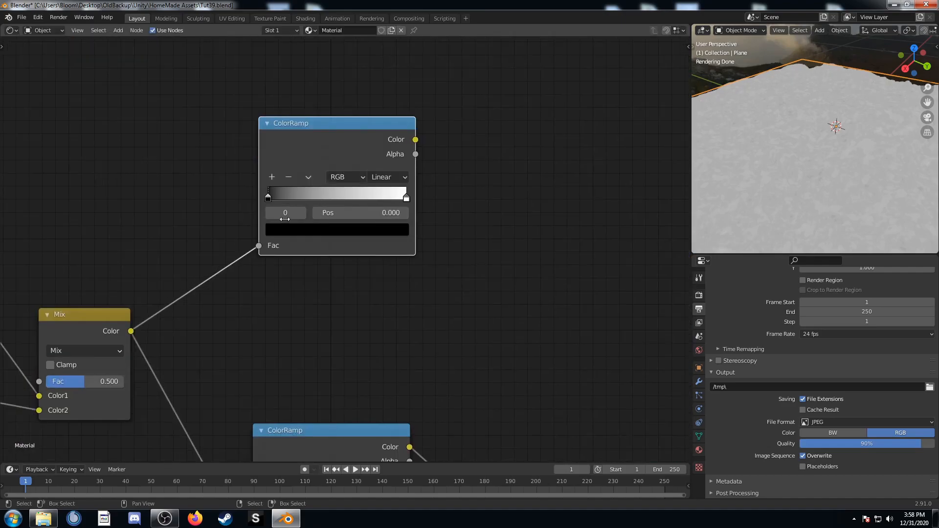
click(351, 212)
text(.455)
key(Return)
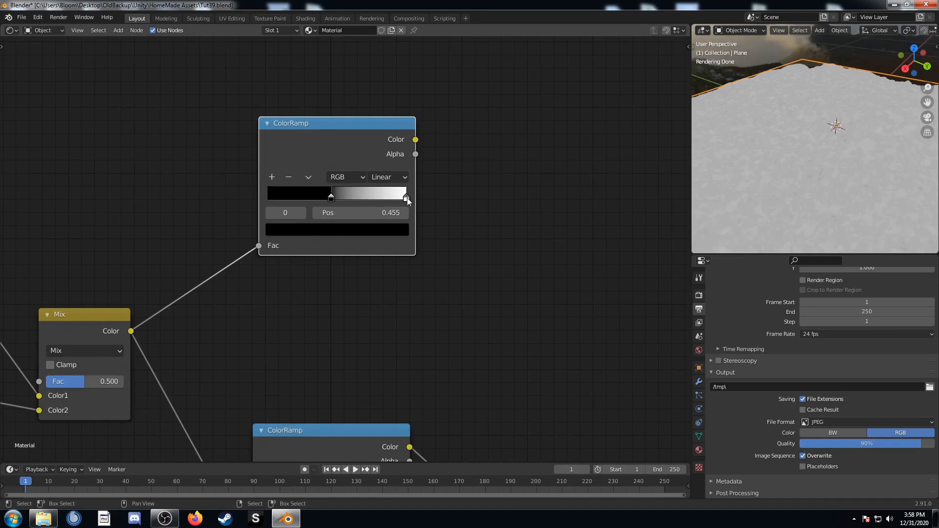
click(407, 198)
click(387, 215)
text(.6)
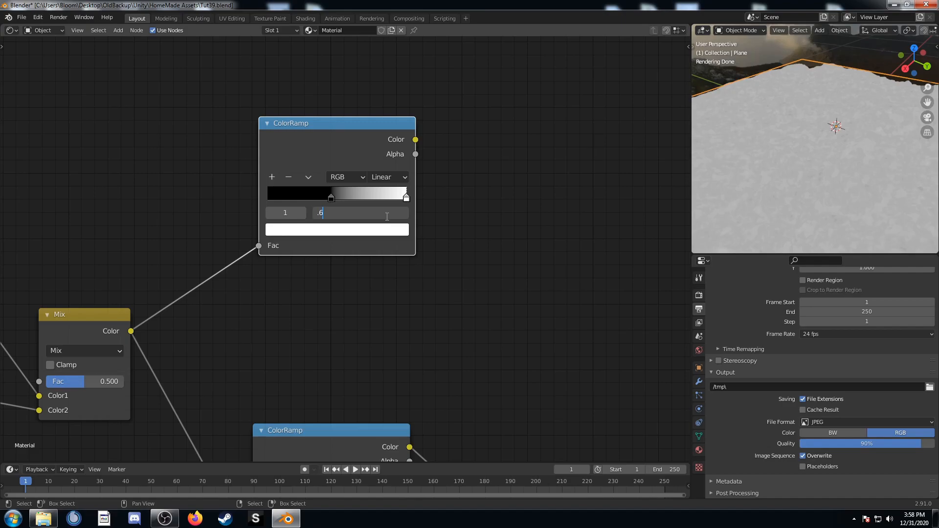
text(45)
key(Return)
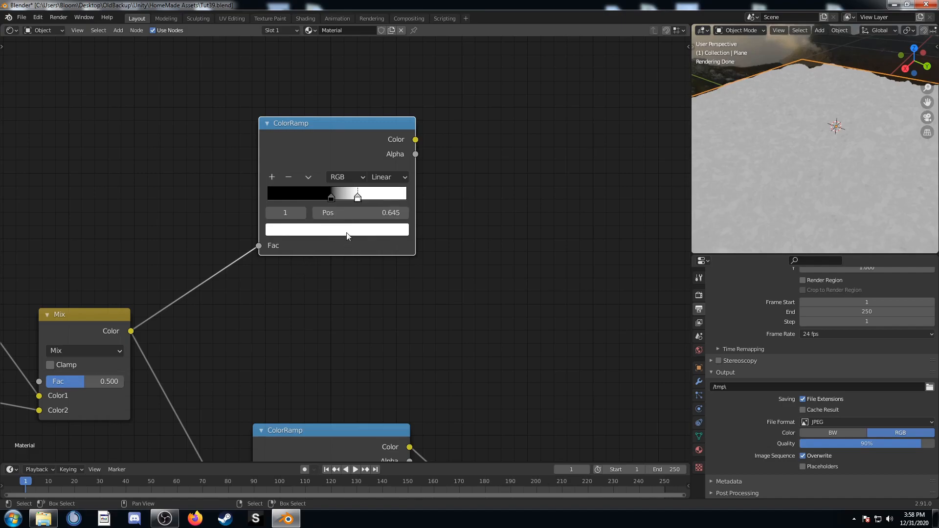
Step: Darken the upper ColorRamp's white stop to grey with an HSV value of 0.6
click(346, 236)
click(333, 194)
key(BackSpace)
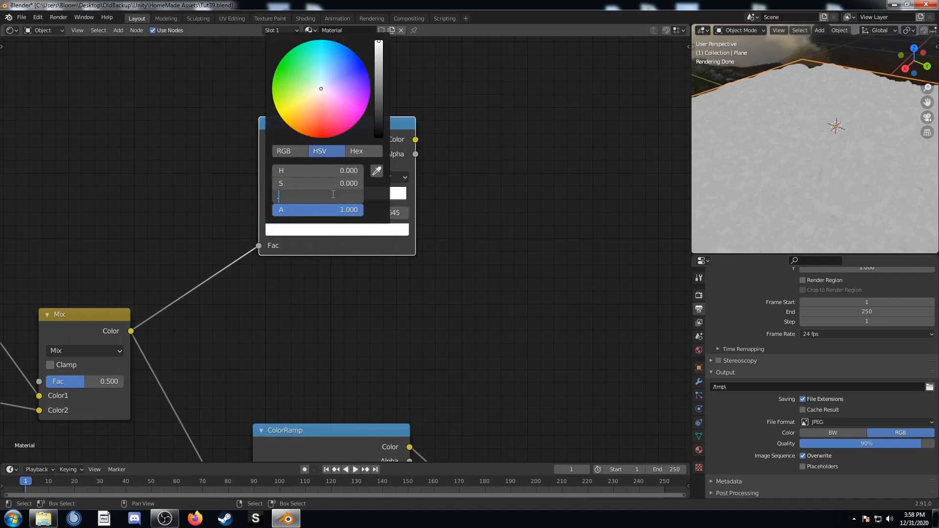
text(.6)
key(Return)
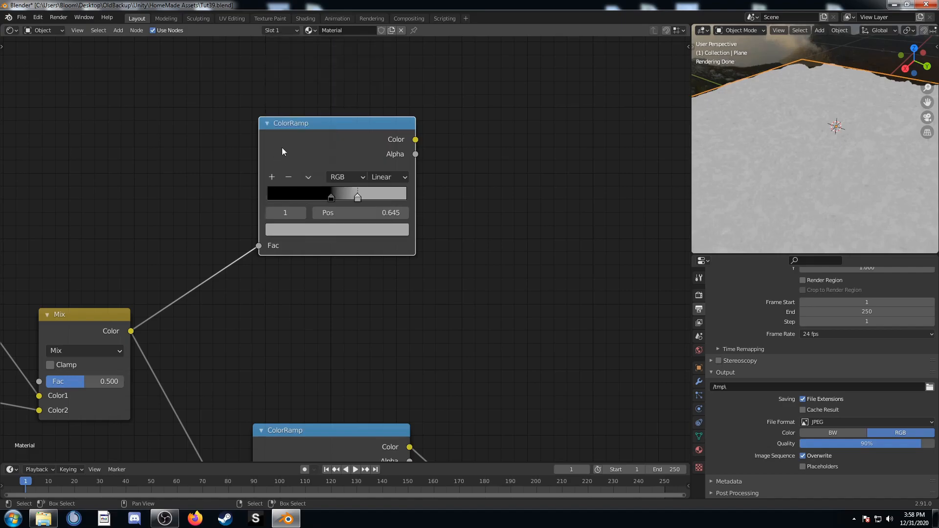
Step: Add a middle stop to the upper ColorRamp at position 0.568 and set its colour to hex 23160B
click(271, 177)
click(356, 214)
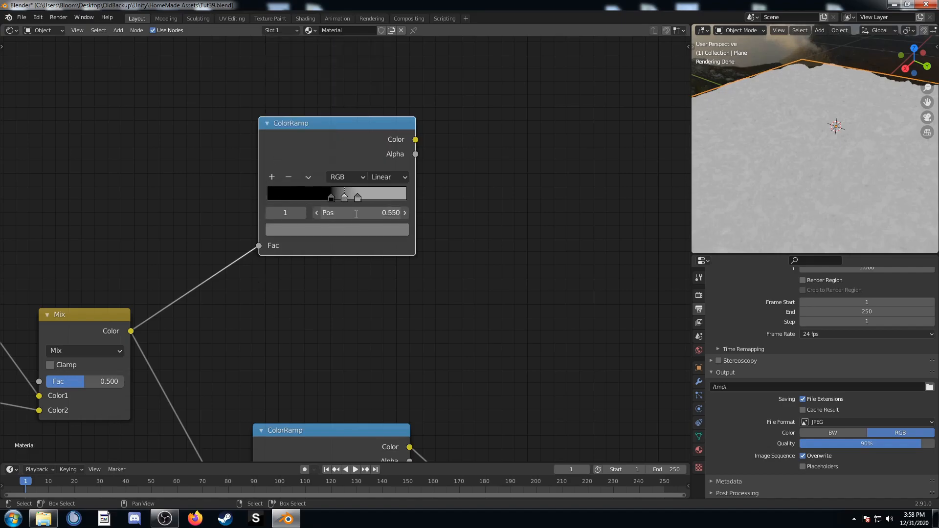
text(.568)
key(Return)
click(356, 230)
click(364, 151)
click(316, 172)
text(23)
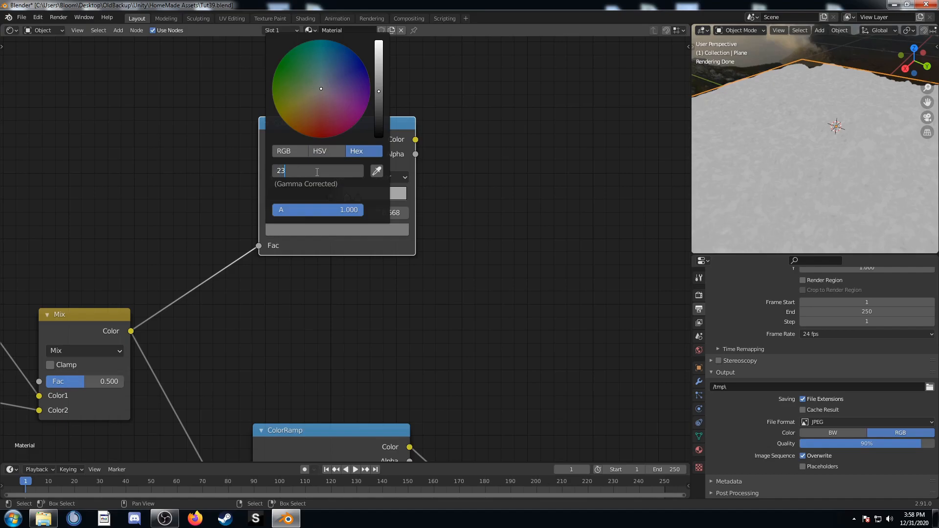
text(1608)
key(Return)
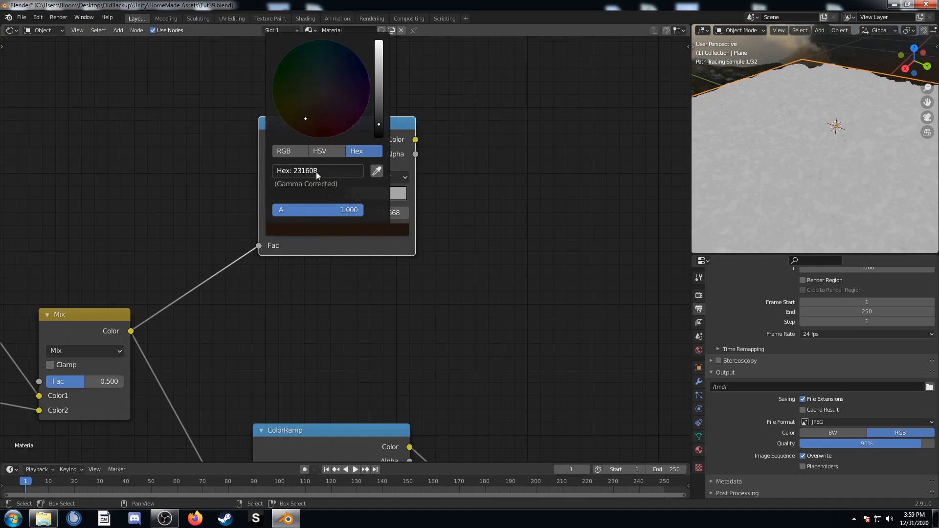
Step: Link the upper ColorRamp's Color to the upper Principled BSDF's Base Color and shift that shader node slightly upward
middle_drag(419, 349, 426, 199)
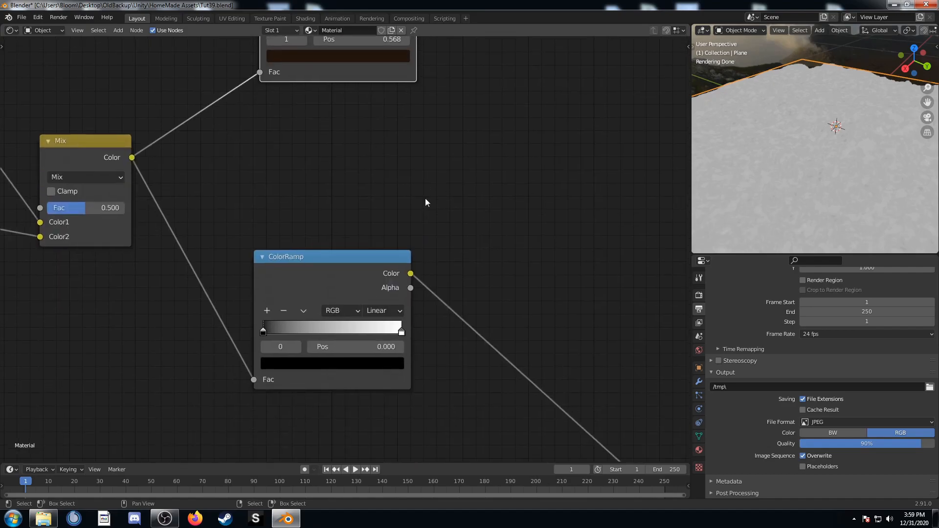
middle_drag(489, 357, 446, 297)
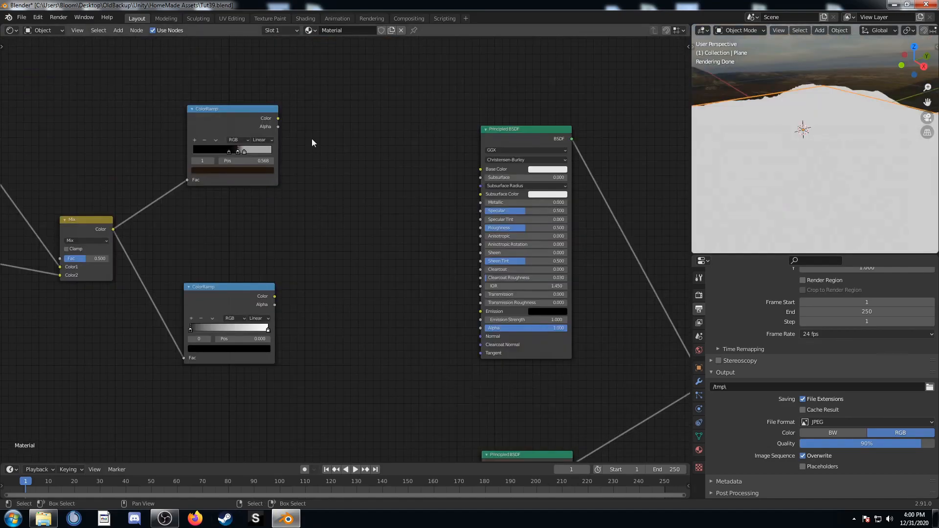
drag(277, 119, 480, 169)
drag(507, 135, 498, 121)
middle_drag(505, 270, 467, 203)
scroll(333, 246, down, 4)
Step: Add a Bump node between the lower ColorRamp and the upper Principled BSDF
click(205, 228)
key(shift+a)
click(351, 255)
text(bump)
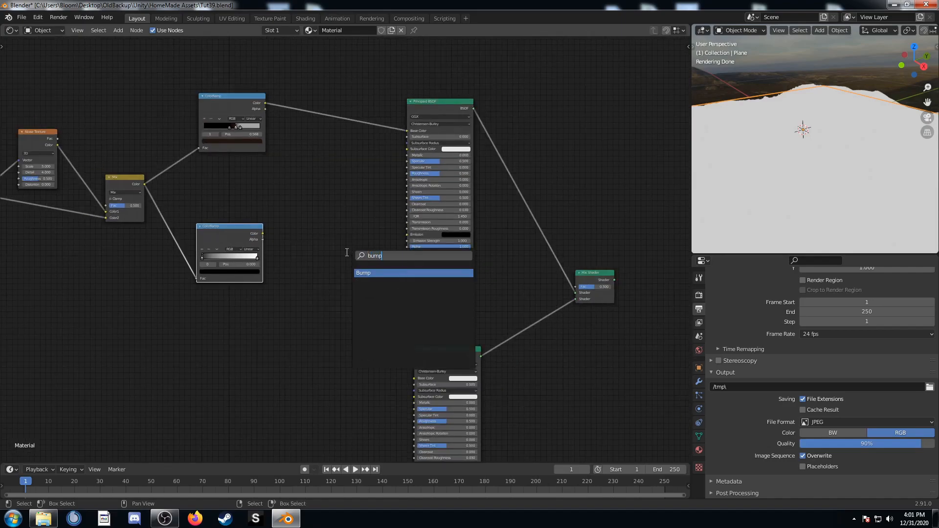
key(Return)
click(293, 198)
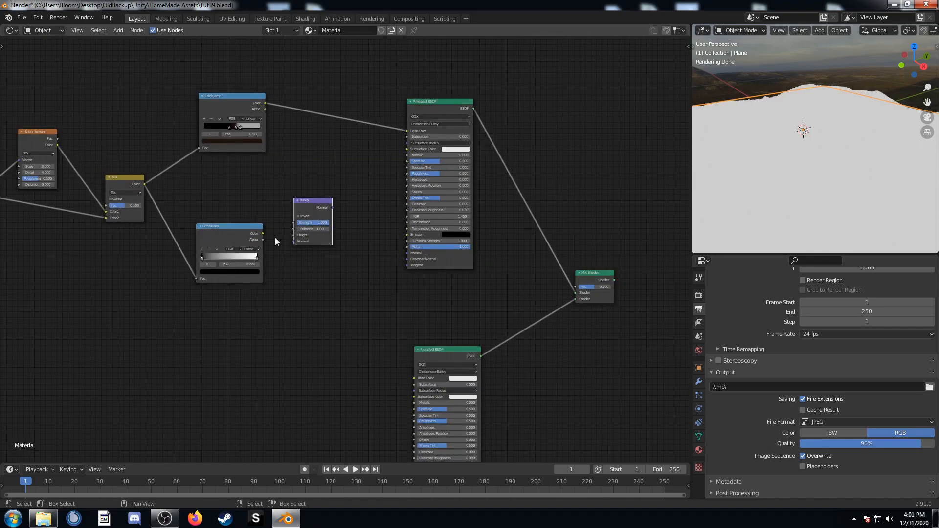
Step: Link the lower ColorRamp's Color to the Bump node's Height and the Bump's Normal to the upper Principled BSDF's Normal
drag(263, 234, 293, 235)
drag(333, 208, 414, 244)
middle_drag(413, 245, 383, 254)
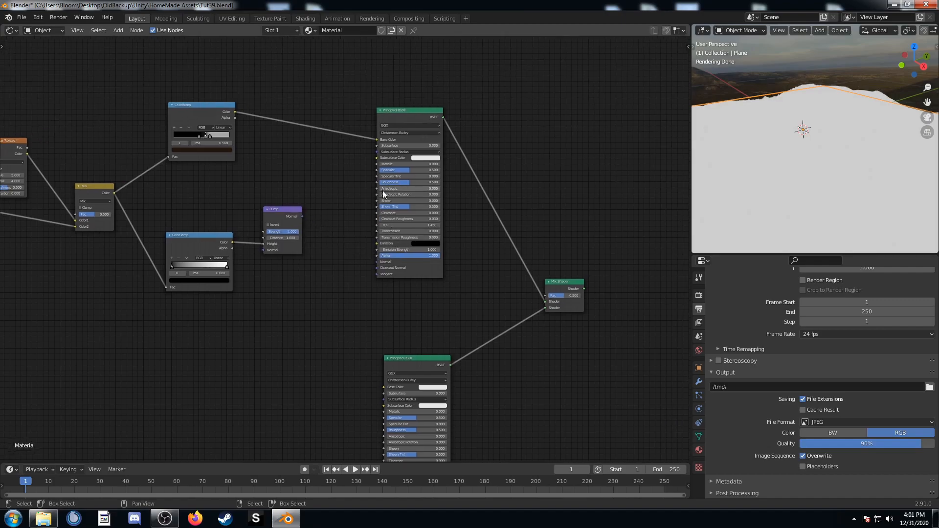
click(295, 220)
drag(302, 215, 378, 262)
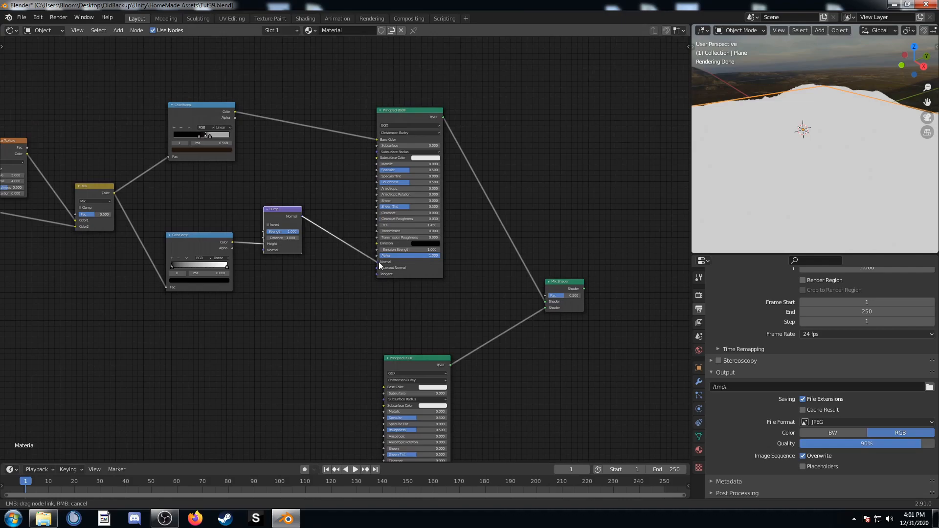
Step: Preview the Bump node's output on the terrain and set its Strength to 0.1
ctrl+shift+click(280, 210)
scroll(293, 245, up, 4)
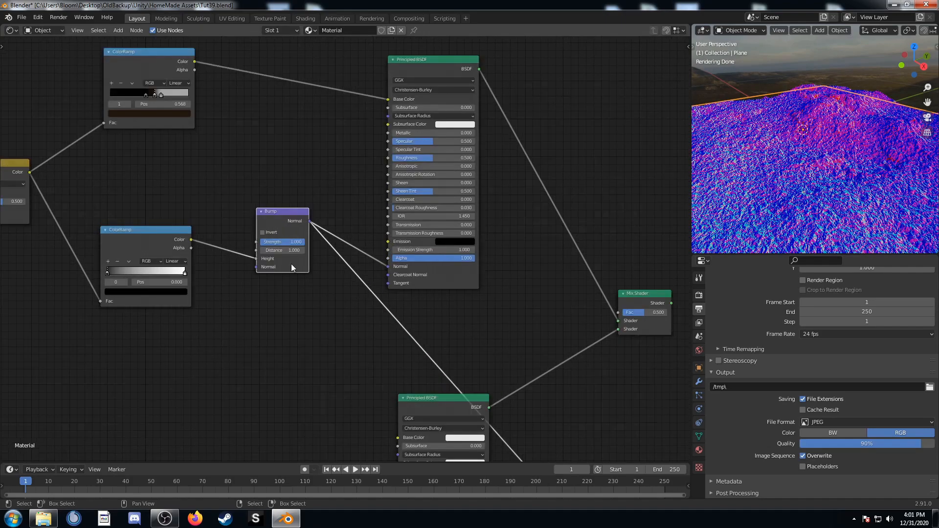
click(261, 239)
text(0.1)
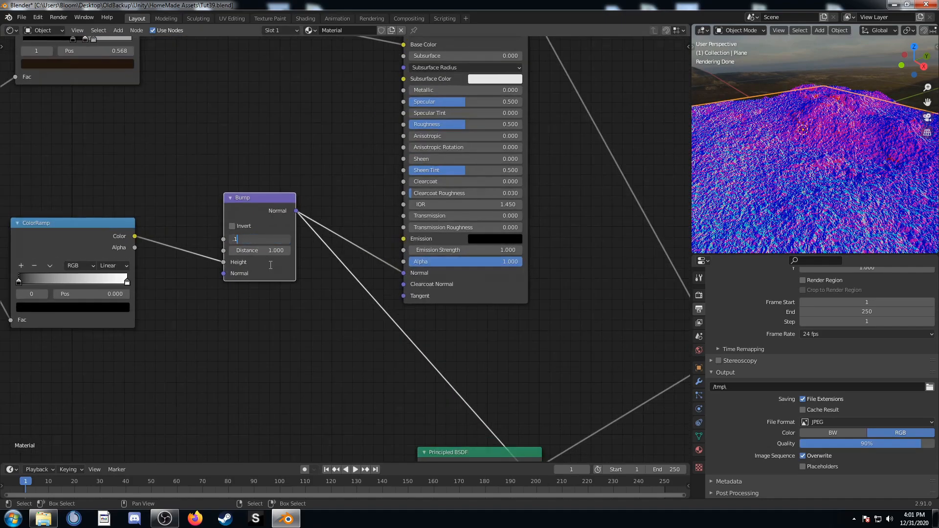
key(Return)
scroll(903, 176, up, 2)
mouse_move(902, 176)
middle_down()
mouse_move(884, 195)
mouse_move(748, 249)
middle_up()
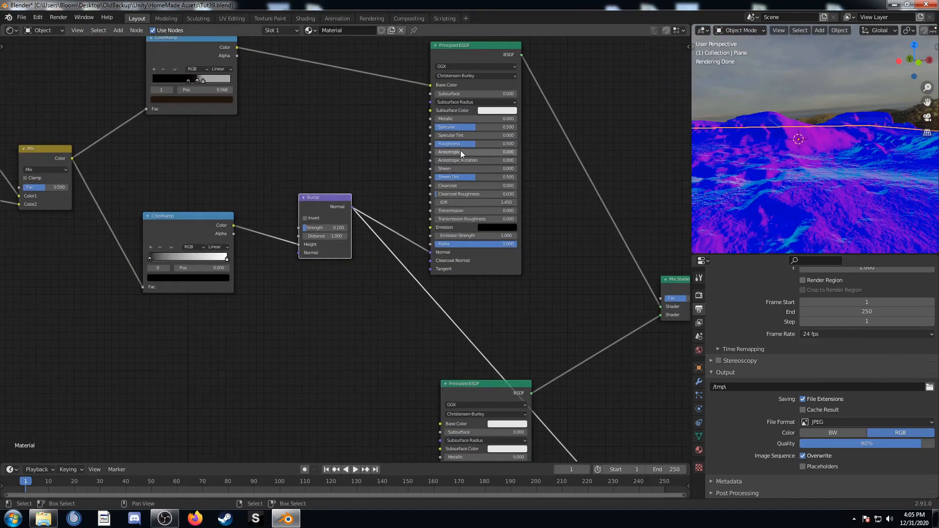
Step: Raise the Roughness of both Principled BSDF nodes to the maximum
drag(467, 144, 504, 143)
middle_drag(470, 329, 403, 183)
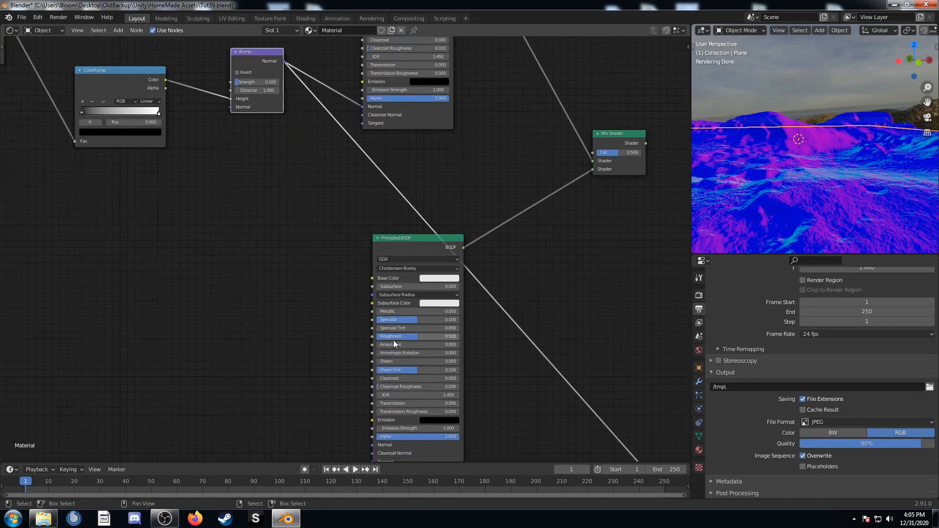
scroll(281, 322, down, 2)
scroll(282, 323, down, 1)
middle_drag(249, 310, 424, 201)
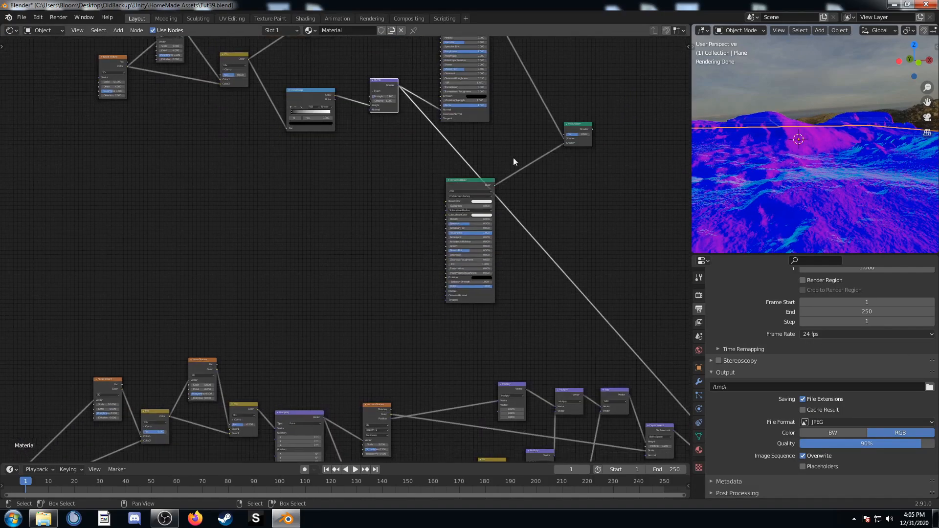
Step: Move the Texture Coordinate node up above the displacement noise nodes
click(577, 130)
middle_drag(147, 287, 356, 216)
scroll(174, 415, up, 3)
scroll(201, 311, down, 1)
scroll(202, 313, down, 2)
middle_drag(182, 388, 199, 349)
drag(196, 383, 240, 150)
scroll(254, 147, up, 4)
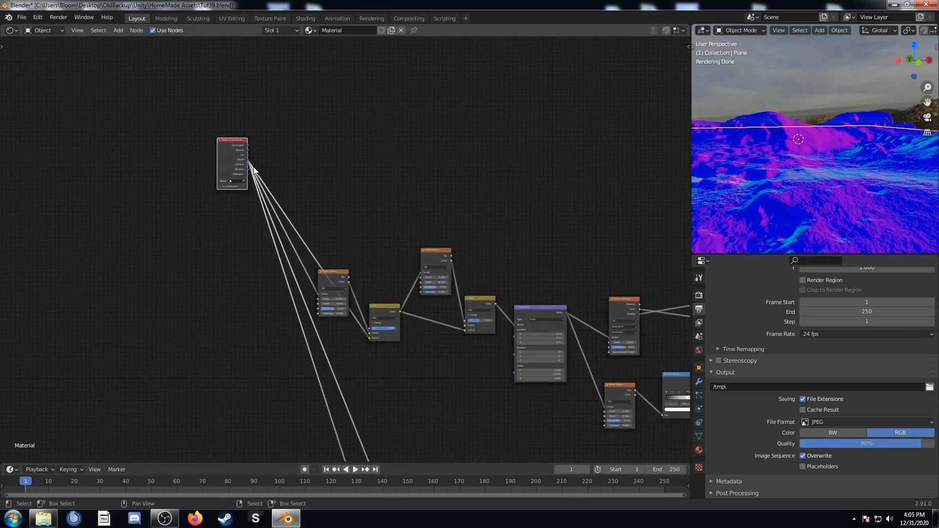
middle_drag(264, 125, 303, 239)
Step: Preview the Texture Coordinate node's Normal output on the terrain and insert a ColorRamp into its link
ctrl+shift+click(231, 224)
ctrl+shift+click(234, 226)
scroll(322, 250, up, 4)
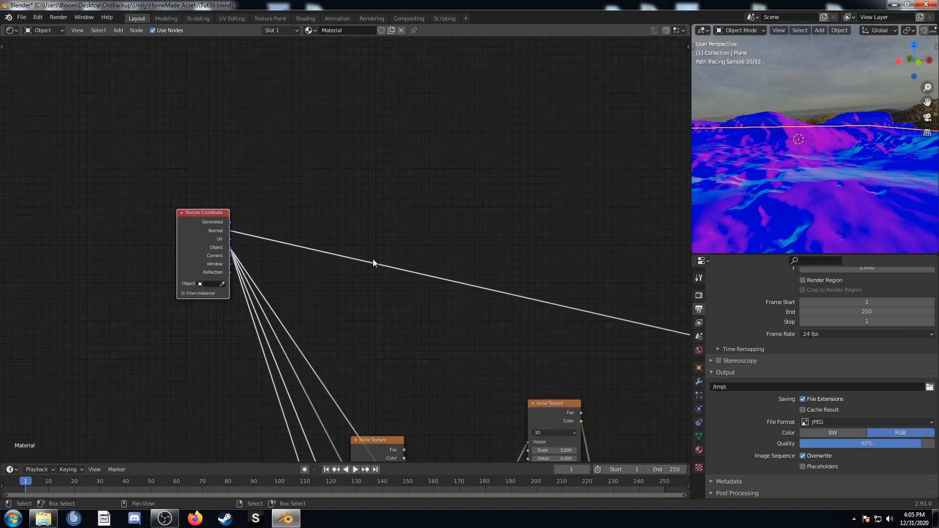
key(shift+a)
click(374, 260)
text(color ramp)
key(Return)
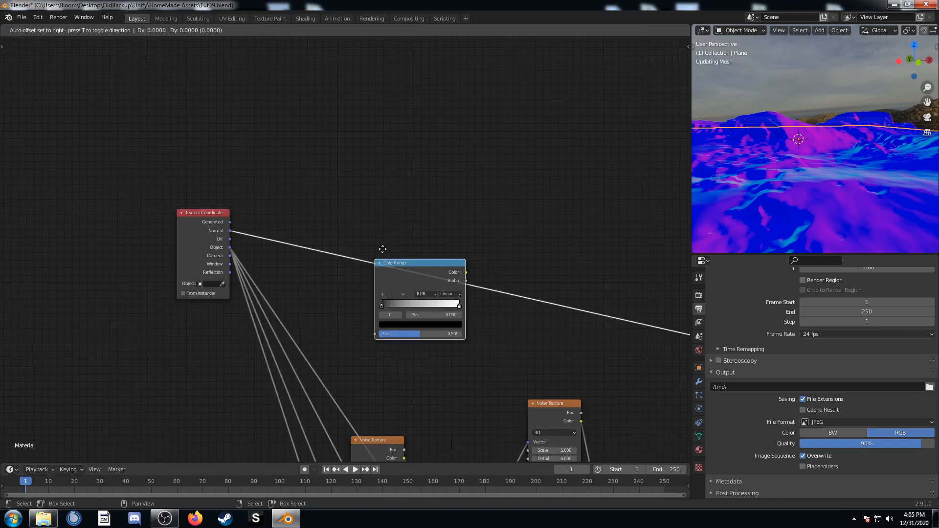
click(403, 219)
Step: Set the new ColorRamp's black stop position to about 0.27 and its white stop position to 0.318
click(467, 285)
text(0.0)
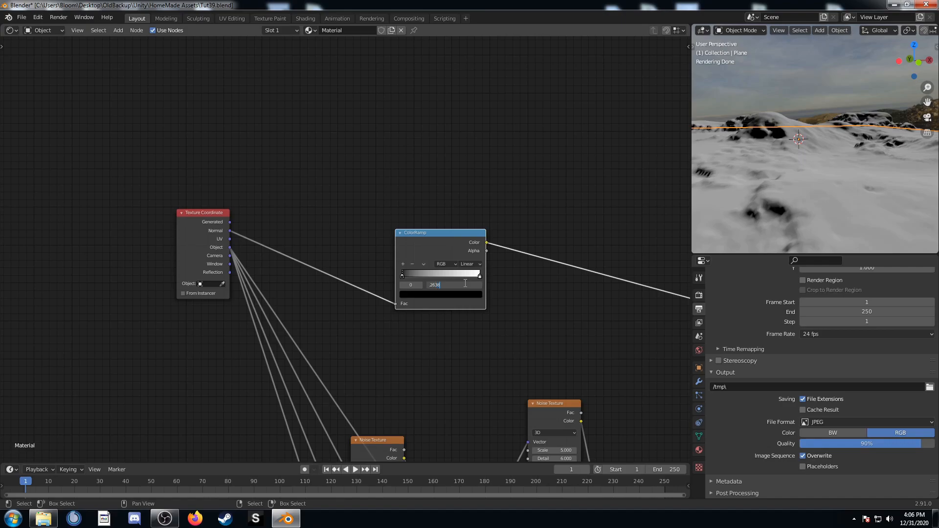
text(8)
key(Return)
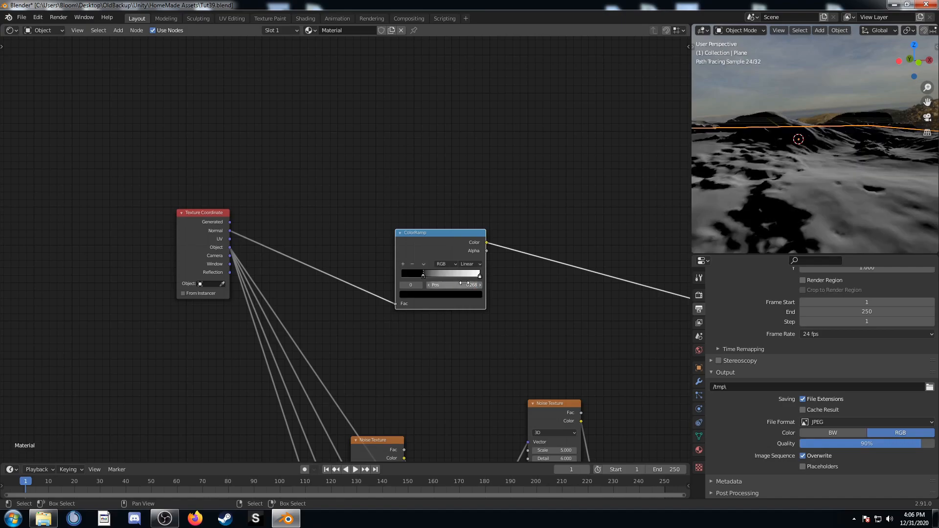
click(479, 275)
click(463, 284)
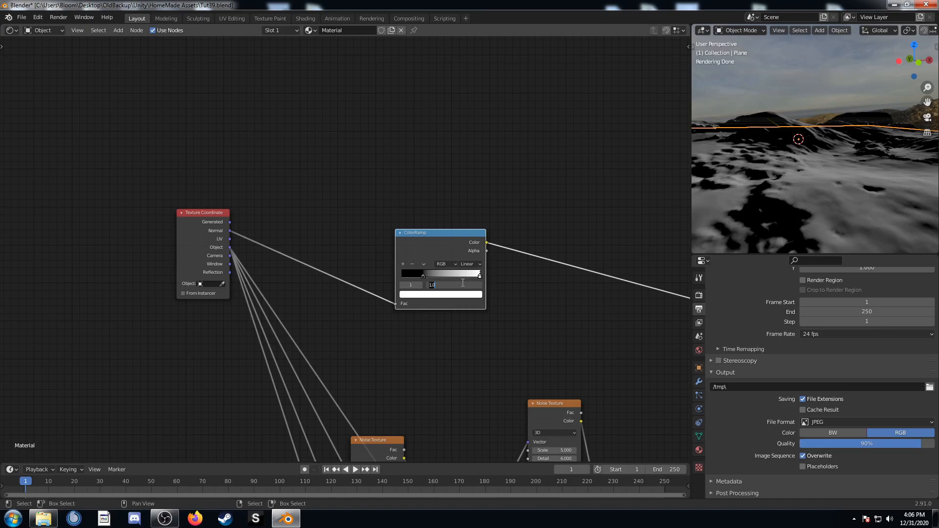
text(.318)
key(Return)
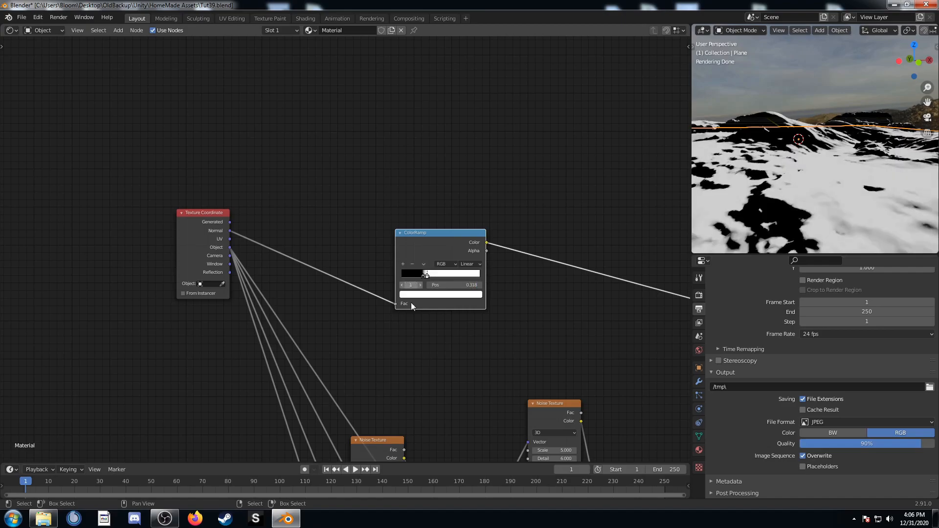
key(F12)
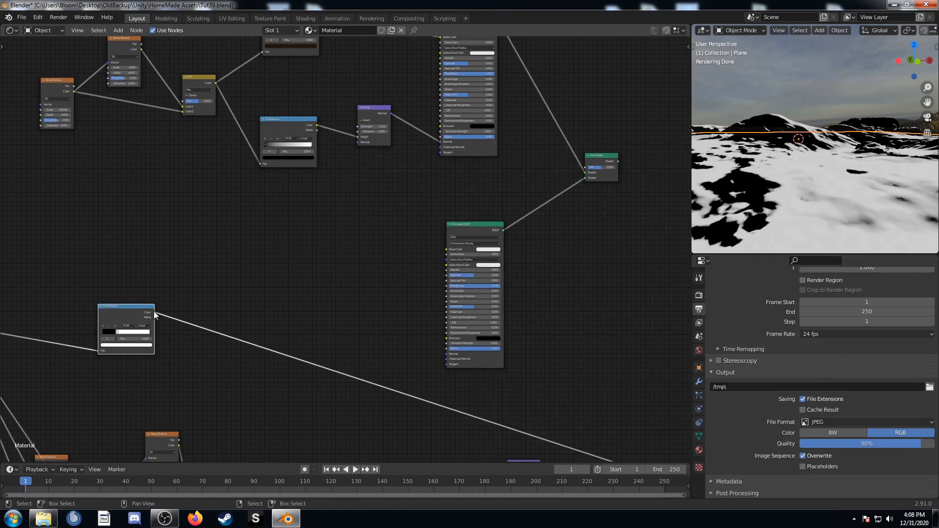
Step: Link the mask ColorRamp's Color to the Mix Shader's Fac and output the Mix Shader on the terrain
drag(154, 311, 587, 168)
middle_drag(593, 232, 500, 270)
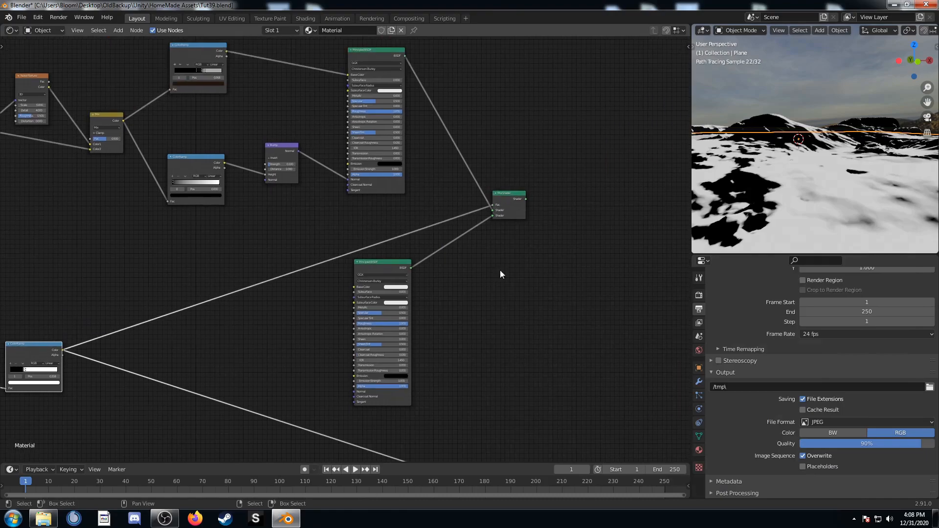
scroll(500, 270, up, 2)
middle_drag(567, 184, 543, 281)
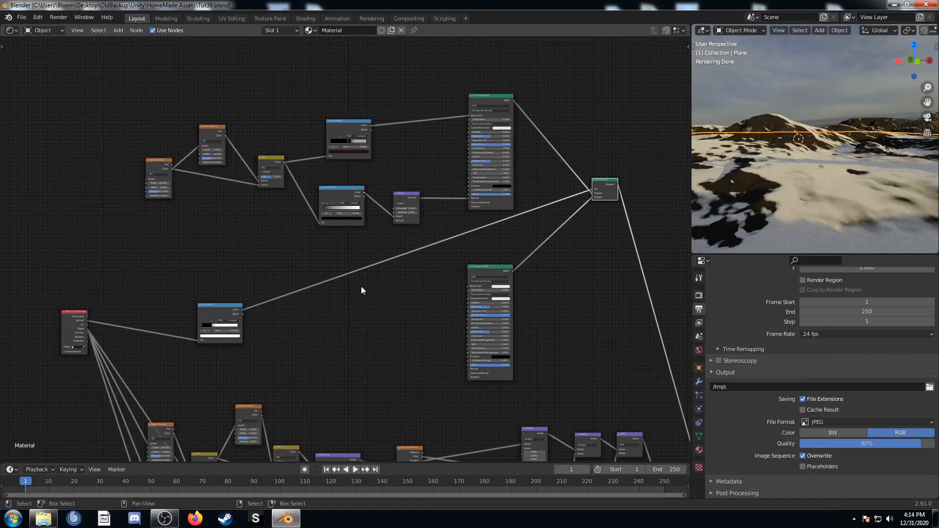
Step: Move the rock noise, ColorRamp and Bump nodes away from the shaders, and the Material Output away from the displacement nodes
scroll(294, 330, down, 2)
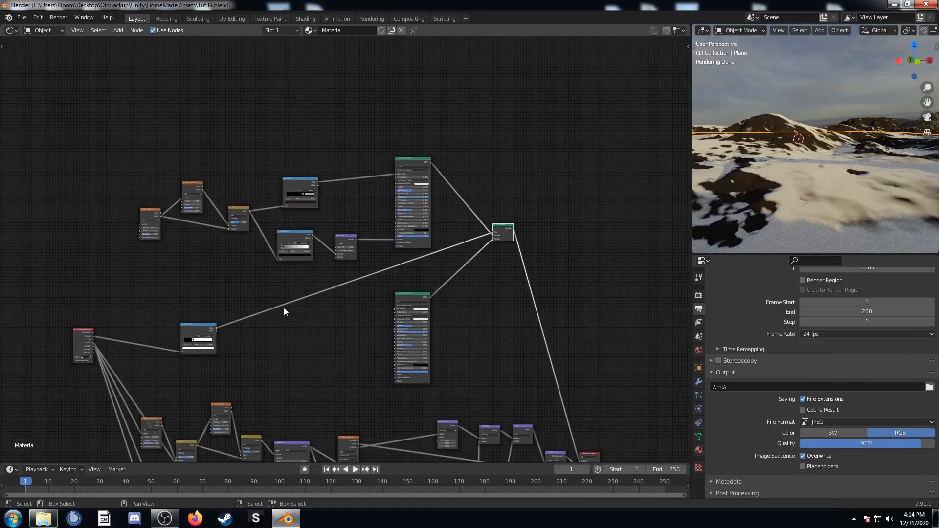
drag(112, 155, 357, 272)
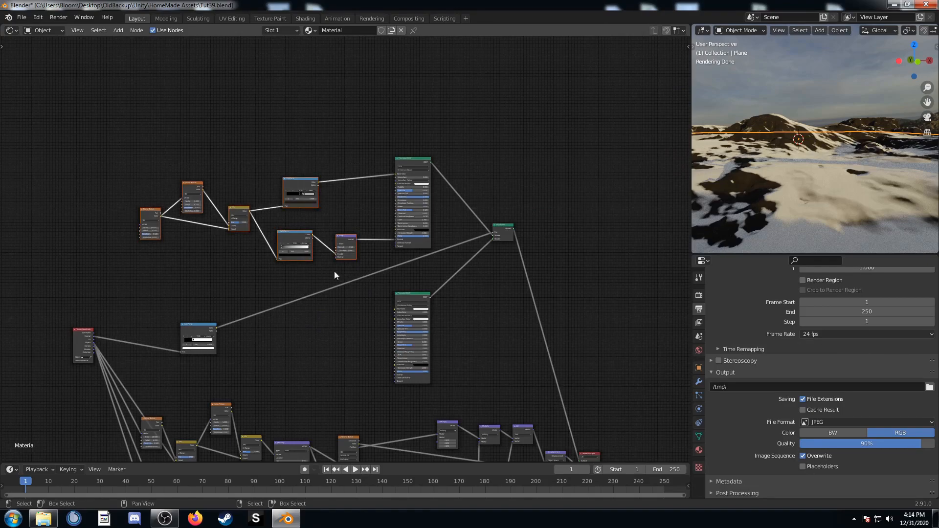
key(g)
click(82, 241)
middle_drag(466, 383, 355, 222)
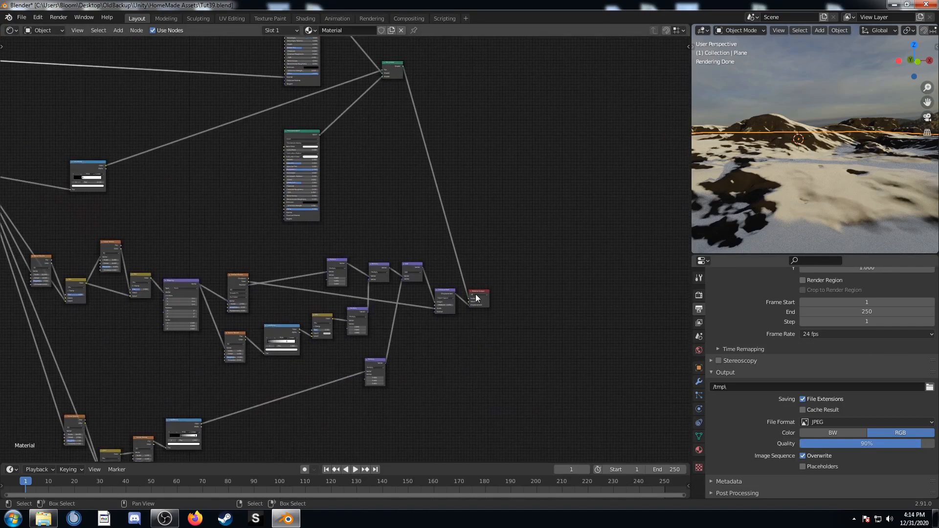
drag(477, 292, 660, 284)
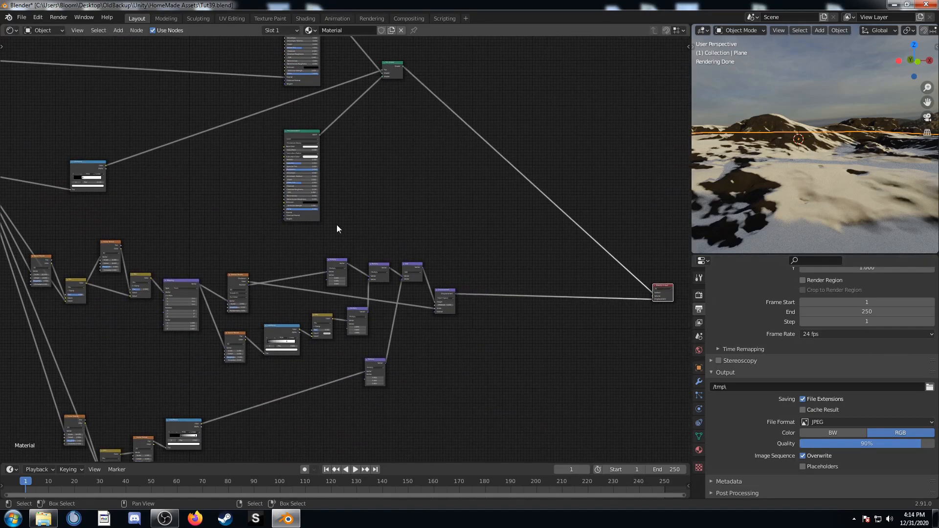
Step: Group the shader, mask and displacement nodes into one node group, leaving out the rock textures and Material Output, and exit it
key(Home)
drag(247, 415, 544, 85)
key(ctrl+g)
scroll(367, 256, up, 3)
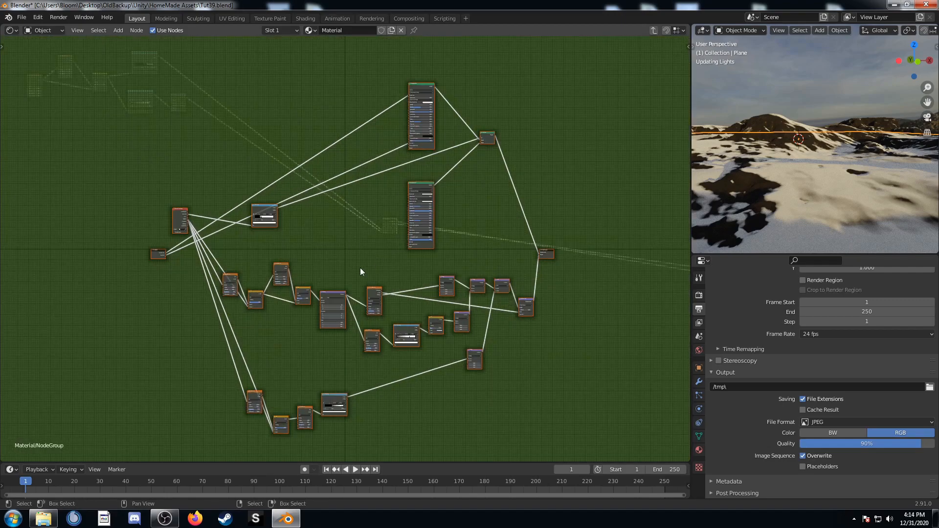
key(Tab)
Step: Gather the rock texture nodes and the Material Output close to the new node group
scroll(303, 272, up, 4)
middle_drag(321, 260, 479, 405)
scroll(479, 406, down, 1)
drag(94, 132, 307, 260)
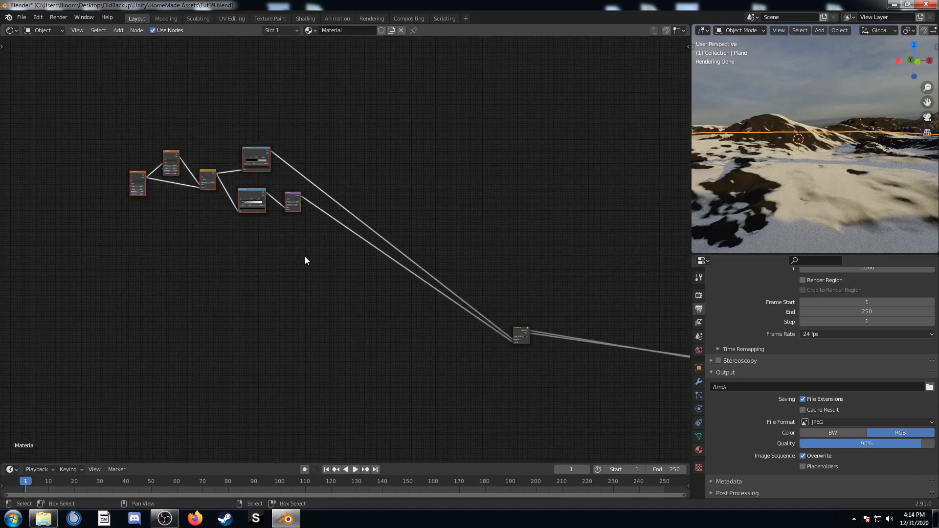
key(g)
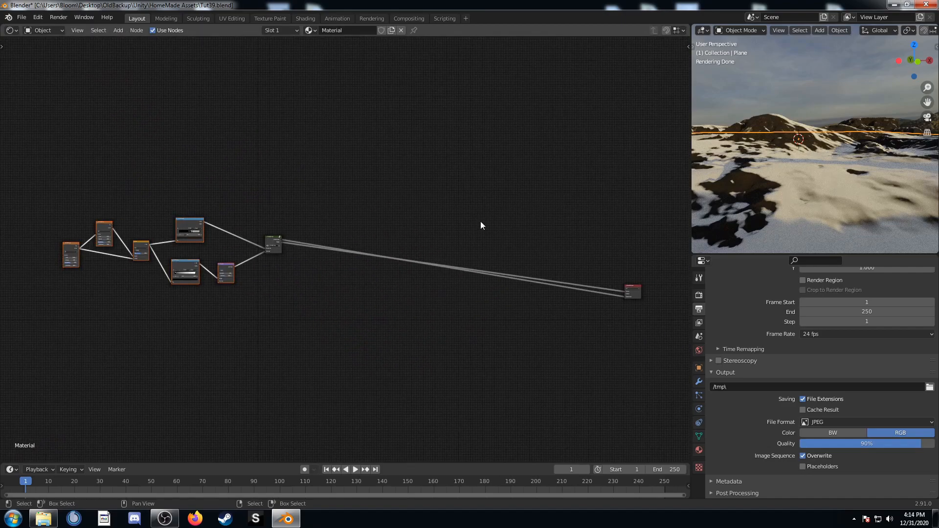
click(388, 283)
scroll(222, 252, up, 6)
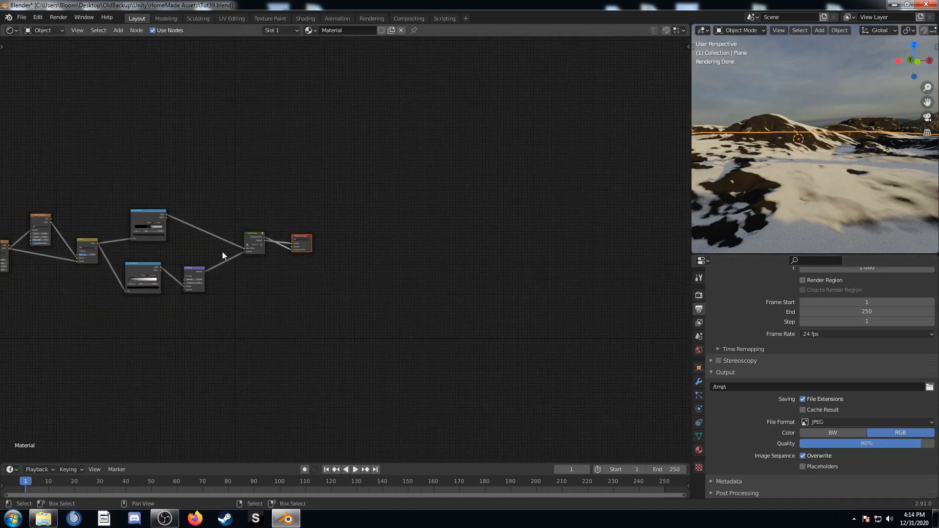
scroll(313, 250, up, 2)
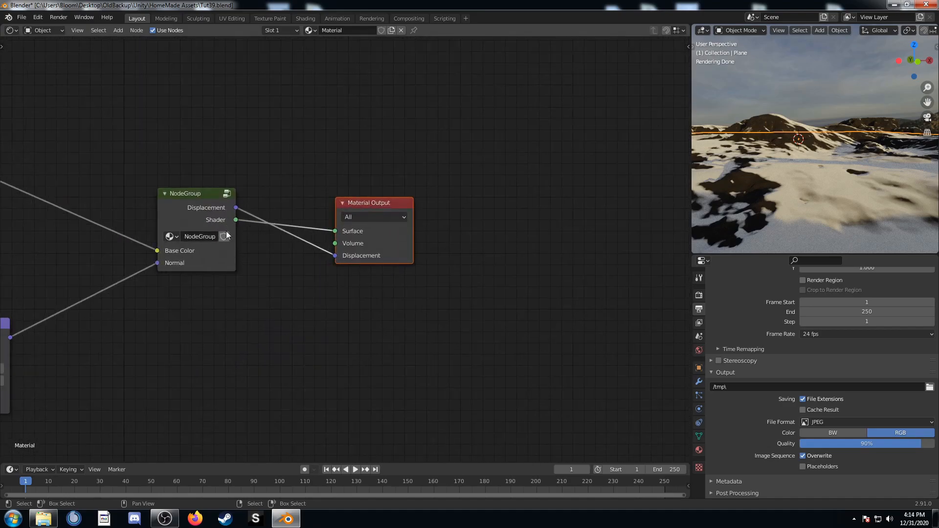
Step: Reorder the node group's outputs so that Shader comes before Displacement, and return to the main material tree
click(200, 204)
key(Tab)
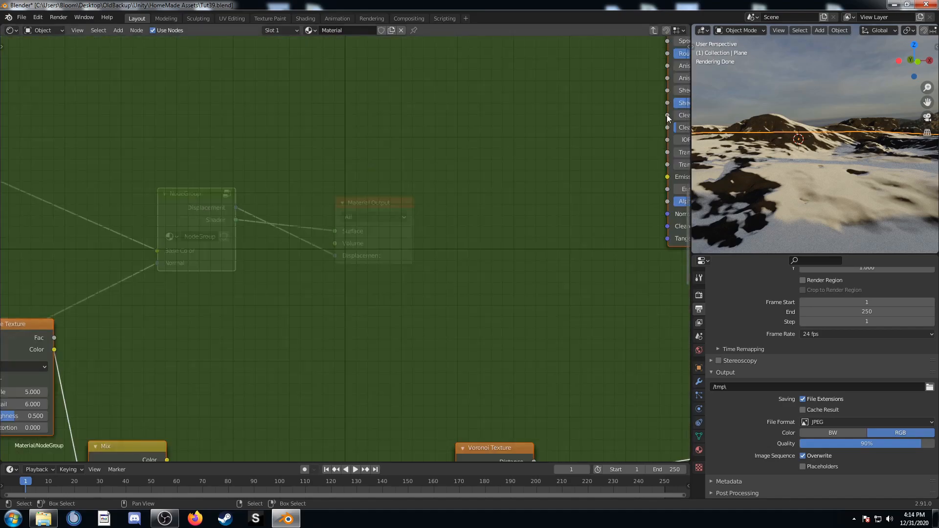
key(n)
click(640, 68)
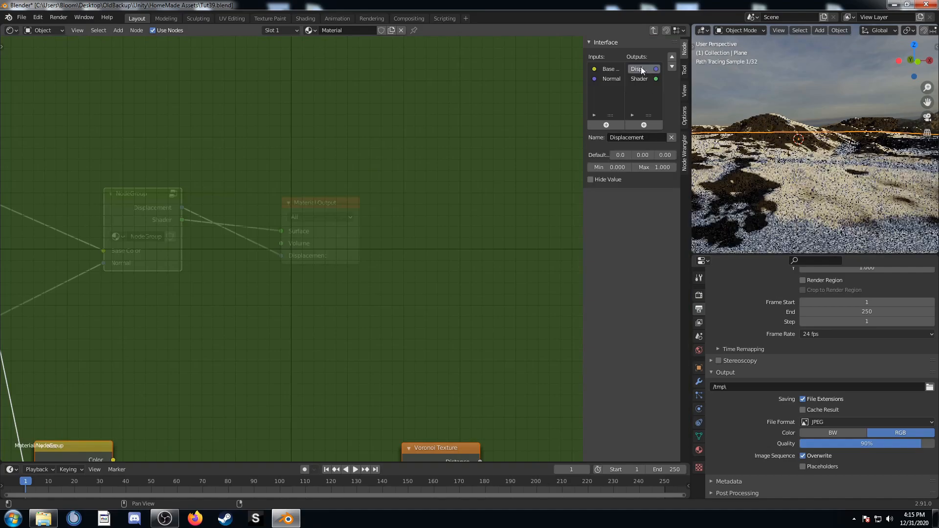
click(671, 67)
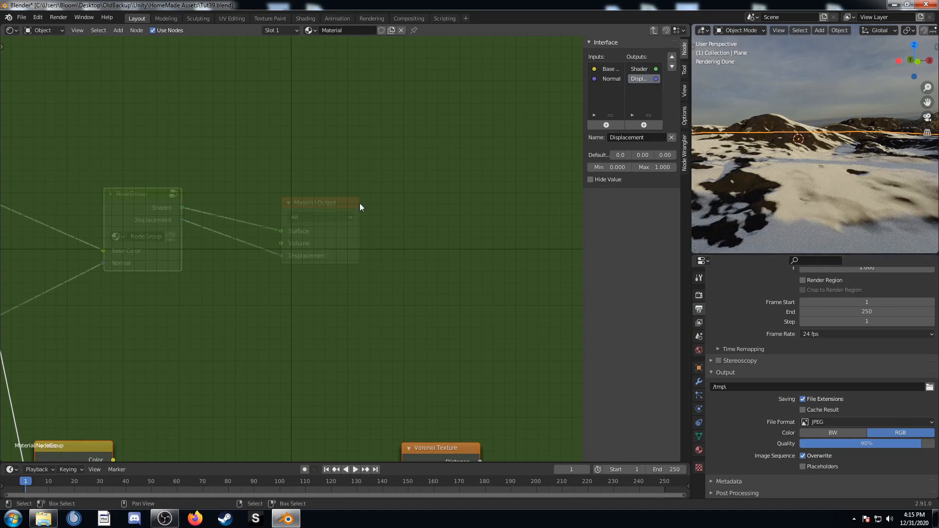
scroll(308, 272, down, 2)
key(Tab)
scroll(225, 264, down, 5)
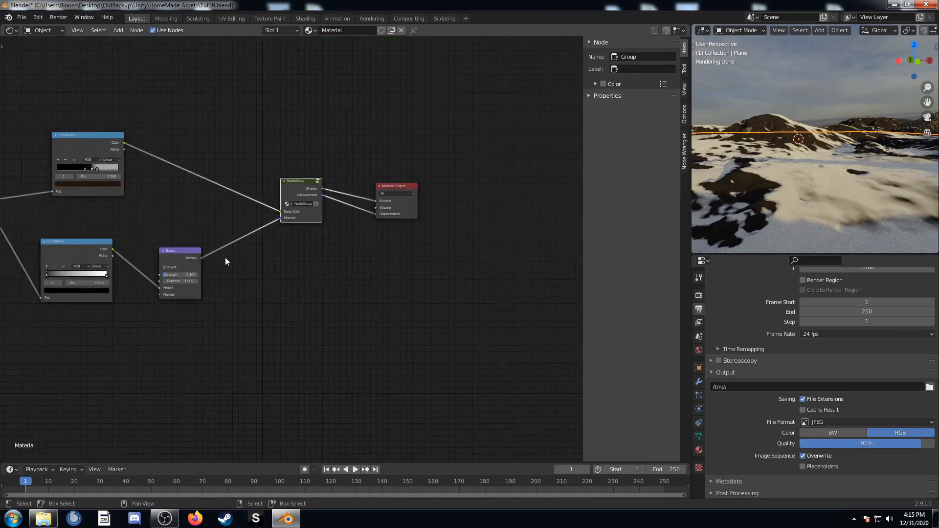
Step: Reposition the rock ColorRamp and Bump nodes together with the node group
drag(74, 123, 342, 270)
key(g)
click(345, 161)
Step: Open the node group for editing and rename its Base Color input to Color1
click(421, 172)
key(Tab)
scroll(419, 171, up, 2)
click(612, 69)
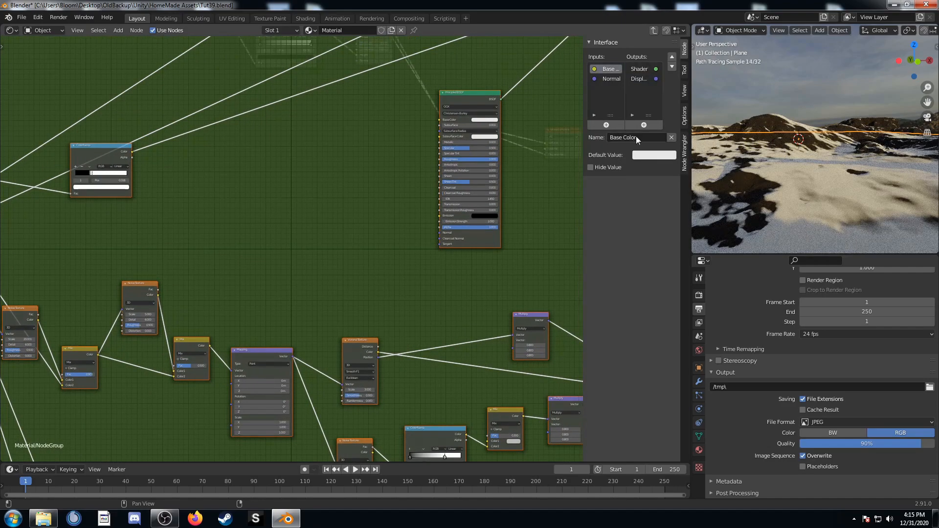
key(ctrl+Left)
key(ctrl+BackSpace)
key(Return)
click(636, 137)
text(1)
Step: Rename the node group's Normal input to Normal1
click(610, 81)
click(636, 137)
key(End)
text(1)
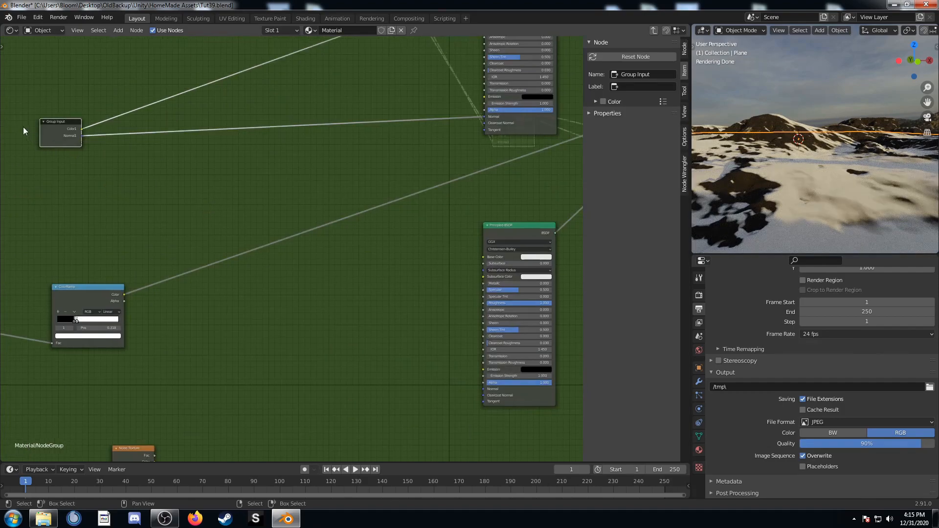
Step: Reposition the Group Input node and expose the lower Principled BSDF's Base Color and Normal as new group inputs
key(g)
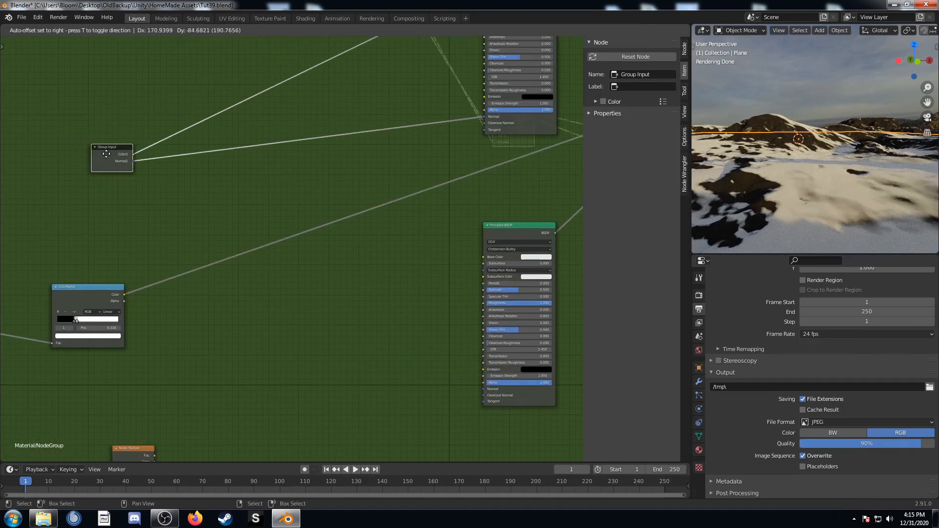
click(144, 177)
scroll(275, 289, up, 4)
middle_drag(314, 361, 89, 335)
scroll(89, 333, down, 2)
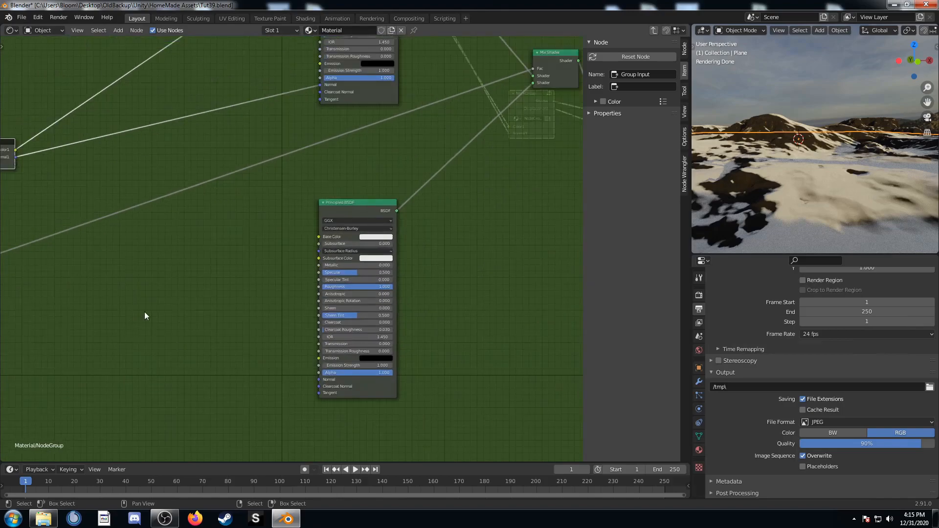
middle_drag(84, 178, 202, 179)
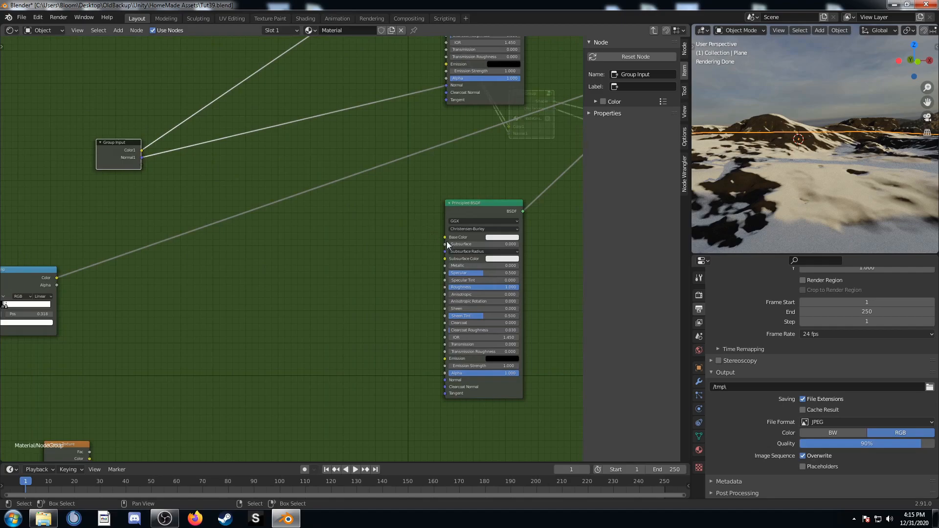
drag(445, 237, 141, 165)
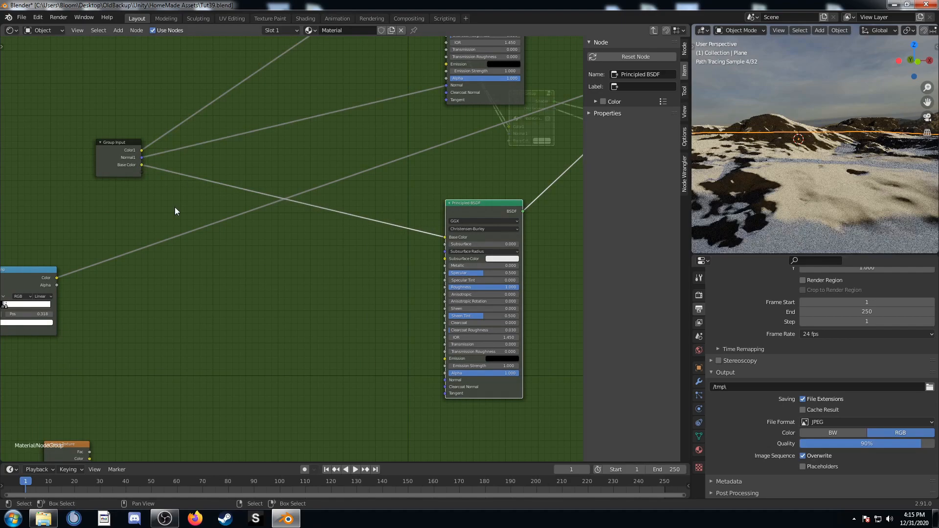
drag(445, 380, 140, 172)
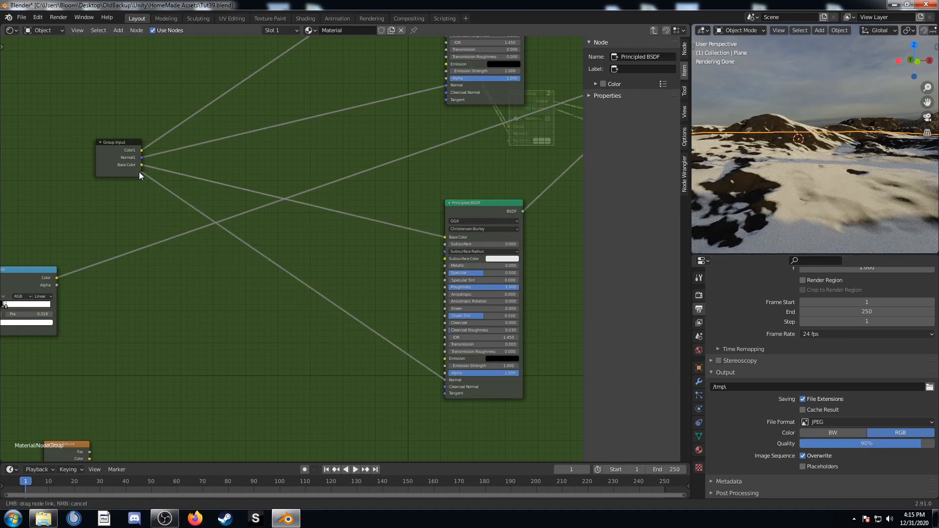
Step: Rename the group's new Base Color input to Color2
click(102, 171)
click(685, 46)
click(614, 89)
click(642, 139)
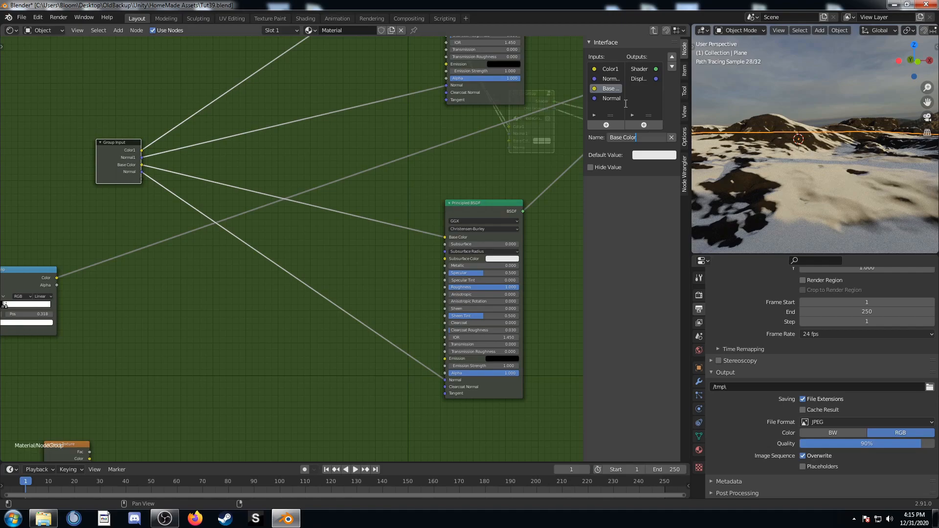
key(ctrl+a)
text(Col)
Step: Rename the group's second Normal input to Normal2
double_click(611, 99)
click(644, 137)
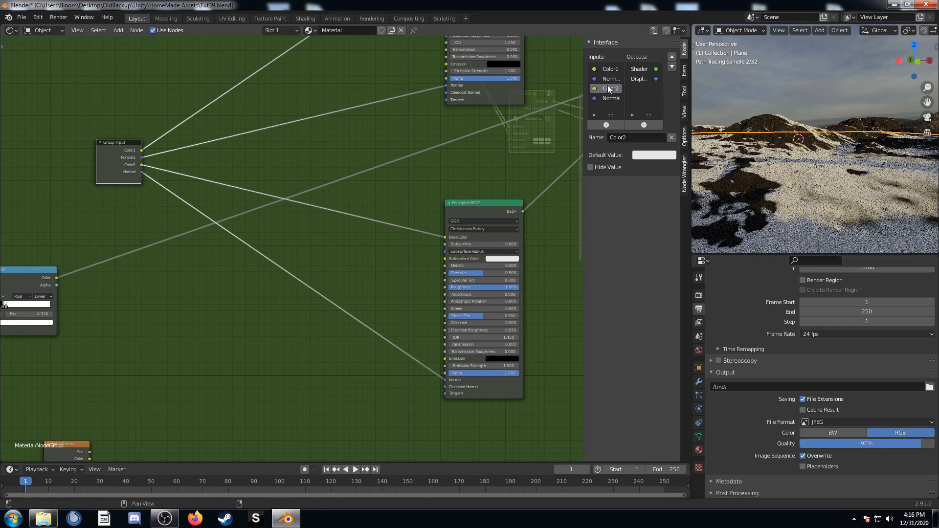
click(612, 82)
click(611, 98)
click(640, 137)
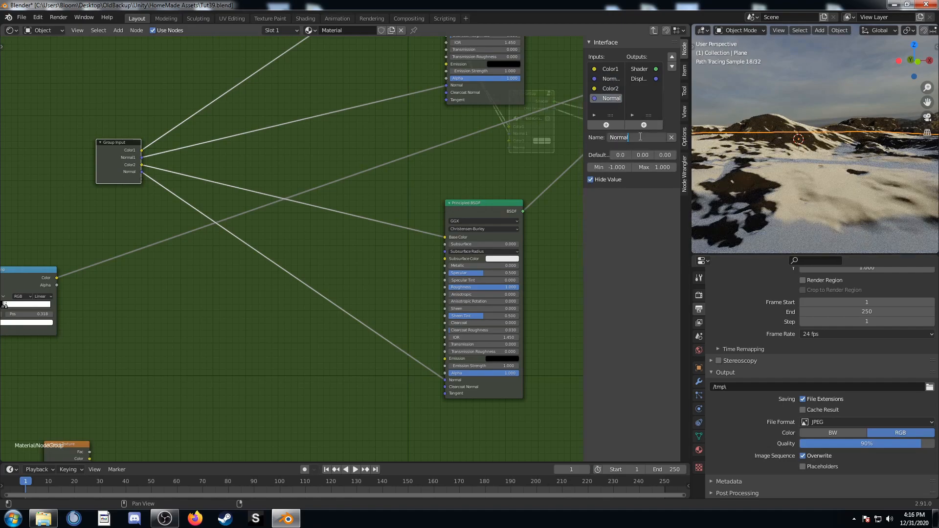
text(2)
key(Return)
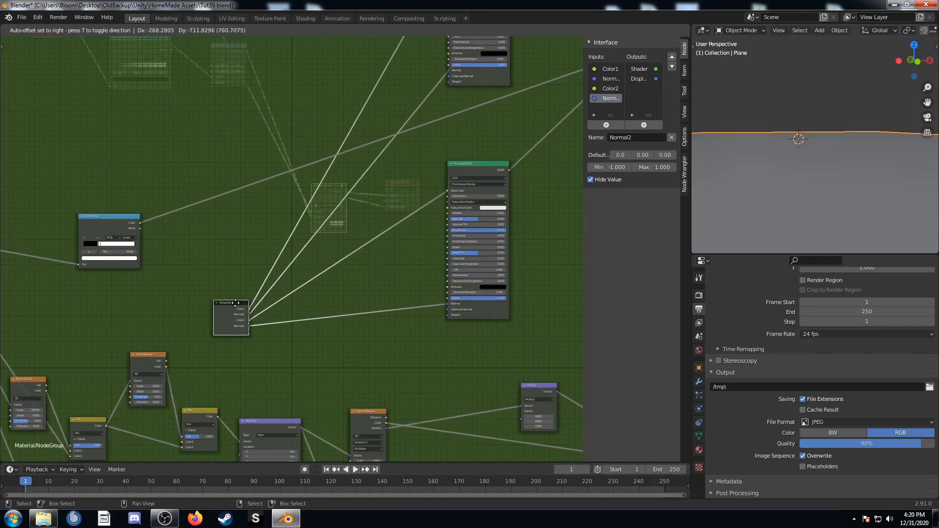
Step: Expose the Voronoi Texture's Scale and Smoothness as new inputs on the Group Input node
middle_drag(333, 192, 399, 98)
scroll(398, 98, up, 4)
middle_drag(485, 255, 419, 317)
drag(413, 323, 274, 153)
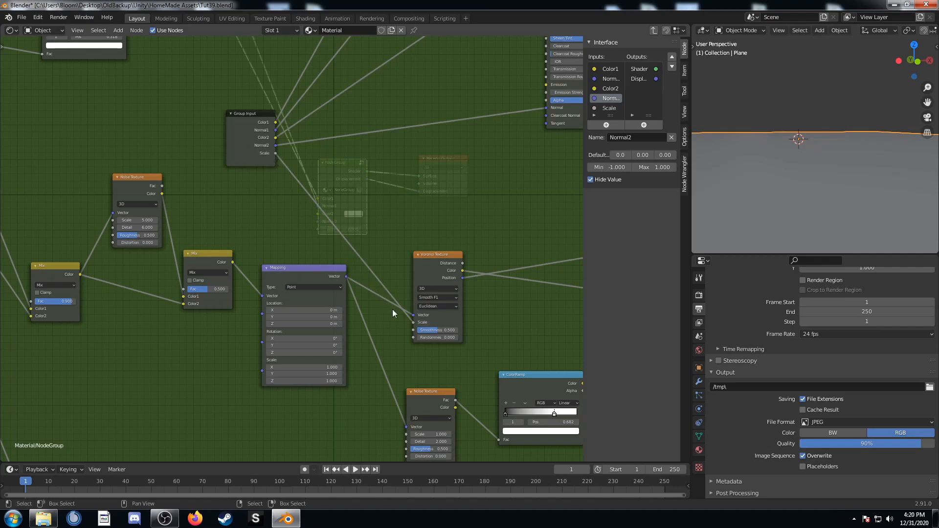
drag(412, 333, 275, 161)
scroll(428, 264, down, 1)
scroll(428, 262, down, 1)
middle_drag(478, 253, 385, 255)
scroll(384, 255, down, 2)
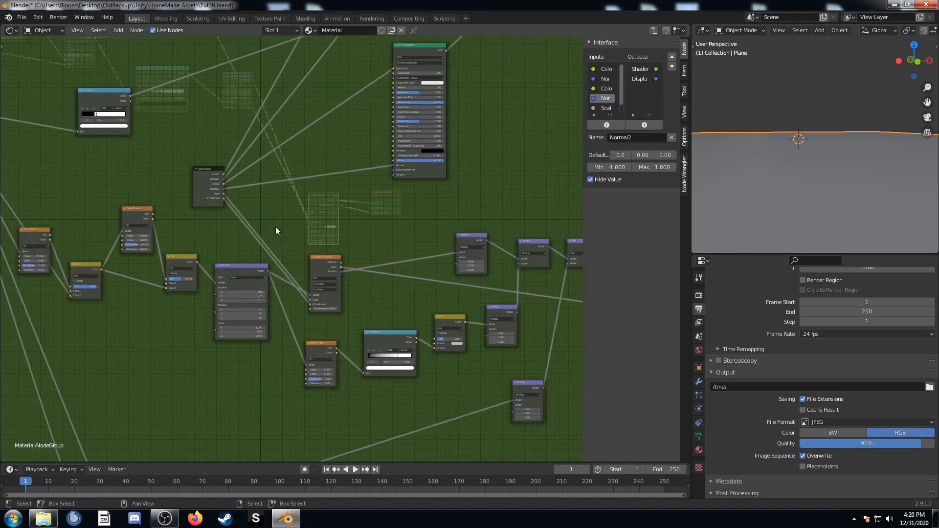
Step: Rename the group's Scale input to Vor Scale
scroll(607, 96, down, 1)
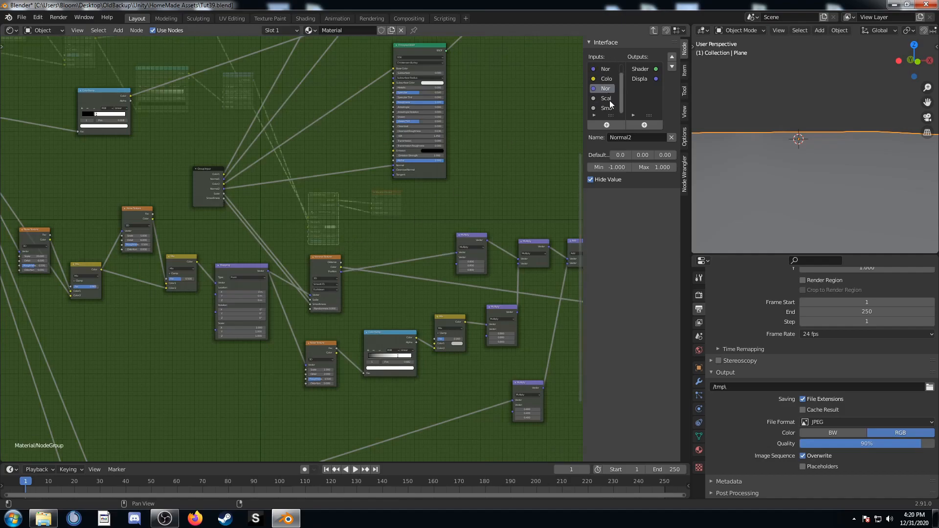
scroll(332, 307, up, 3)
middle_drag(343, 309, 254, 280)
scroll(257, 280, down, 3)
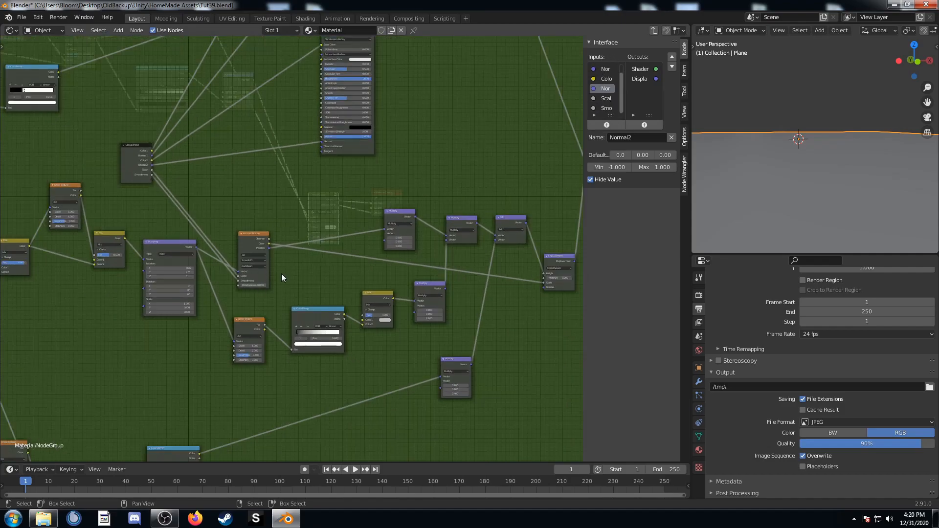
scroll(296, 268, up, 1)
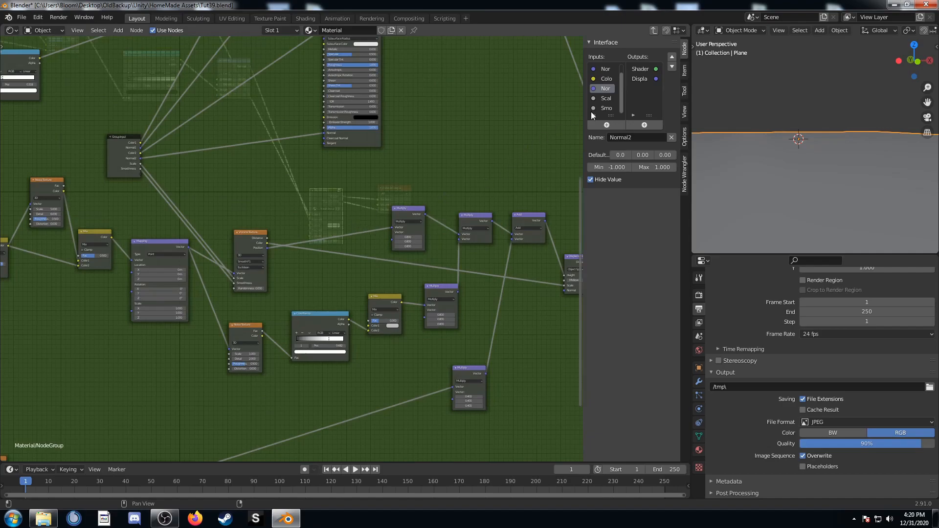
click(606, 98)
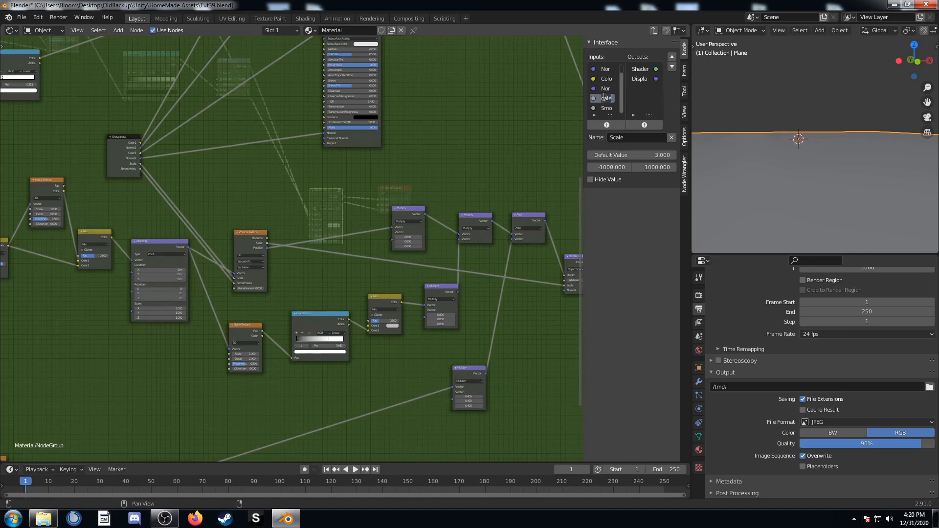
click(611, 137)
click(611, 137)
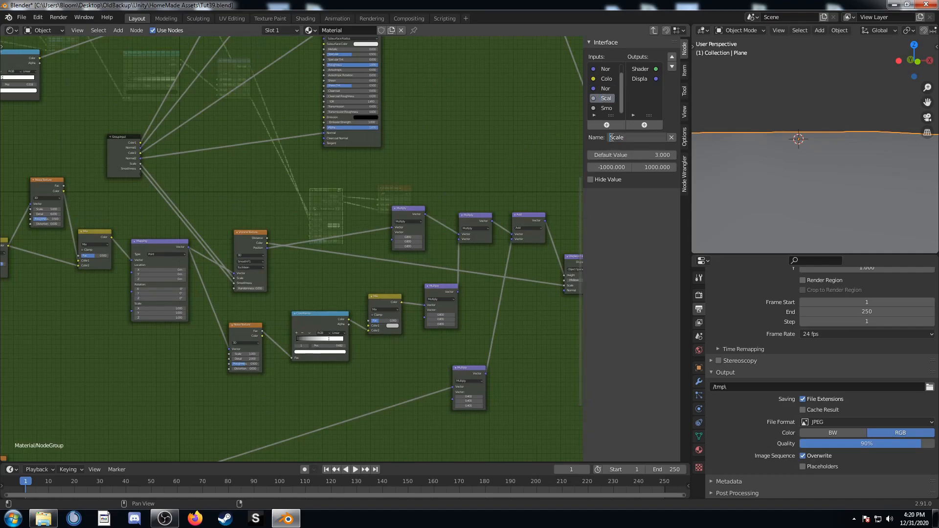
text(Vor)
key(Return)
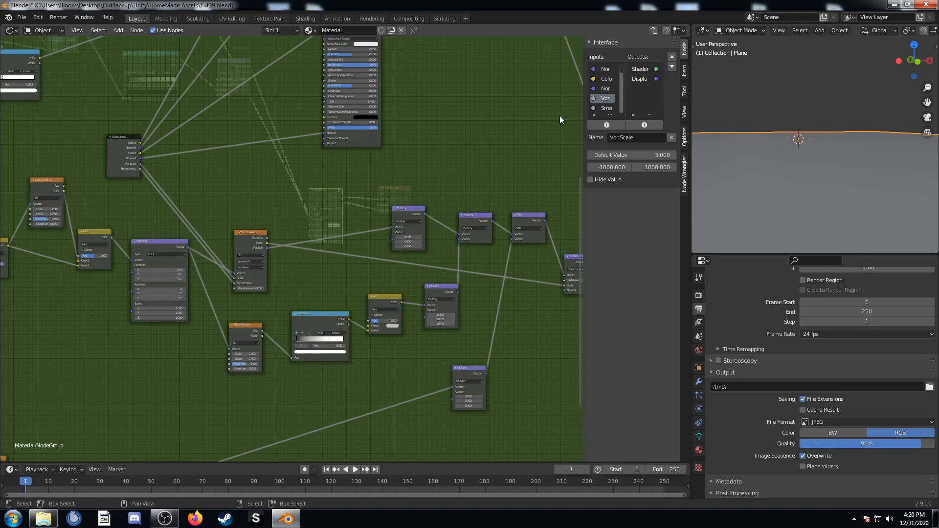
Step: Expose the second vector of the Voronoi's Multiply node as a group input and rename it Vor Height
scroll(426, 285, up, 2)
drag(419, 237, 101, 153)
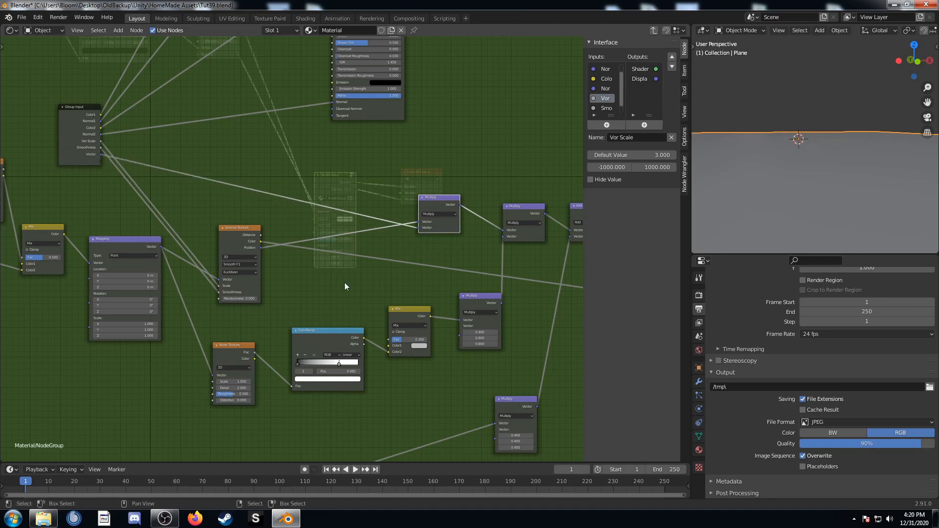
click(603, 108)
click(613, 136)
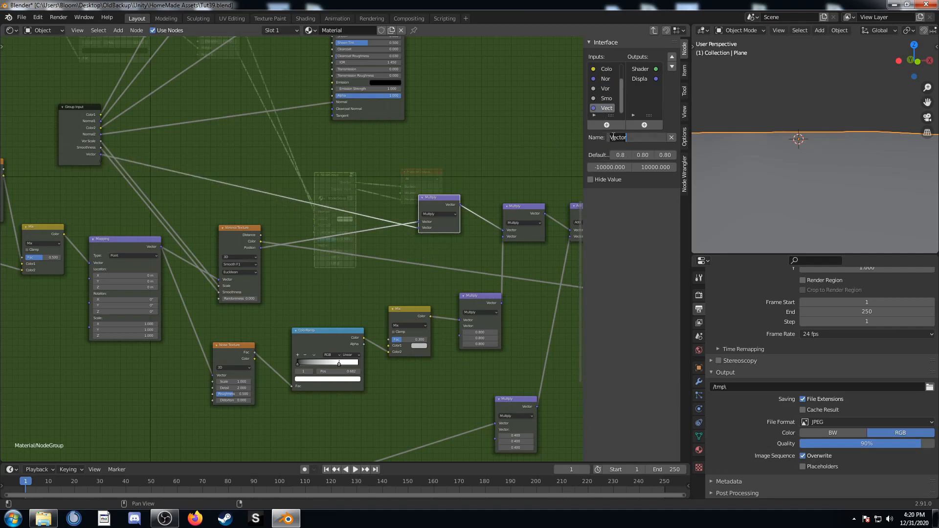
text(Vor Height)
key(Return)
Step: Expose the second vector of the small noise's Multiply node as a group input and rename it Small noise height
drag(459, 327, 100, 161)
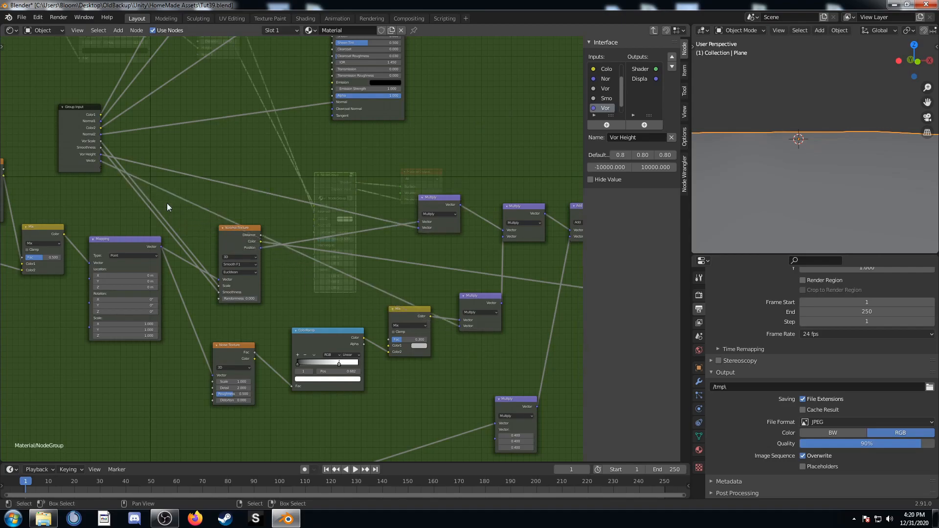
middle_drag(429, 353, 398, 315)
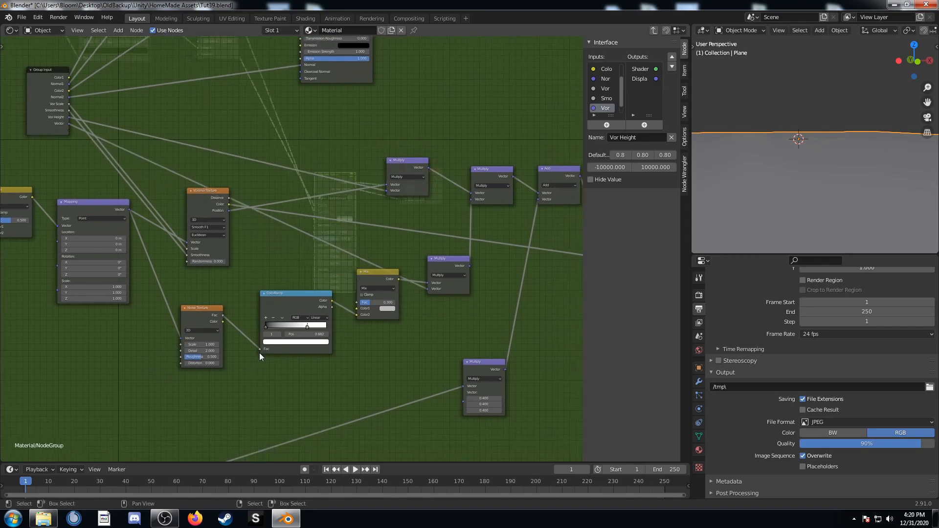
scroll(400, 259, down, 3)
middle_drag(378, 274, 357, 302)
drag(392, 287, 397, 281)
click(607, 107)
click(612, 138)
text(Small noise)
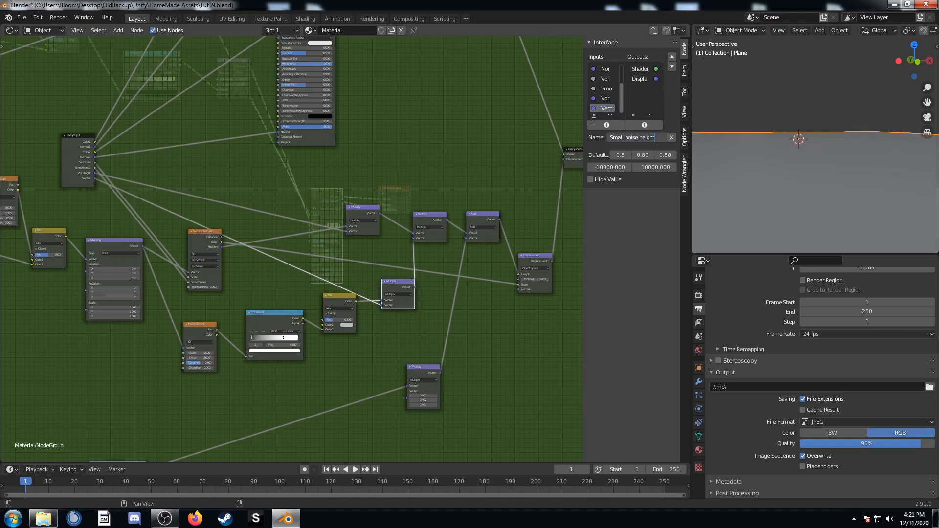
text( height)
key(Return)
Step: Expose the second vector of the lowest Multiply node as a group input and rename it Hilliness
scroll(441, 320, up, 2)
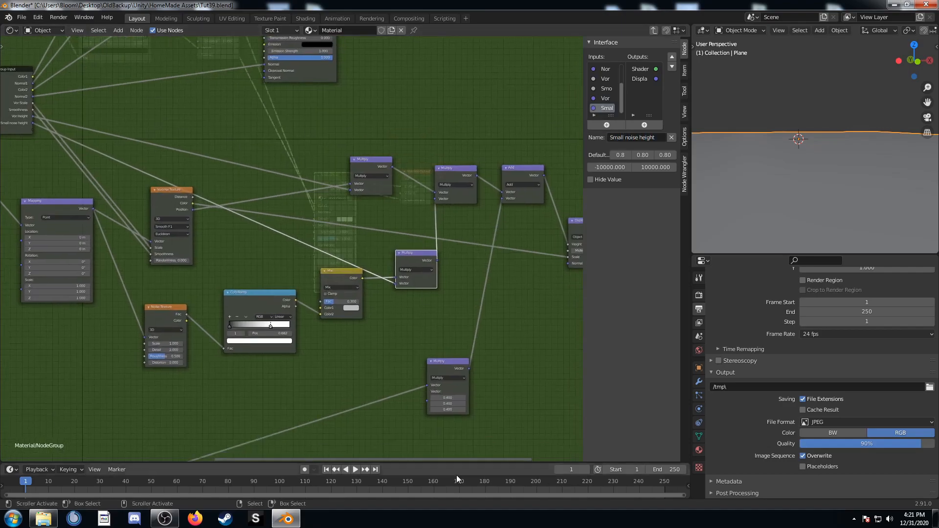
drag(427, 401, 29, 130)
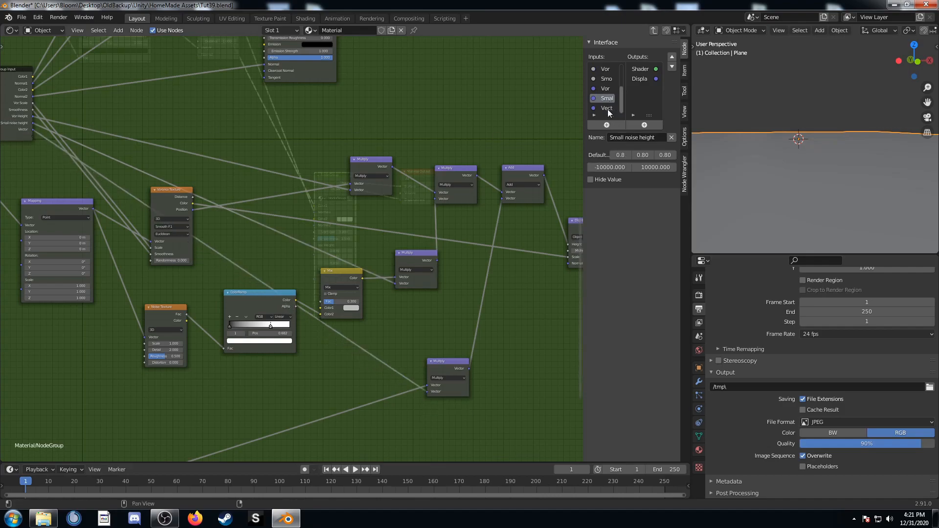
click(607, 108)
click(613, 137)
text(Hin)
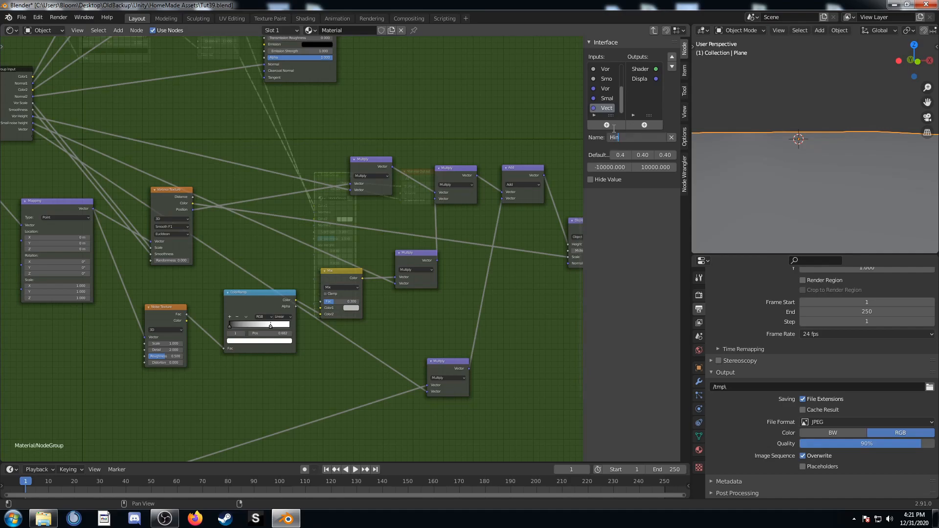
text(liness)
key(Return)
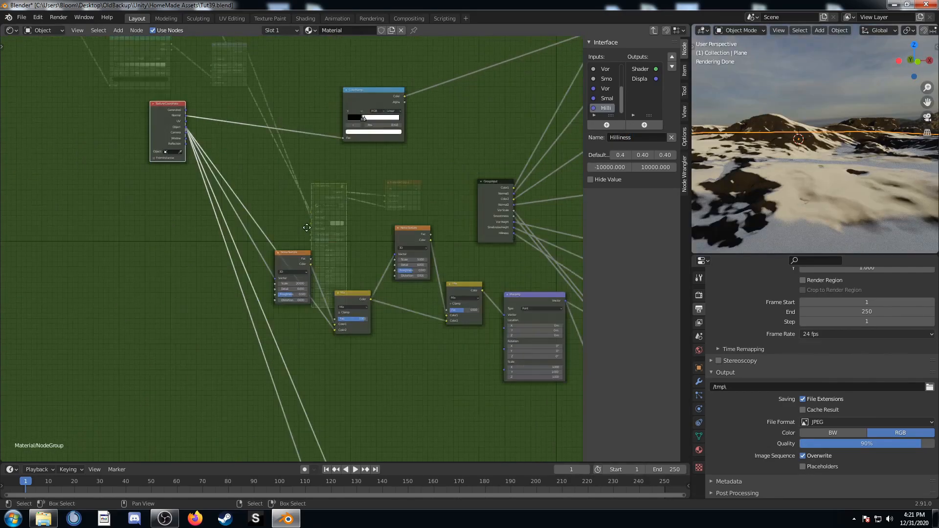
Step: Reposition the Texture Coordinate node and join its Object output links through a single reroute
middle_drag(307, 228, 346, 207)
drag(206, 116, 183, 184)
scroll(234, 297, up, 4)
mouse_move(234, 298)
middle_down()
mouse_move(220, 280)
mouse_move(227, 268)
middle_up()
shift+right_drag(215, 275, 304, 141)
scroll(285, 246, up, 3)
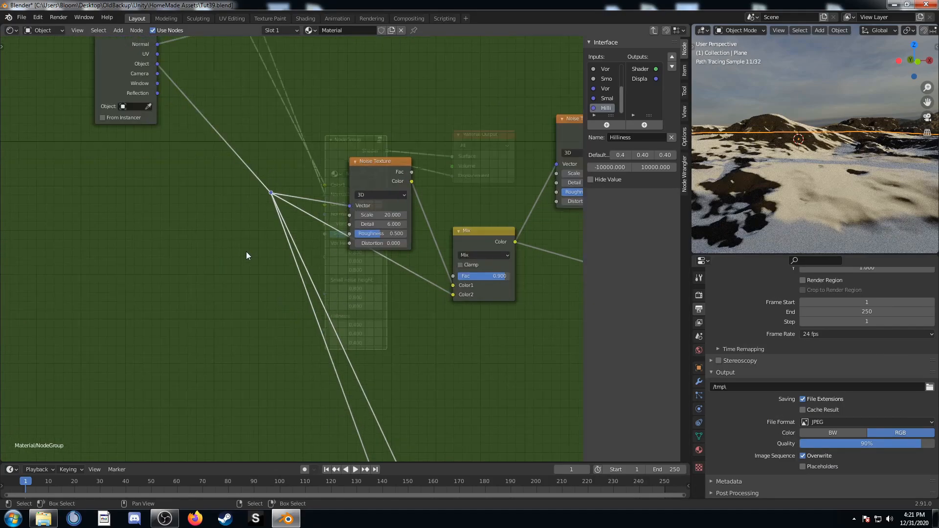
scroll(247, 254, up, 1)
middle_drag(142, 183, 212, 232)
key(shift+a)
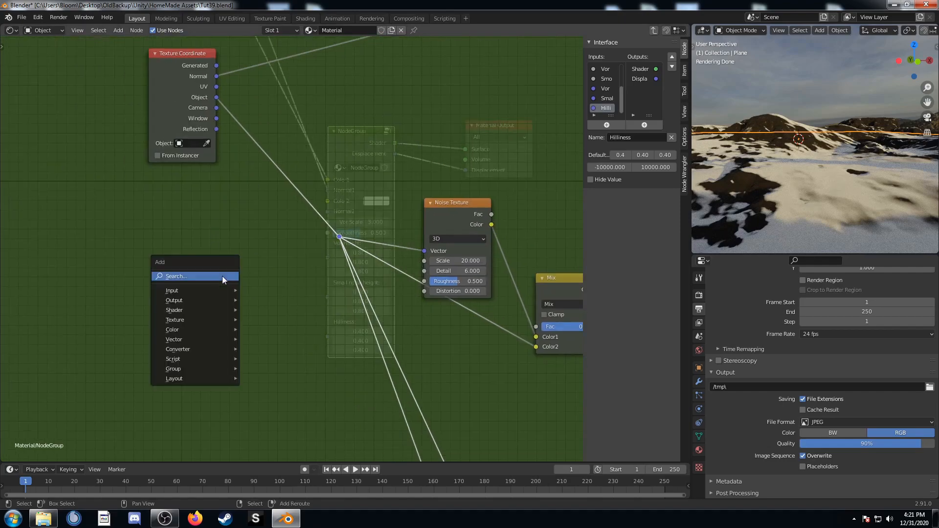
click(222, 276)
text(math)
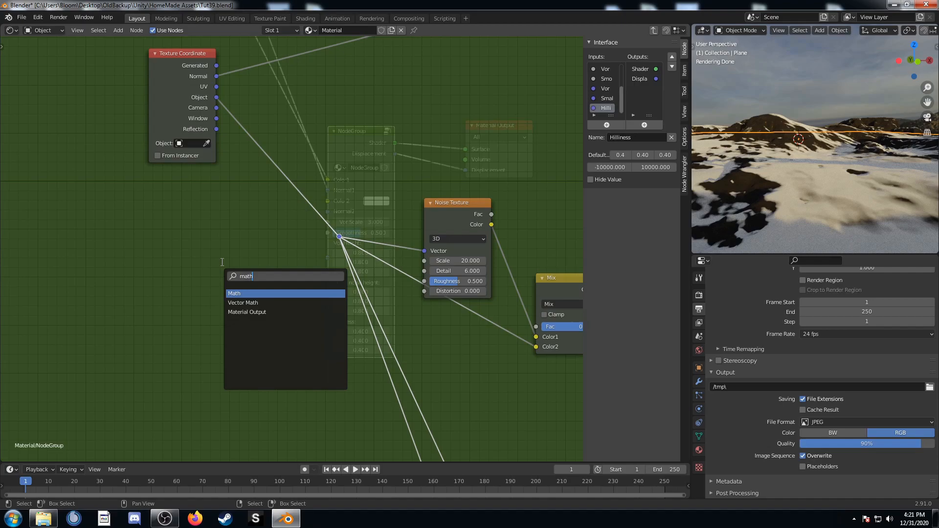
key(Return)
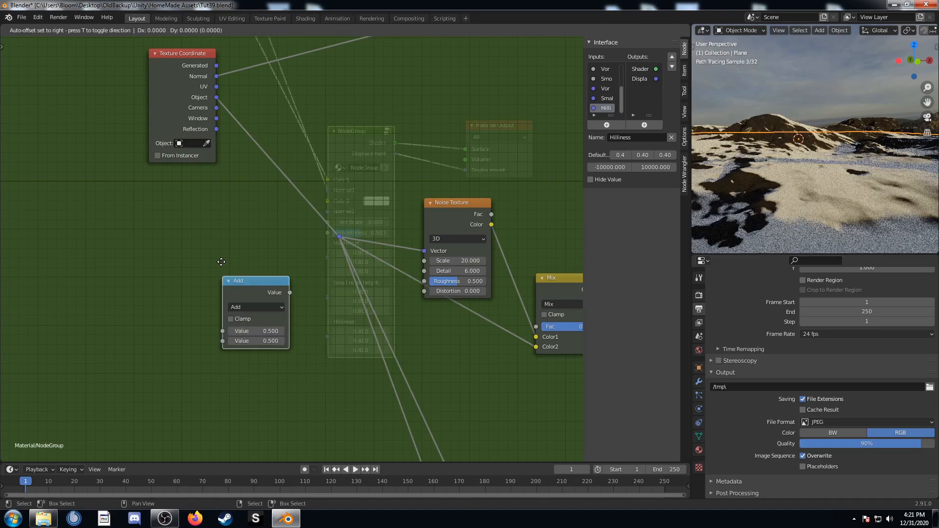
key(Escape)
Step: Insert a Vector Math node set to Add between the Texture Coordinate's Object output and the reroute
key(shift+a)
click(223, 259)
text(math)
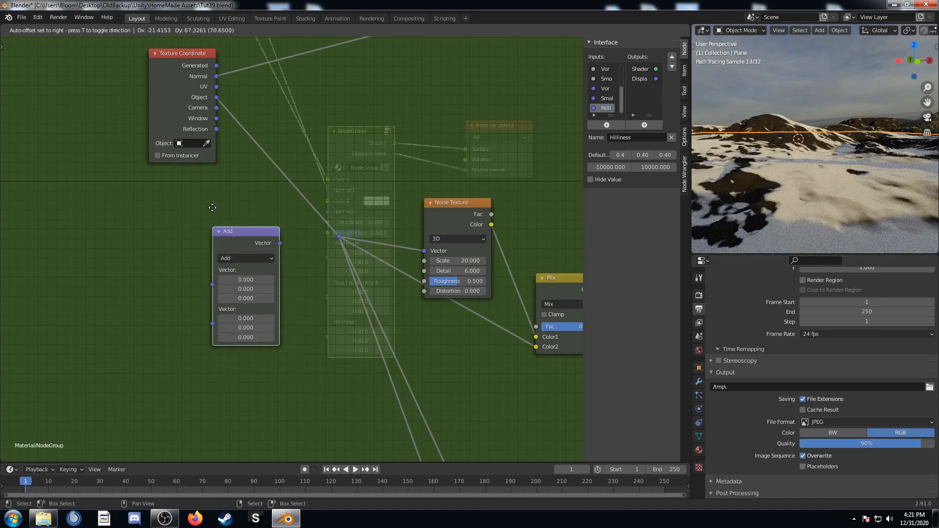
click(245, 115)
Step: Move the Group Input beside the Texture Coordinate, expose the Add node's second vector as a group input, and rename it Seed
scroll(314, 135, down, 8)
scroll(484, 195, down, 2)
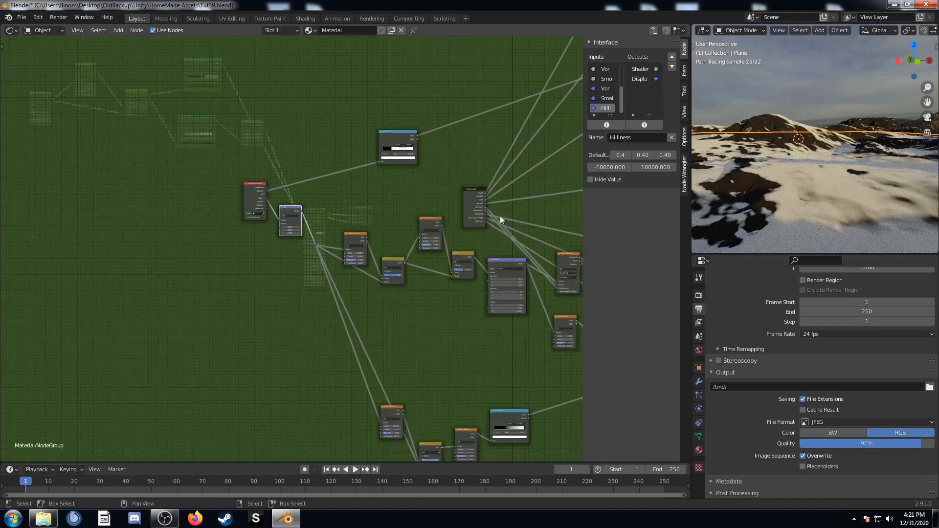
drag(472, 195, 194, 98)
scroll(257, 175, up, 4)
drag(273, 290, 135, 118)
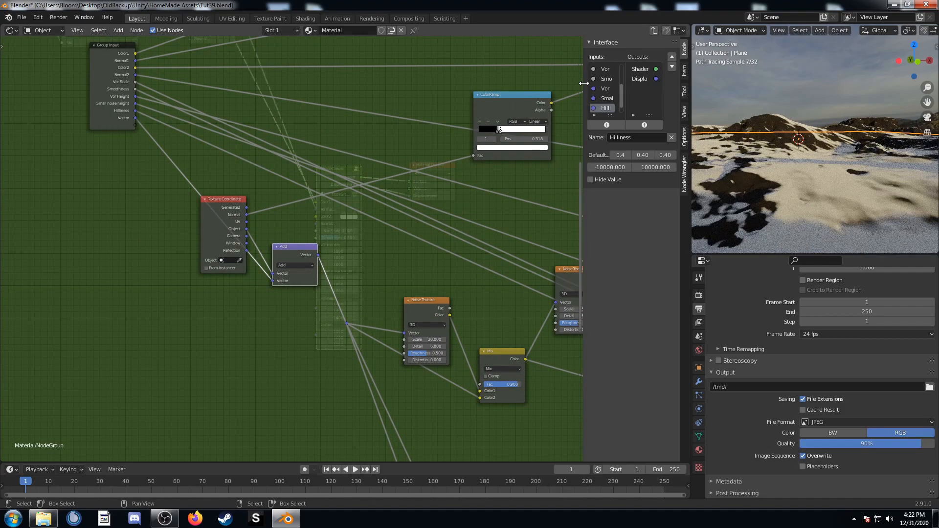
click(632, 138)
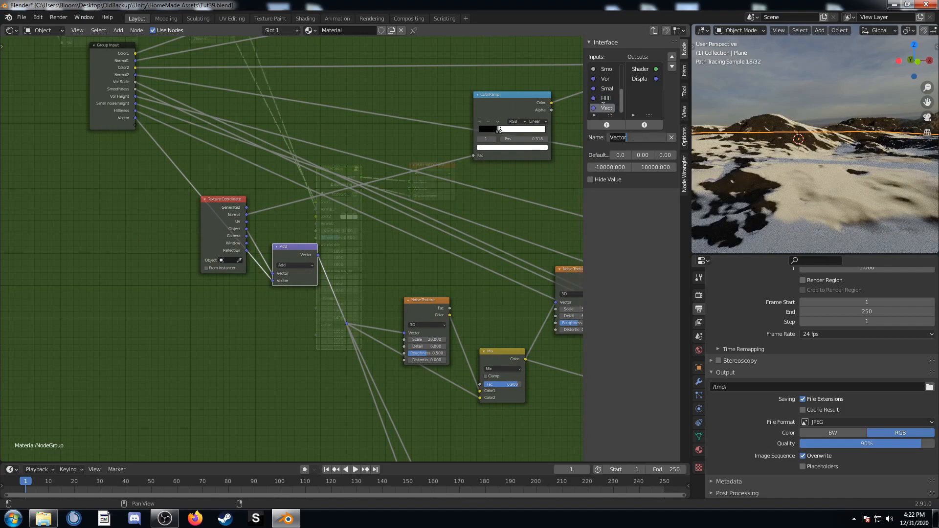
text(Seed)
key(Return)
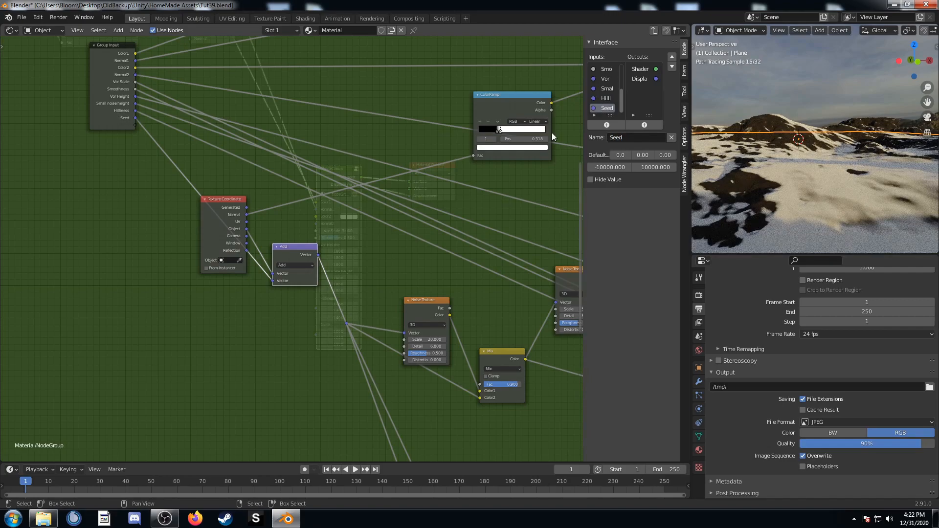
Step: Hide the sidebar and examine the group's node layout from the texture coordinates to the displacement output
scroll(550, 138, down, 2)
key(n)
scroll(297, 312, down, 3)
scroll(198, 292, up, 3)
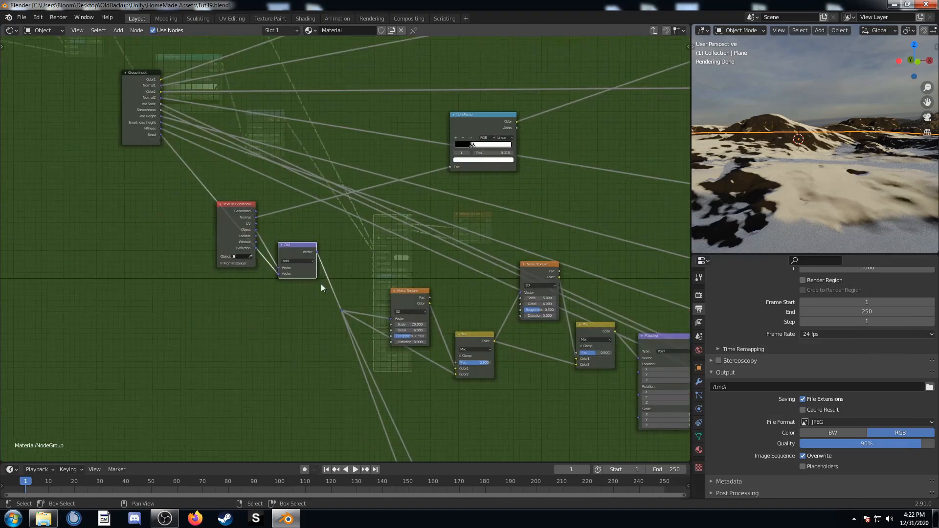
scroll(411, 307, up, 3)
middle_drag(412, 307, 256, 241)
scroll(344, 246, down, 3)
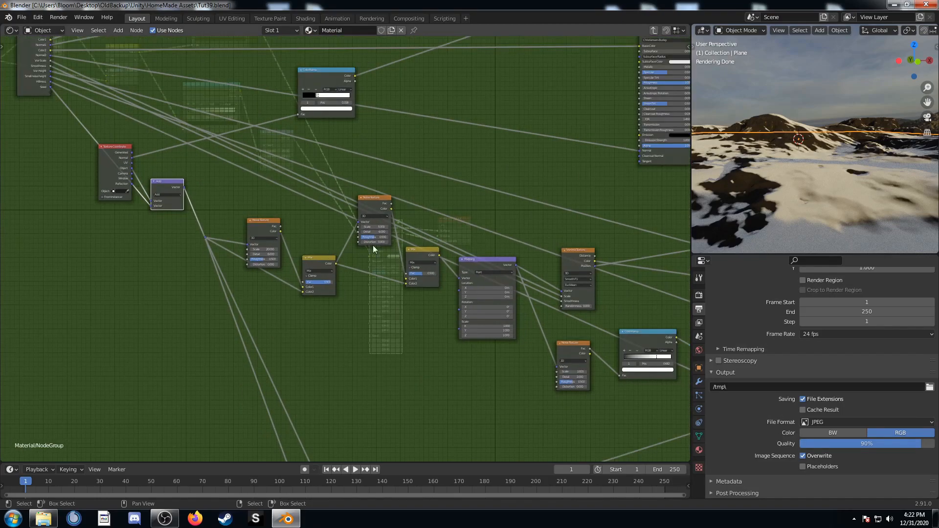
middle_drag(411, 254, 300, 248)
scroll(350, 251, down, 4)
middle_drag(458, 129, 285, 174)
middle_drag(115, 374, 242, 289)
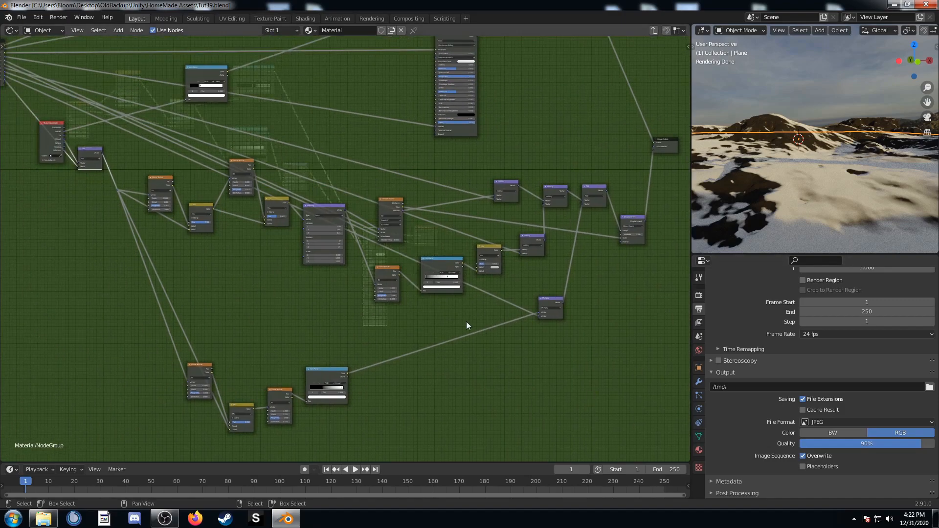
Step: Exit the node group and bring the whole material node tree into view
middle_drag(131, 43, 266, 331)
drag(126, 330, 190, 196)
scroll(225, 234, up, 4)
key(Tab)
scroll(272, 262, up, 2)
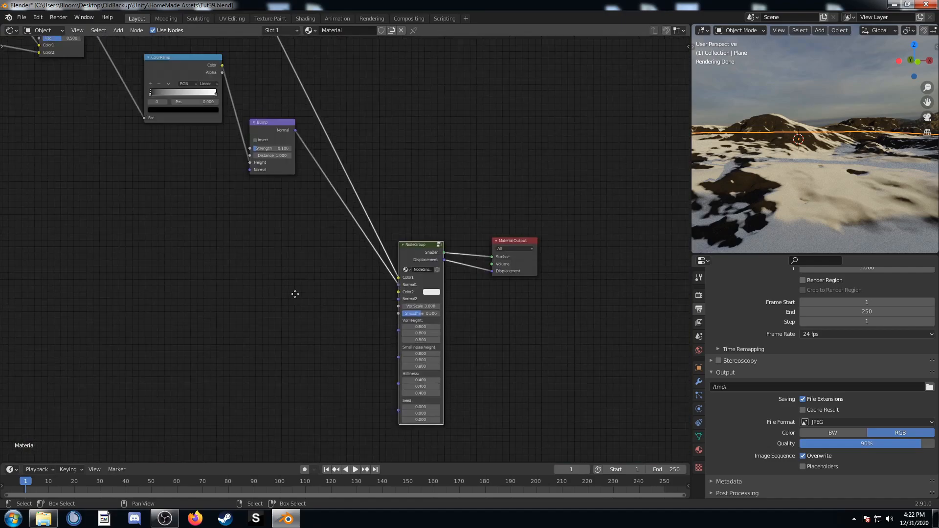
middle_drag(272, 263, 352, 315)
mouse_move(832, 201)
middle_down()
mouse_move(877, 196)
mouse_move(844, 189)
middle_up()
scroll(304, 160, down, 4)
middle_drag(303, 160, 400, 233)
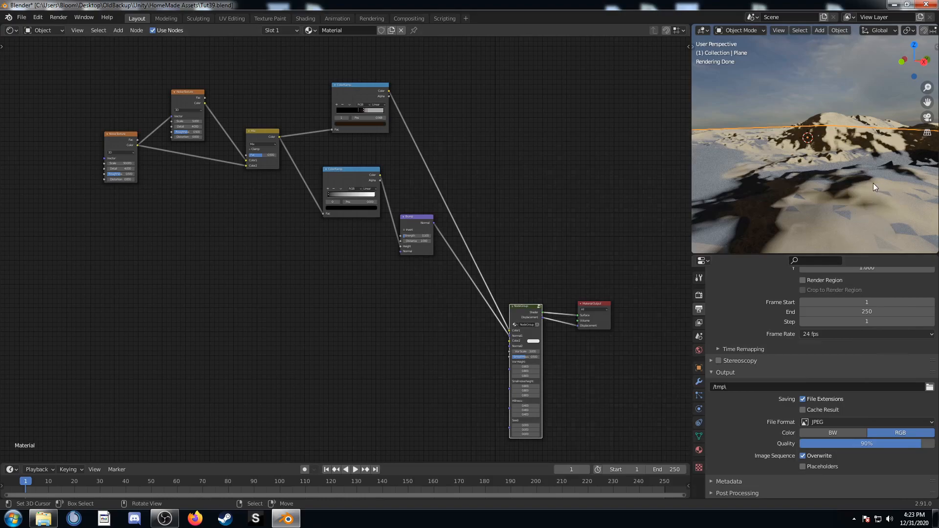
Step: Switch the viewport to the camera and reposition the camera along its local Z axis and vertically
key(KP_0)
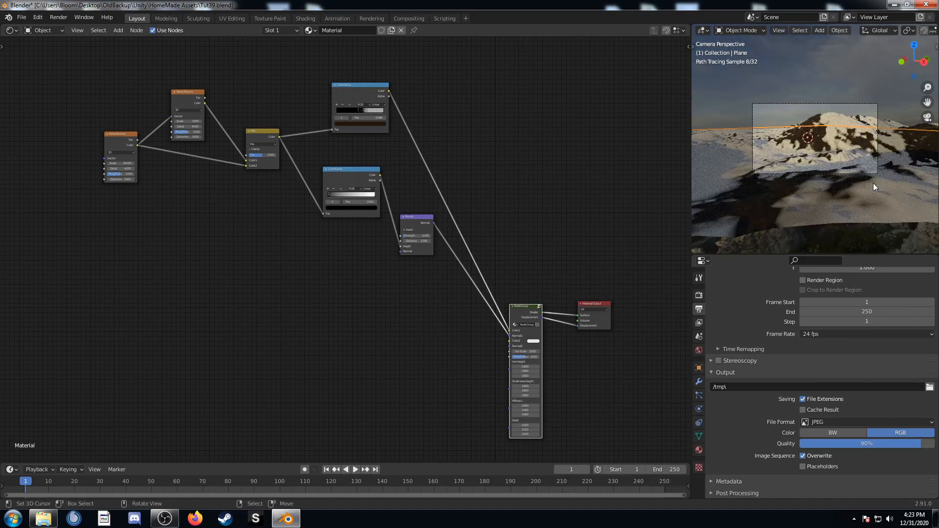
scroll(838, 176, up, 2)
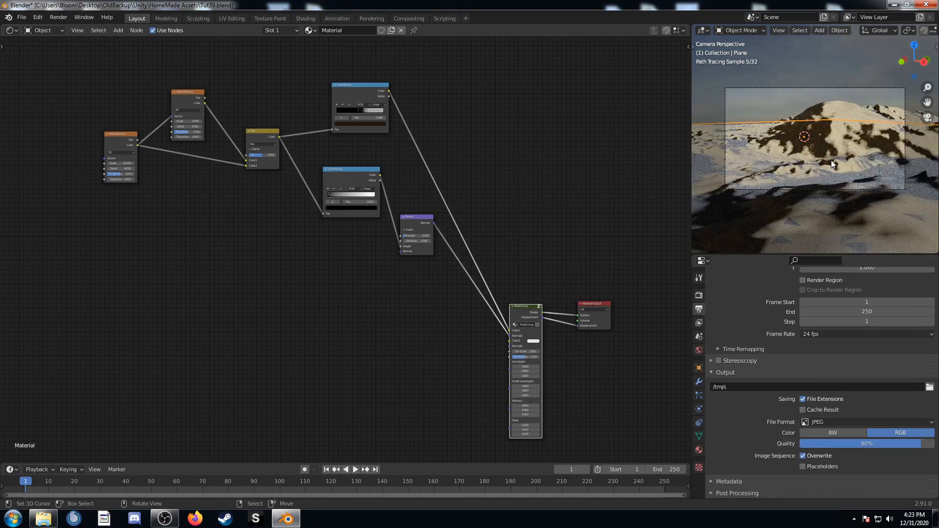
click(810, 189)
key(g)
key(z)
key(z)
click(817, 200)
key(g)
key(z)
click(816, 194)
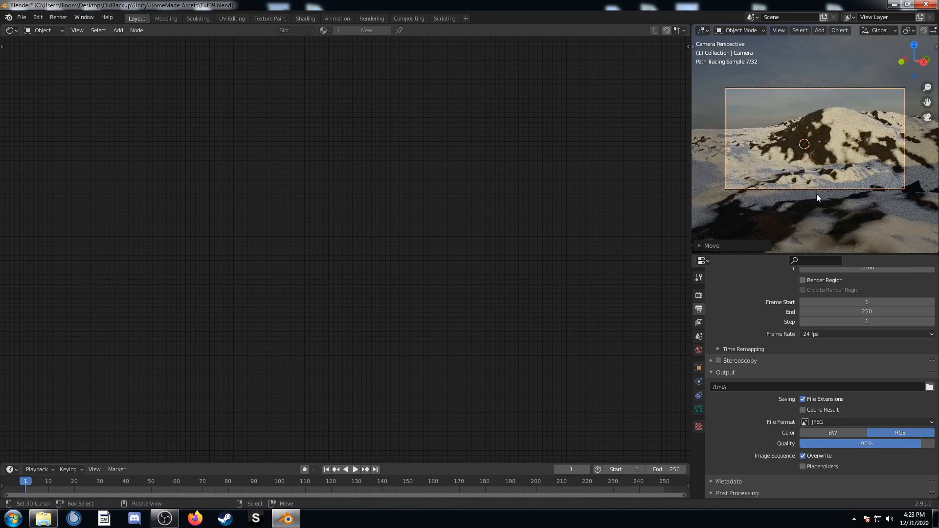
Step: Reselect the terrain plane and show the World shader's nodes with the cape_hill_4k.hdr environment texture
click(812, 177)
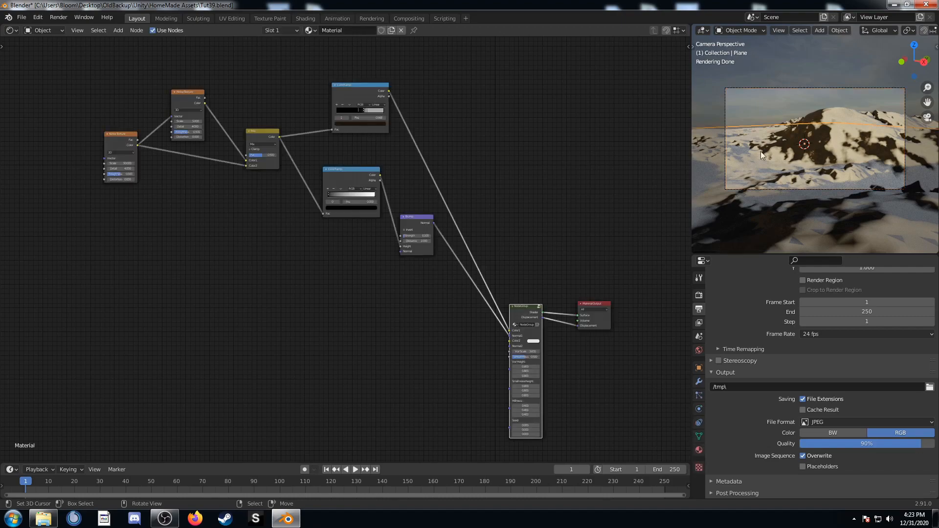
click(41, 31)
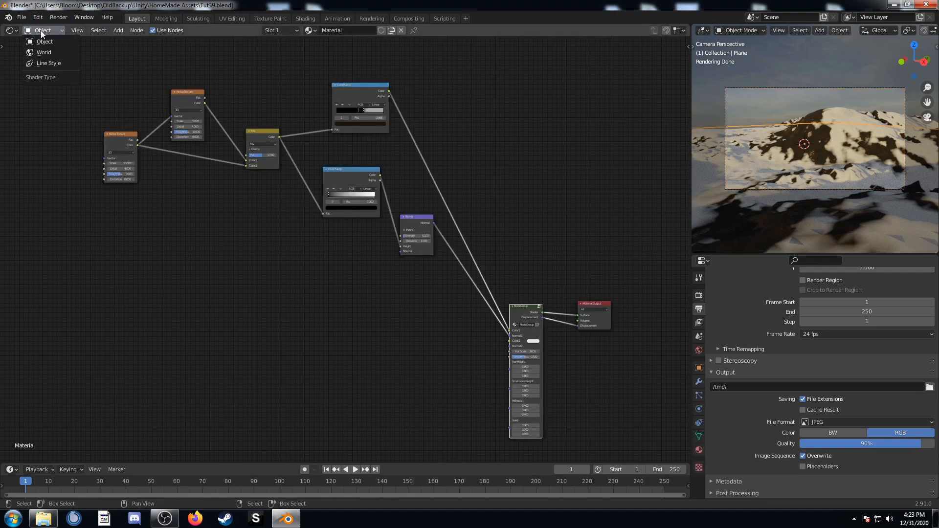
click(52, 52)
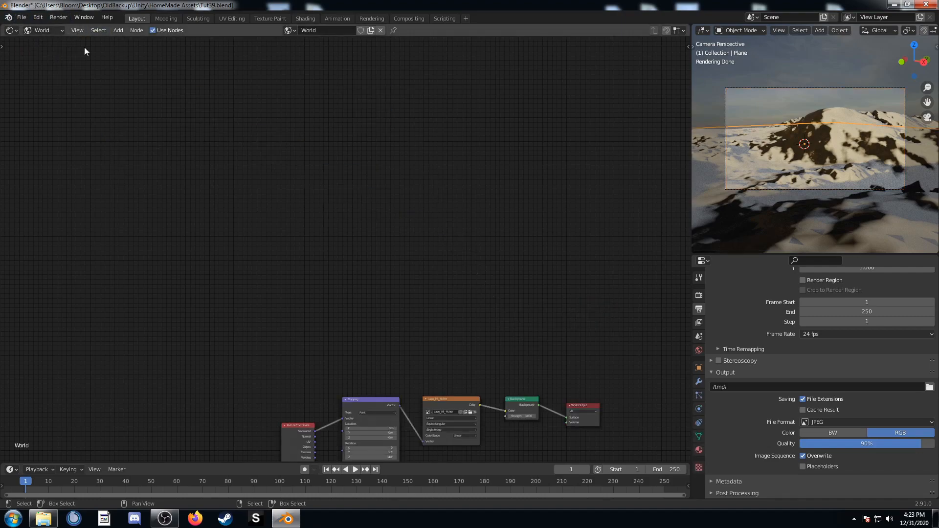
middle_drag(311, 378, 216, 255)
scroll(269, 298, up, 5)
middle_drag(251, 307, 339, 147)
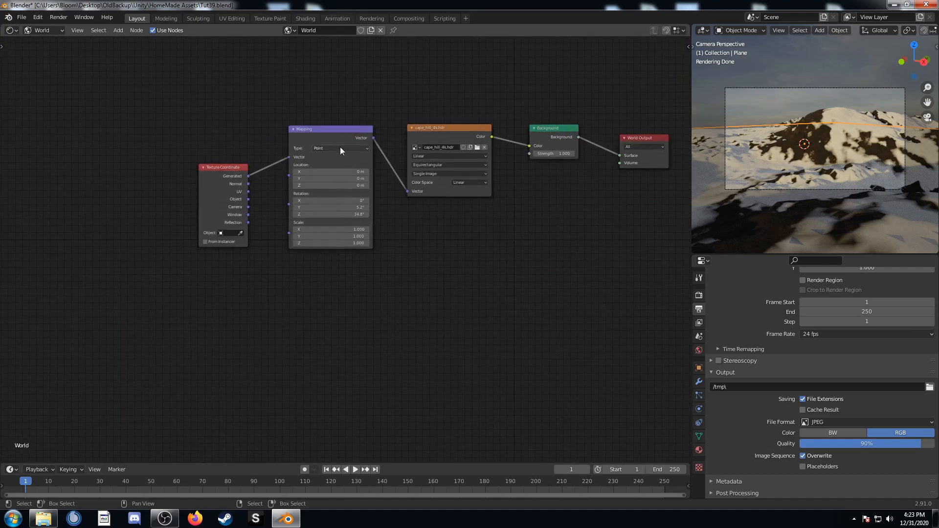
scroll(339, 147, up, 4)
middle_drag(499, 250, 296, 339)
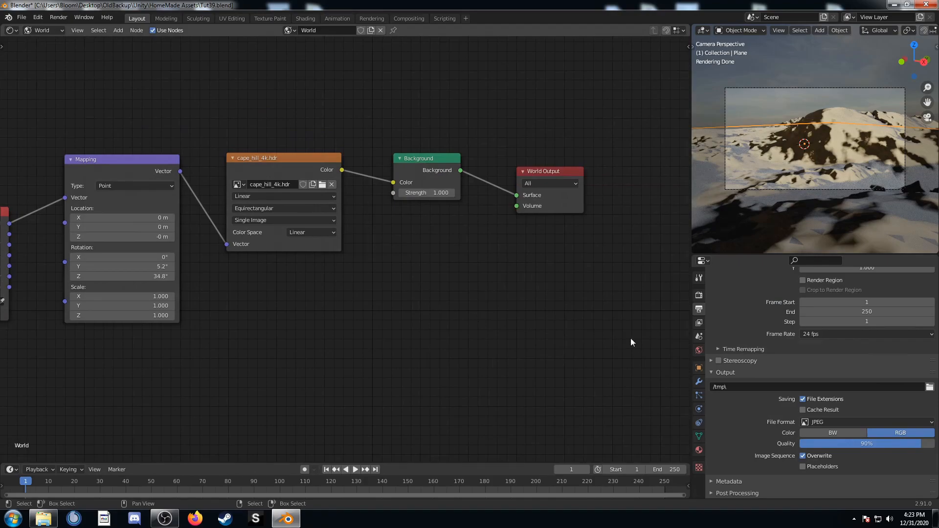
Step: Show the render properties and check the Subdivision dicing rates for render and viewport
click(700, 296)
scroll(711, 424, down, 5)
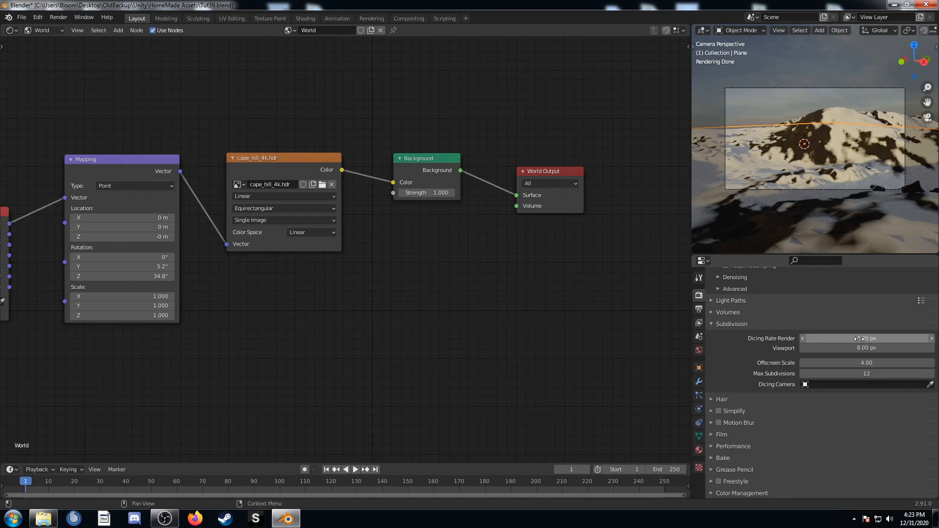
scroll(865, 342, up, 2)
scroll(859, 377, down, 2)
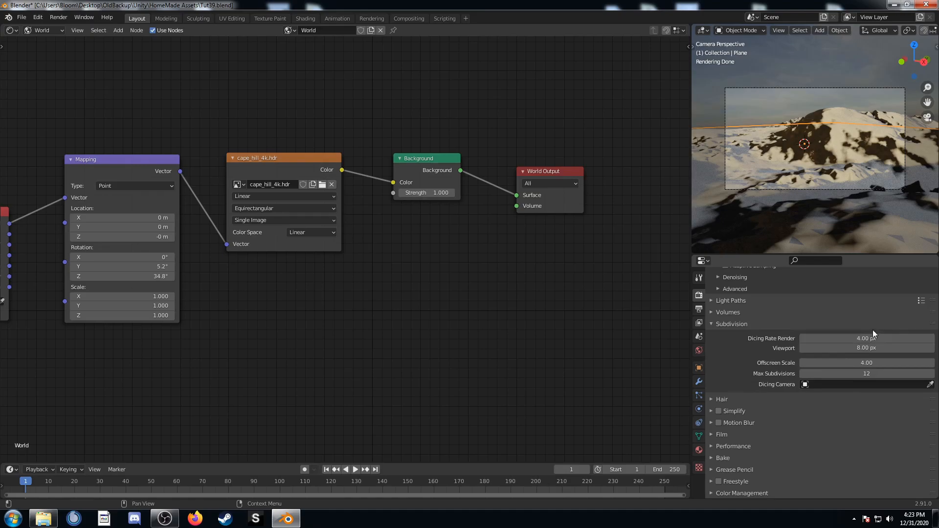